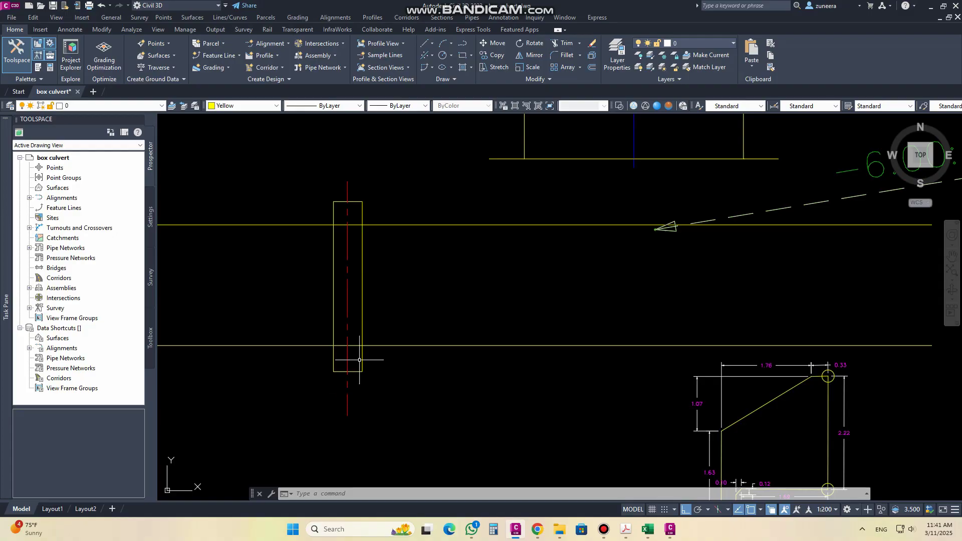
- Draw a vertical centreline polyline through the culvert elevation detail
scroll(336, 325, "down", 4)
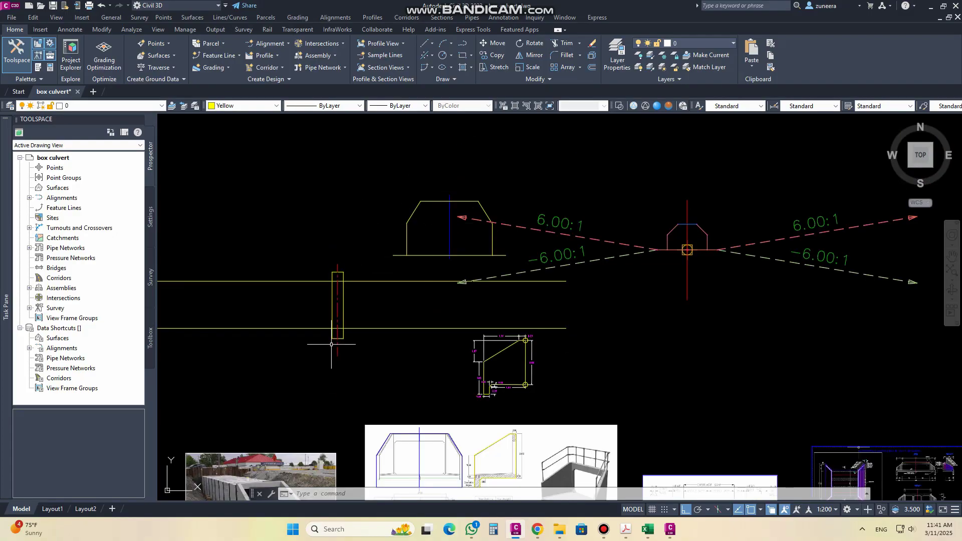
scroll(332, 344, "up", 4)
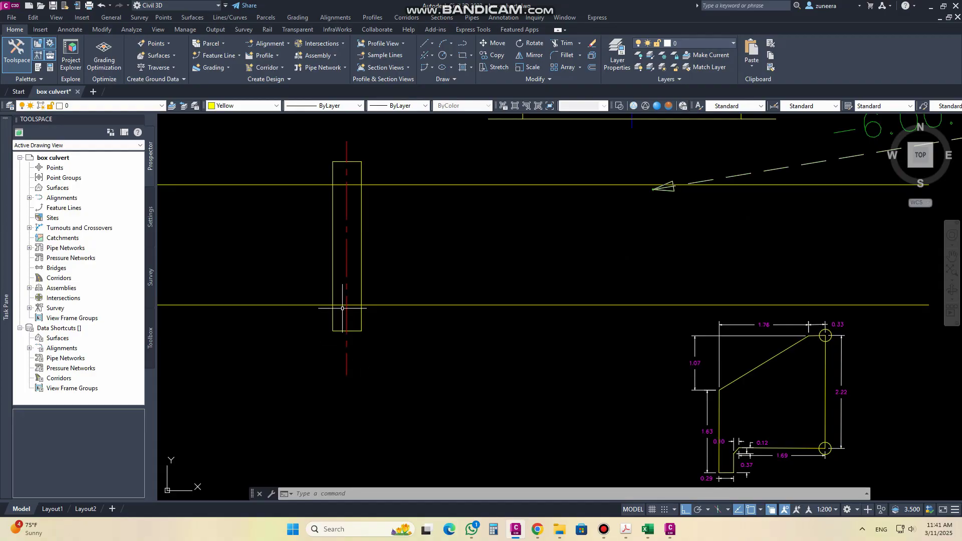
scroll(390, 374, "down", 4)
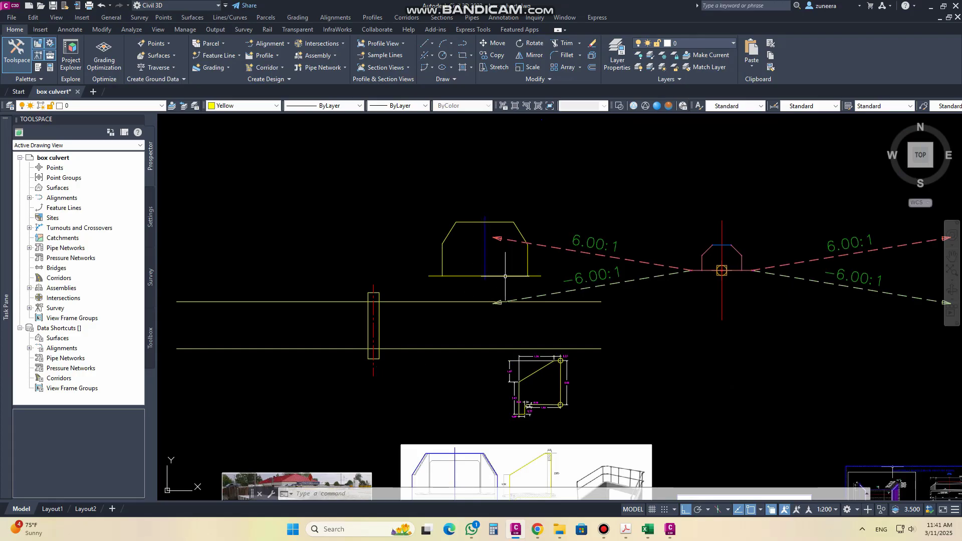
middle_click_drag(677, 290, 398, 299)
scroll(471, 247, "up", 4)
scroll(563, 333, "down", 4)
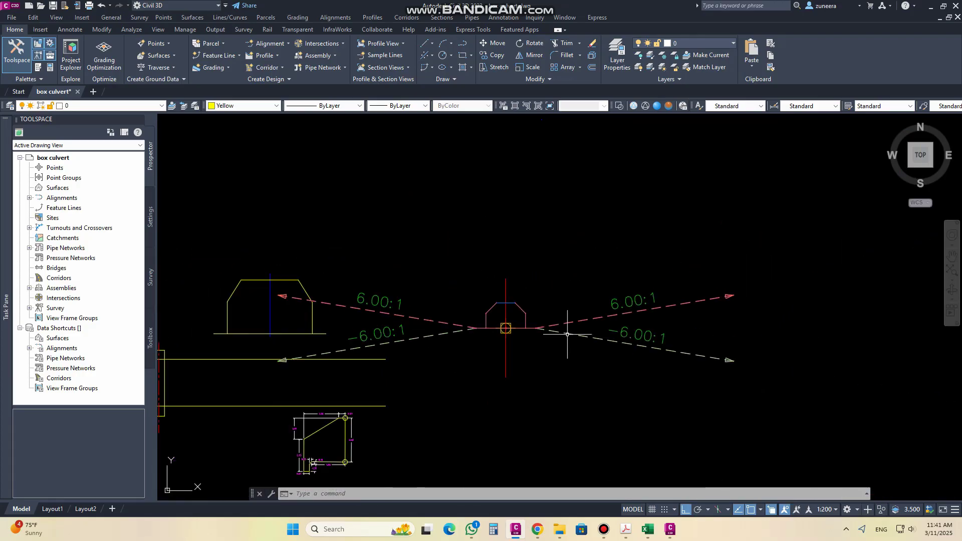
middle_click_drag(246, 349, 447, 274)
scroll(406, 316, "up", 8)
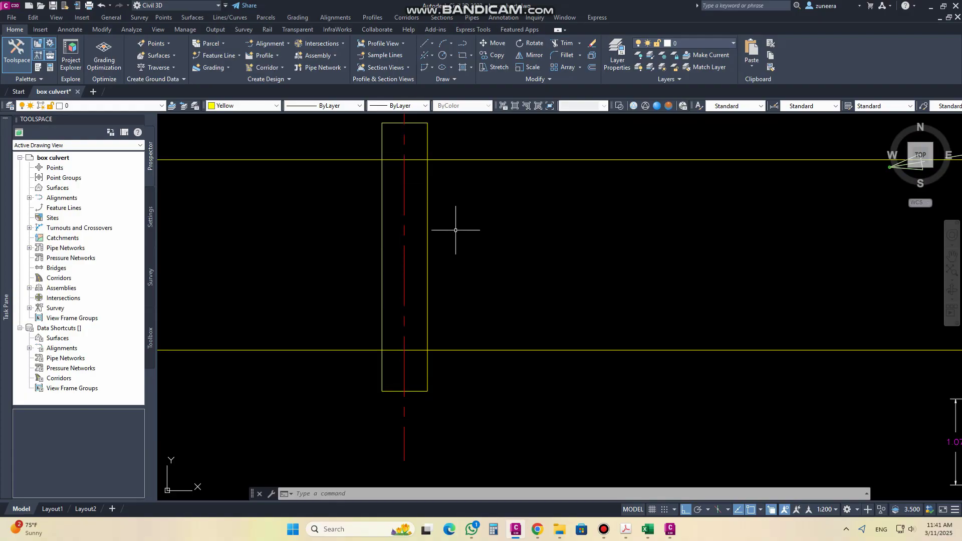
scroll(377, 270, "down", 2)
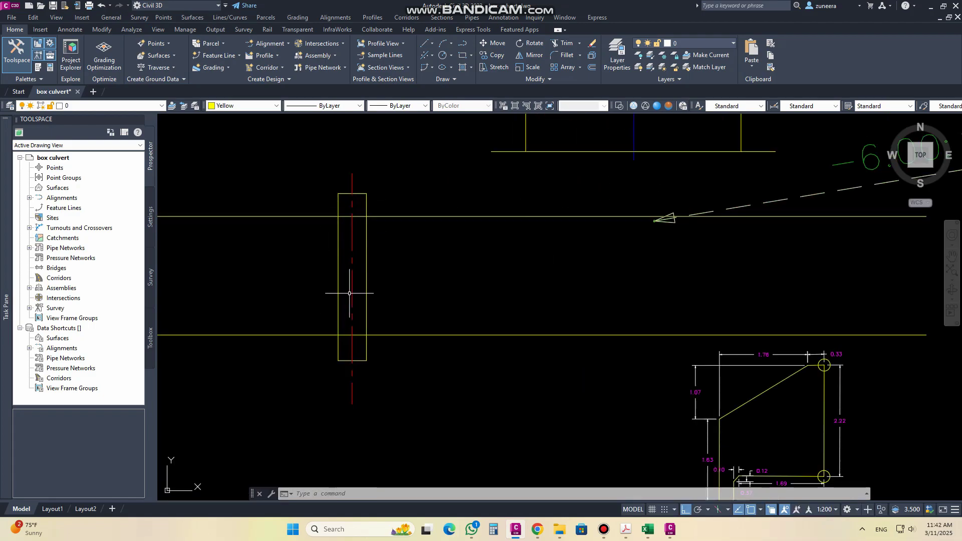
scroll(317, 267, "down", 5)
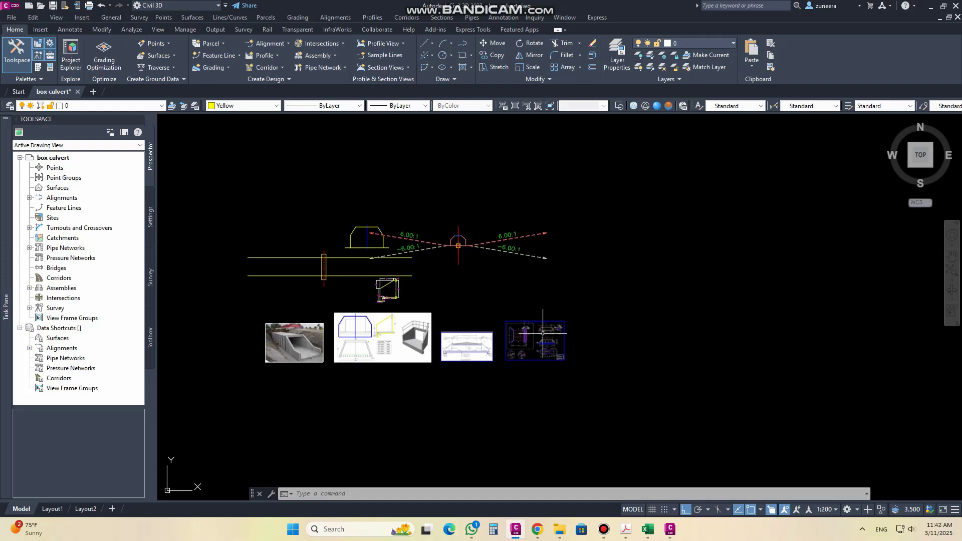
scroll(499, 352, "up", 6)
scroll(308, 345, "up", 4)
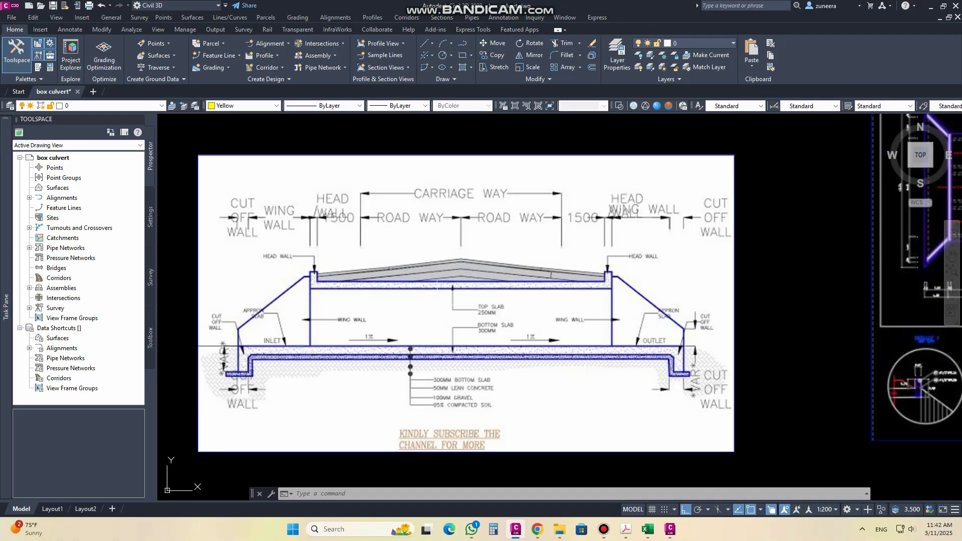
scroll(438, 285, "down", 5)
scroll(442, 281, "up", 3)
scroll(411, 251, "up", 2)
scroll(397, 244, "up", 2)
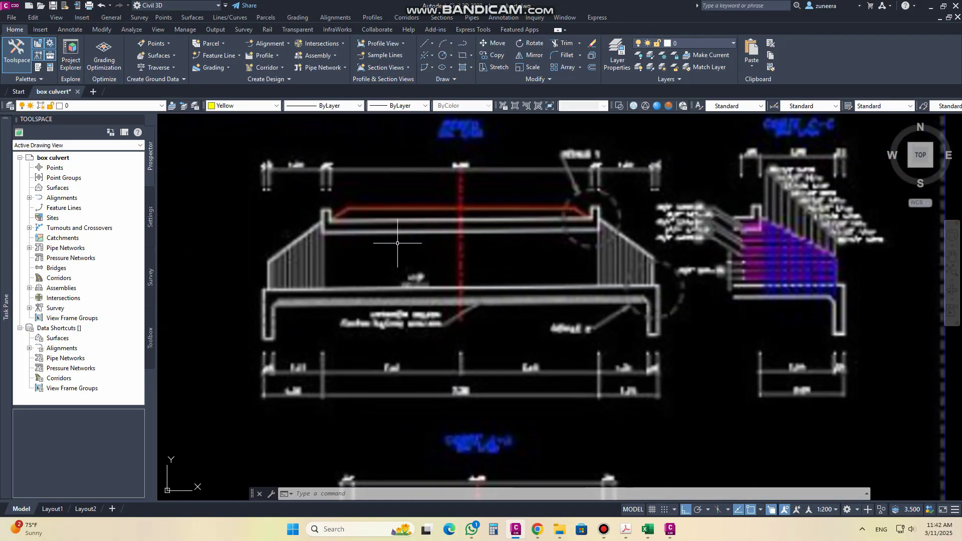
scroll(502, 288, "down", 2)
middle_click_drag(446, 276, 510, 270)
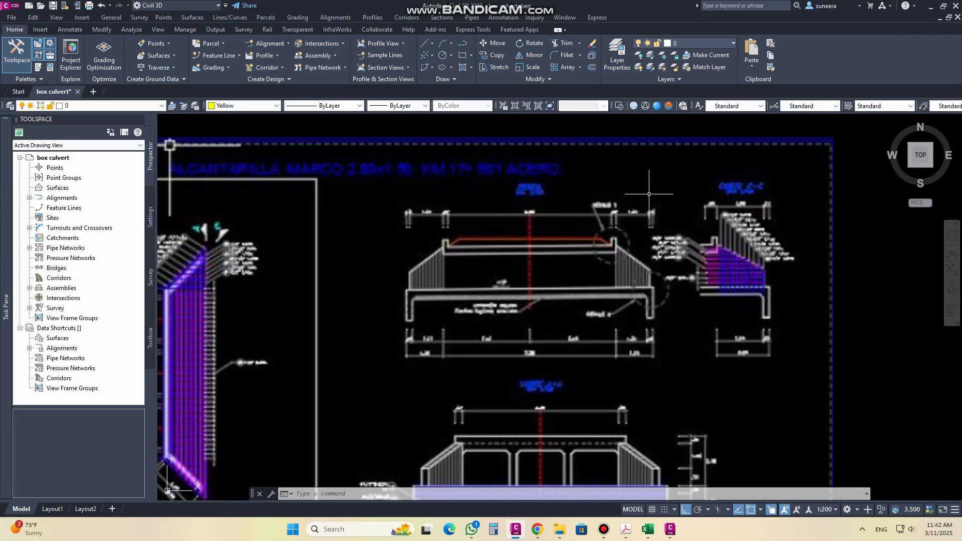
scroll(698, 264, "down", 9)
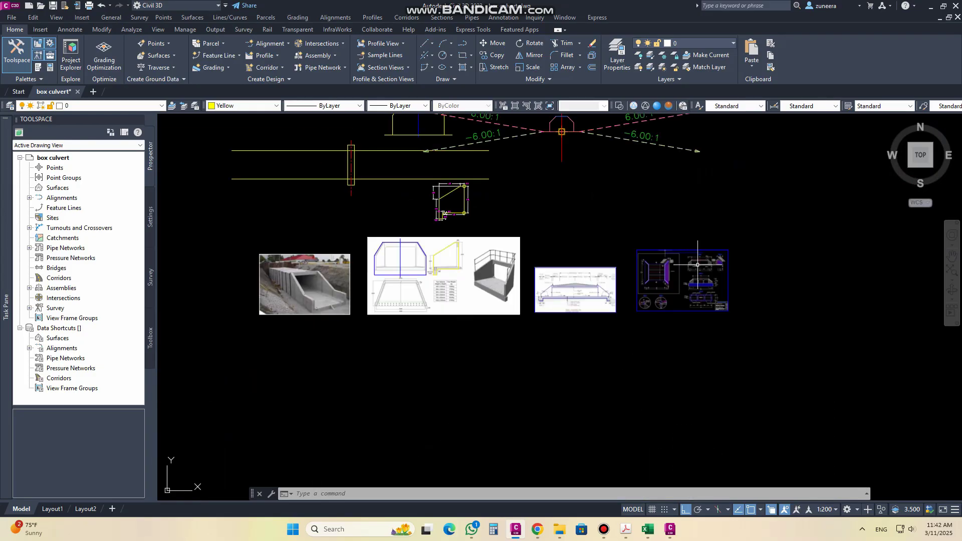
scroll(293, 298, "up", 6)
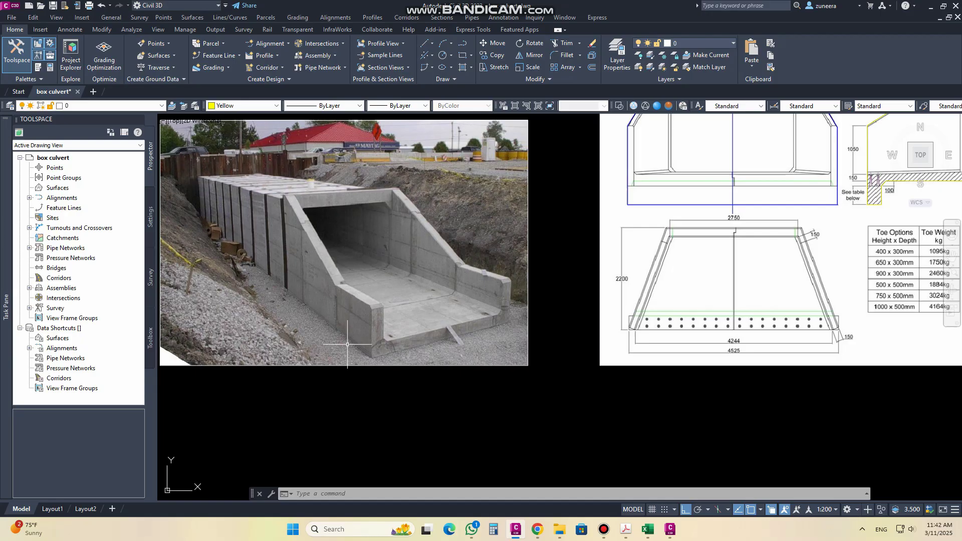
scroll(259, 283, "down", 3)
scroll(260, 283, "down", 3)
scroll(637, 266, "up", 5)
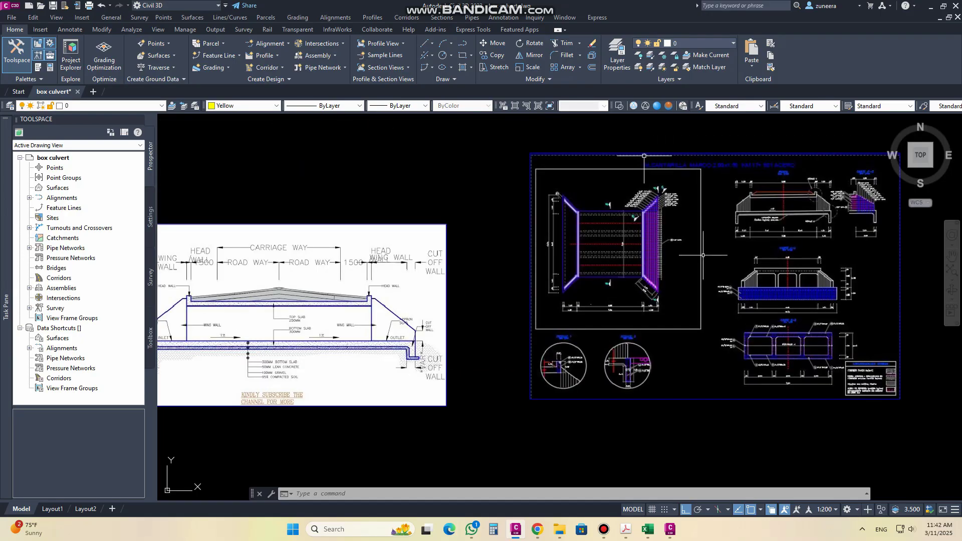
scroll(594, 250, "up", 5)
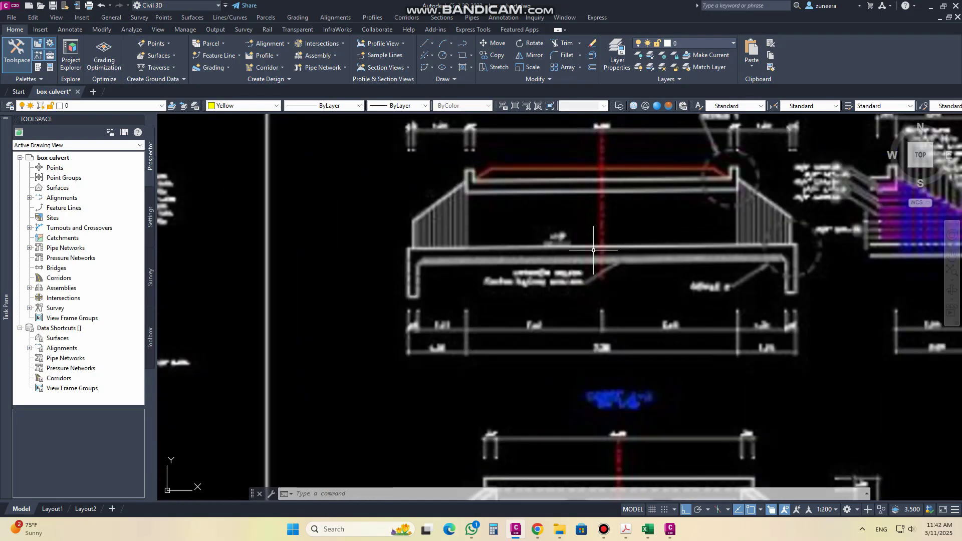
scroll(599, 250, "down", 4)
scroll(619, 254, "down", 4)
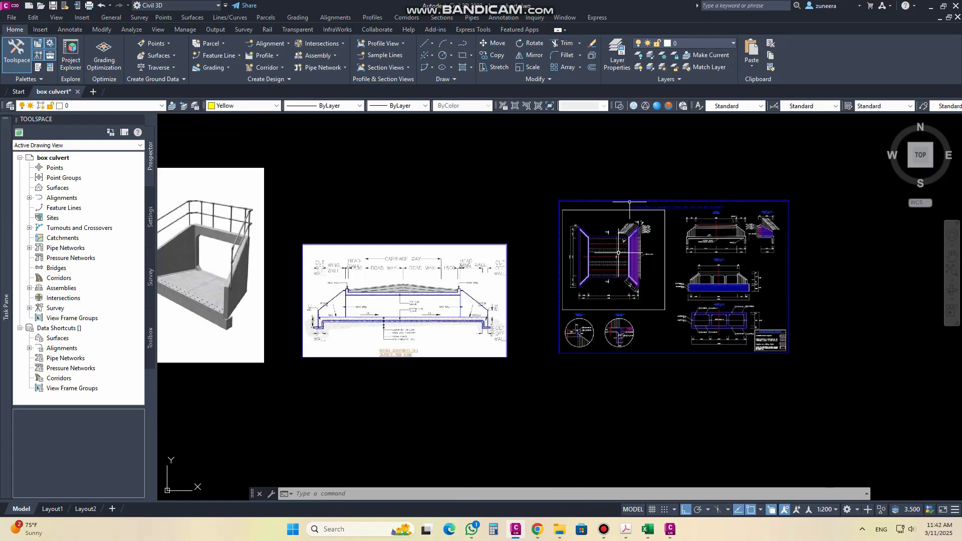
scroll(609, 253, "up", 3)
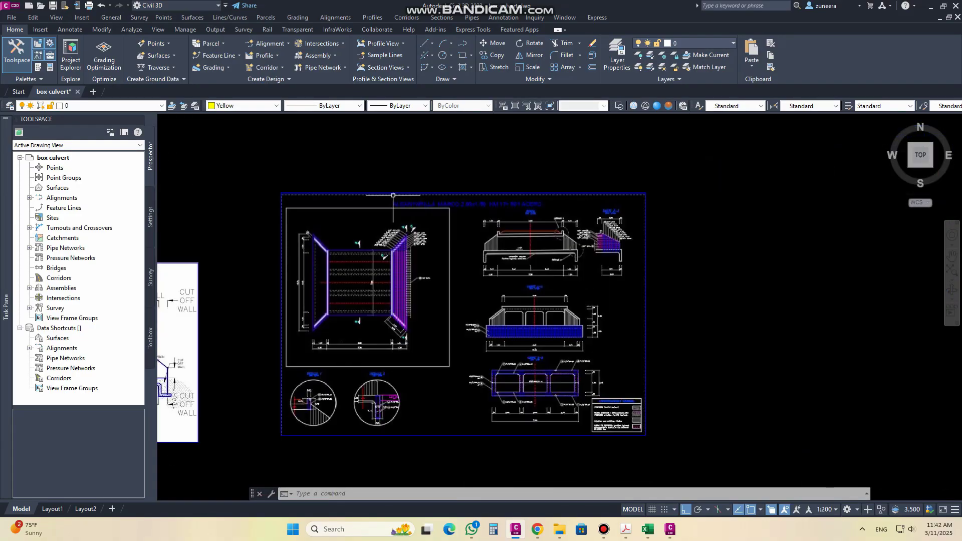
scroll(552, 226, "up", 3)
middle_click_drag(331, 206, 459, 235)
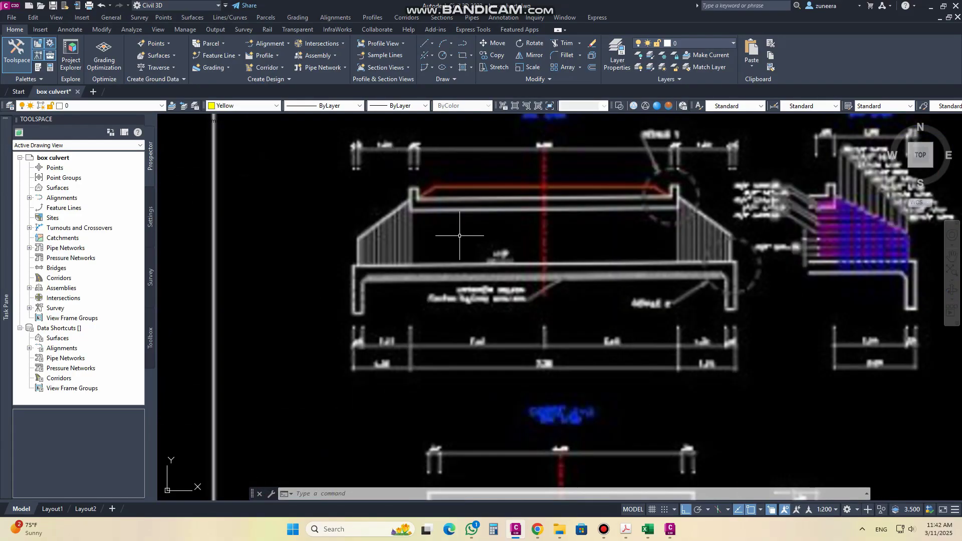
type("pl")
key("Return")
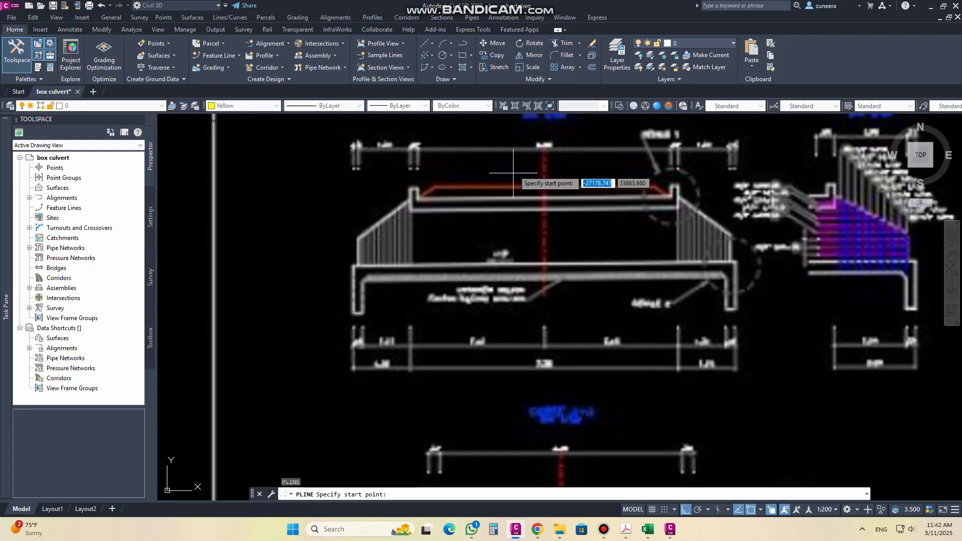
left_click(545, 148)
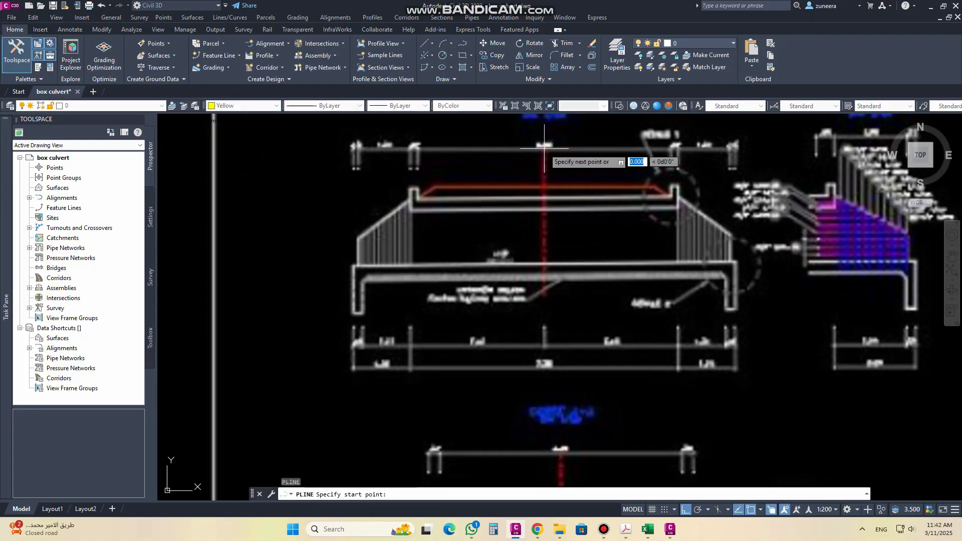
left_click(547, 386)
key("Return")
- Trace the top slab, left headwall and sloped left wing down to the base
scroll(501, 341, "down", 2)
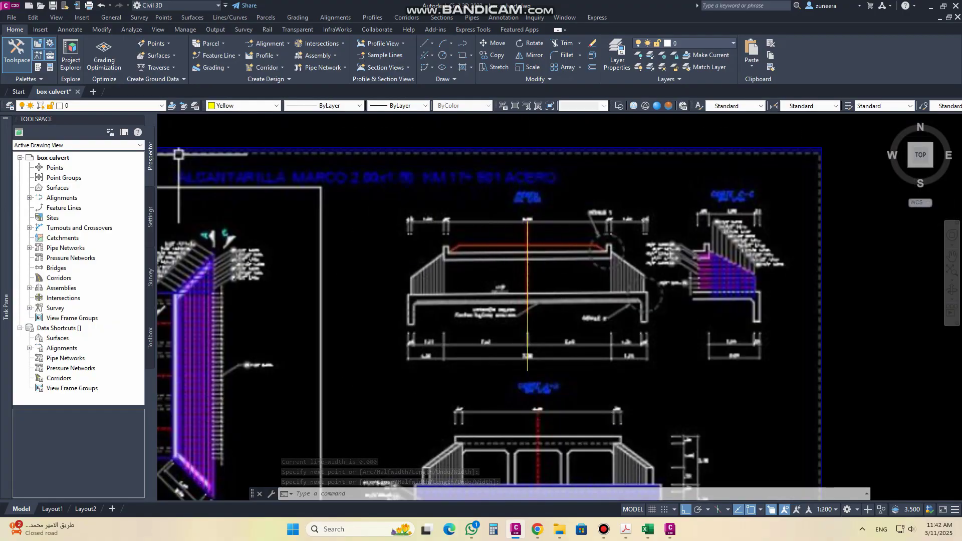
scroll(426, 281, "up", 2)
key("Return")
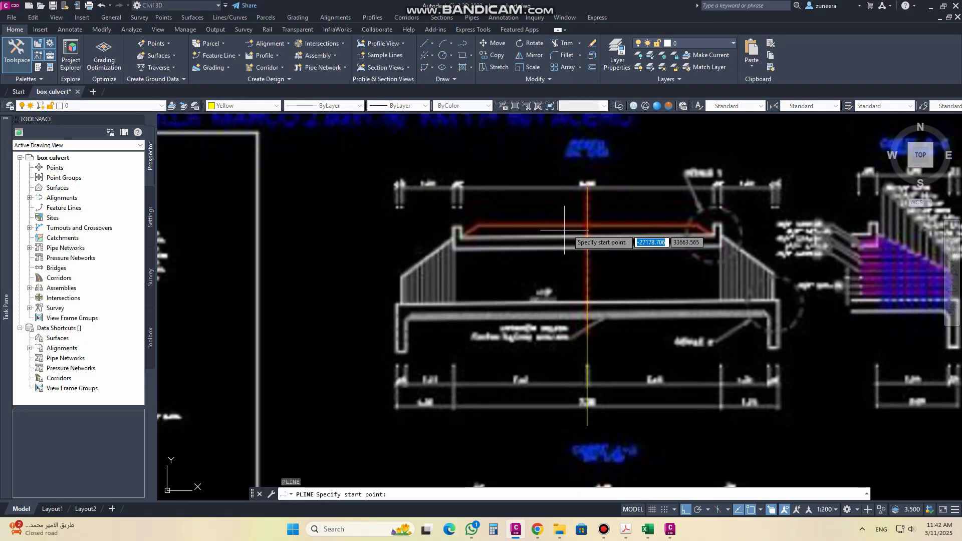
left_click(578, 238)
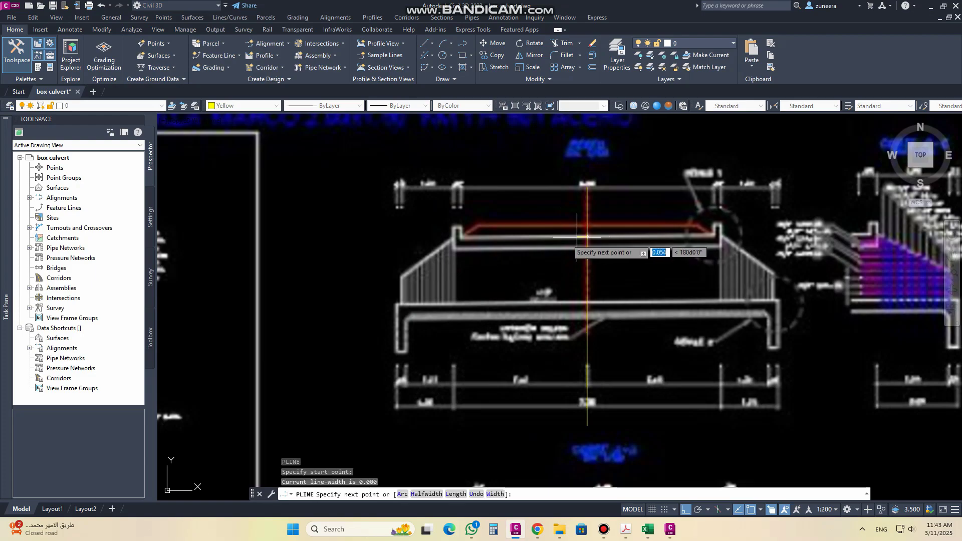
left_click(461, 237)
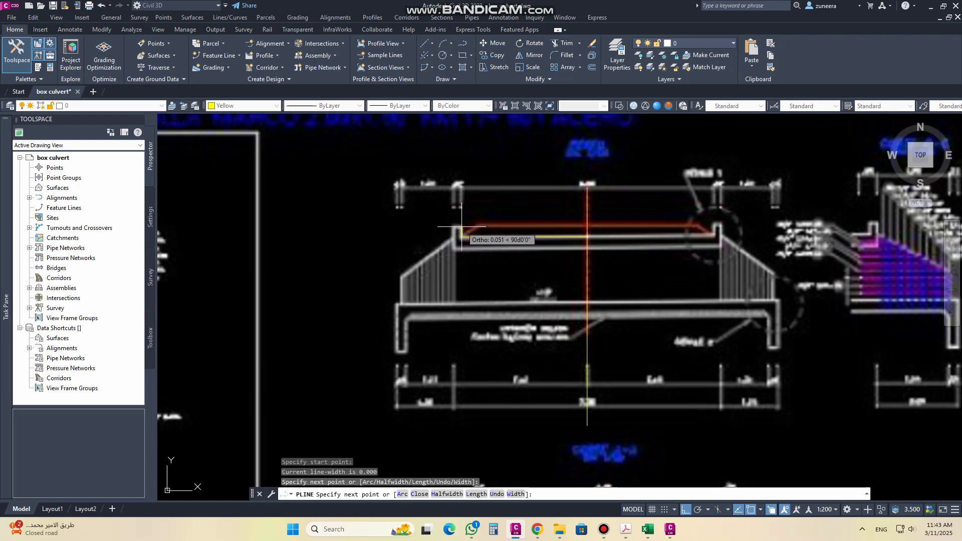
left_click(462, 227)
left_click(454, 227)
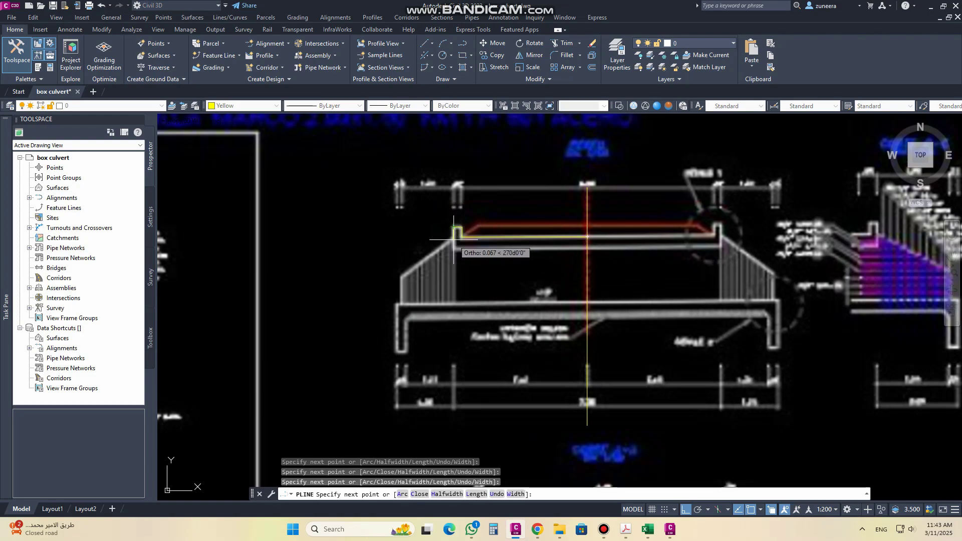
left_click(454, 239)
key("F8")
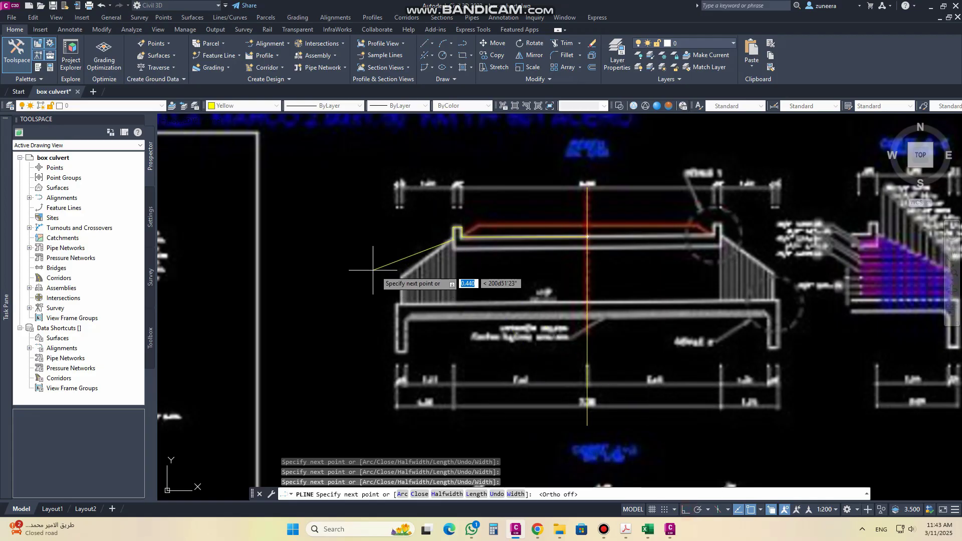
left_click(401, 277)
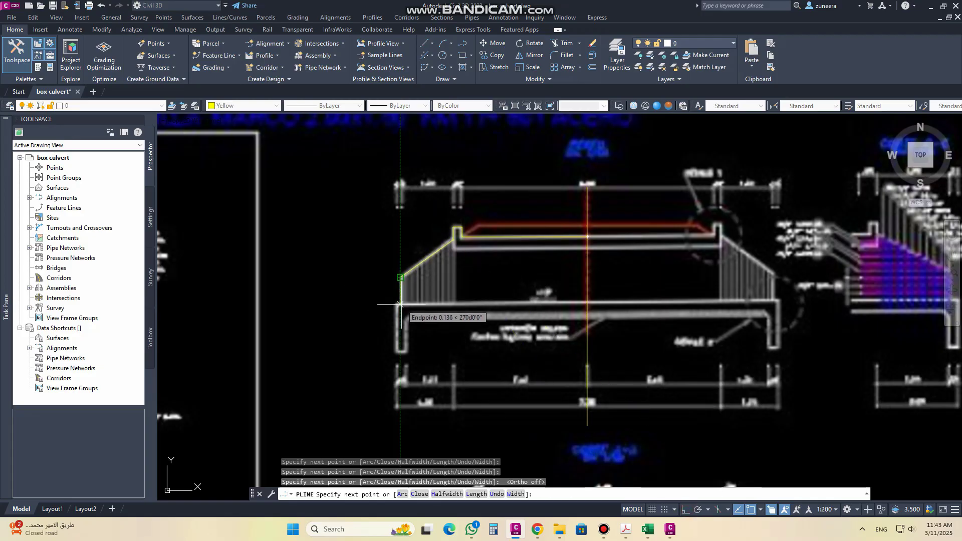
scroll(400, 304, "up", 2)
scroll(399, 303, "up", 3)
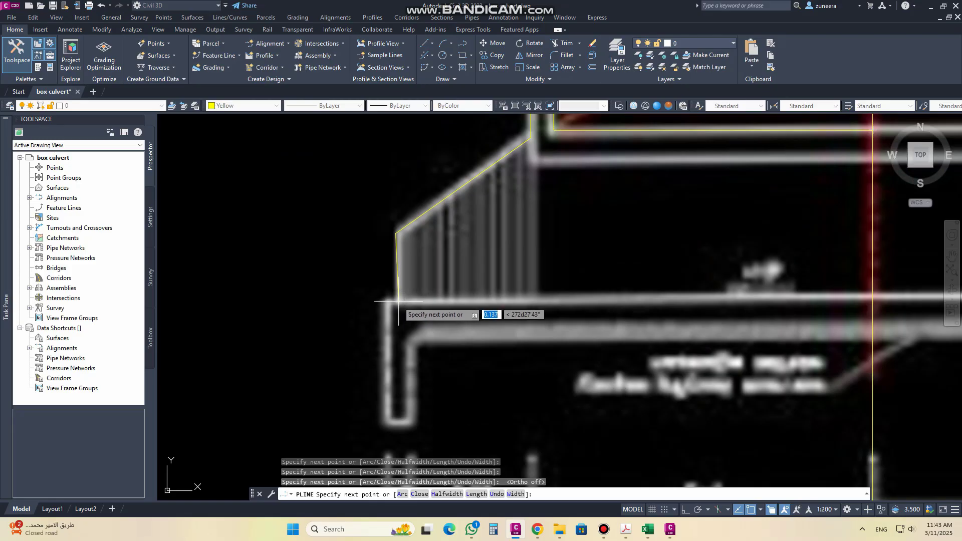
left_click(397, 301)
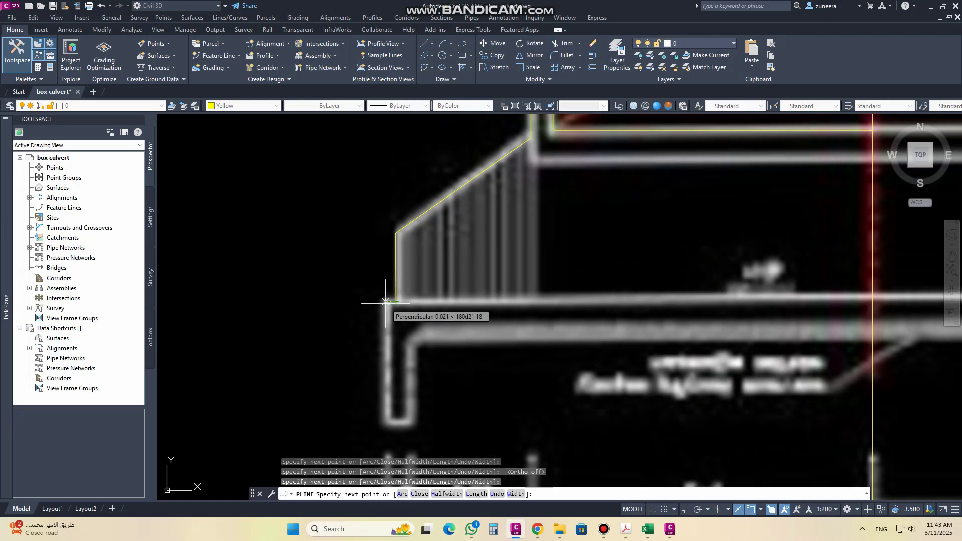
left_click(385, 302)
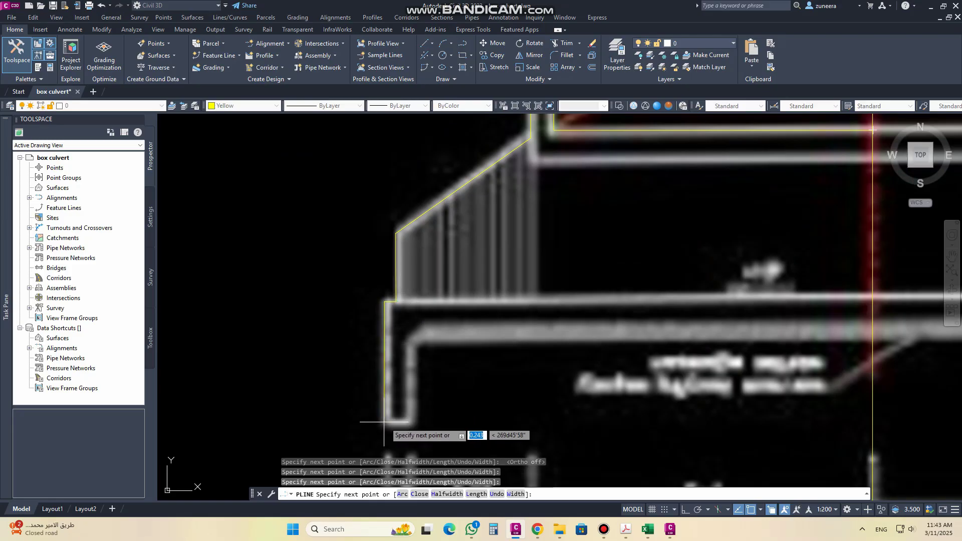
- Trace the left leg base, deck underside, right wall and wing, then close the outline
left_click(685, 510)
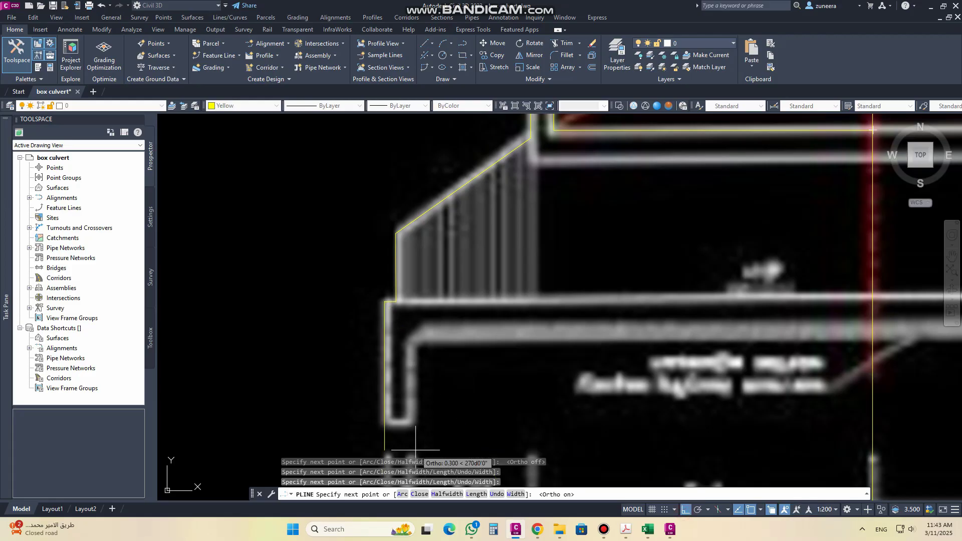
left_click(386, 423)
left_click(410, 423)
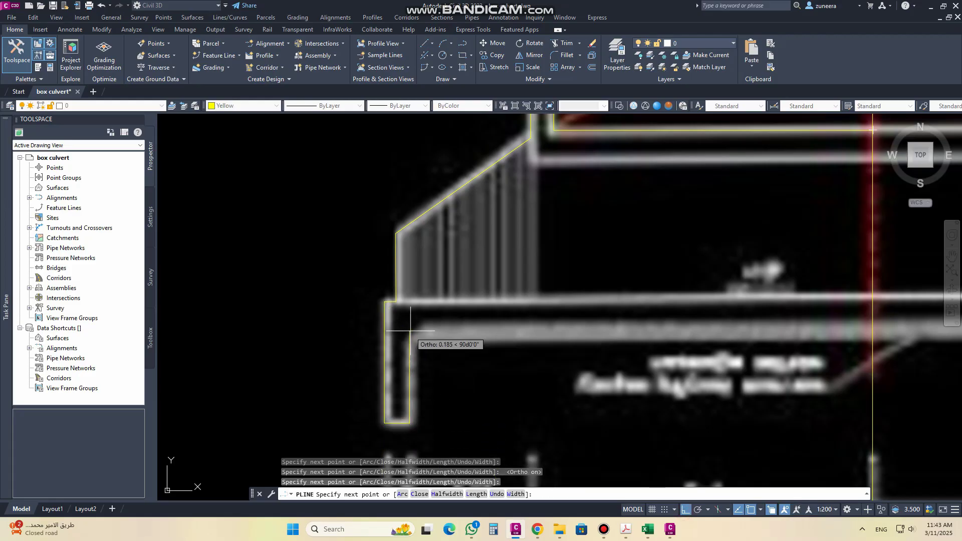
scroll(347, 347, "down", 4)
scroll(717, 343, "up", 4)
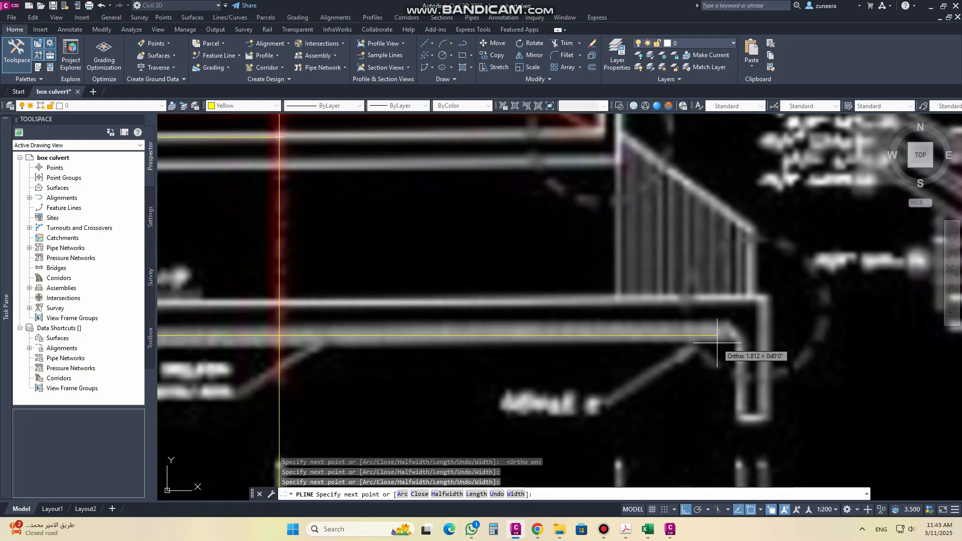
left_click(740, 331)
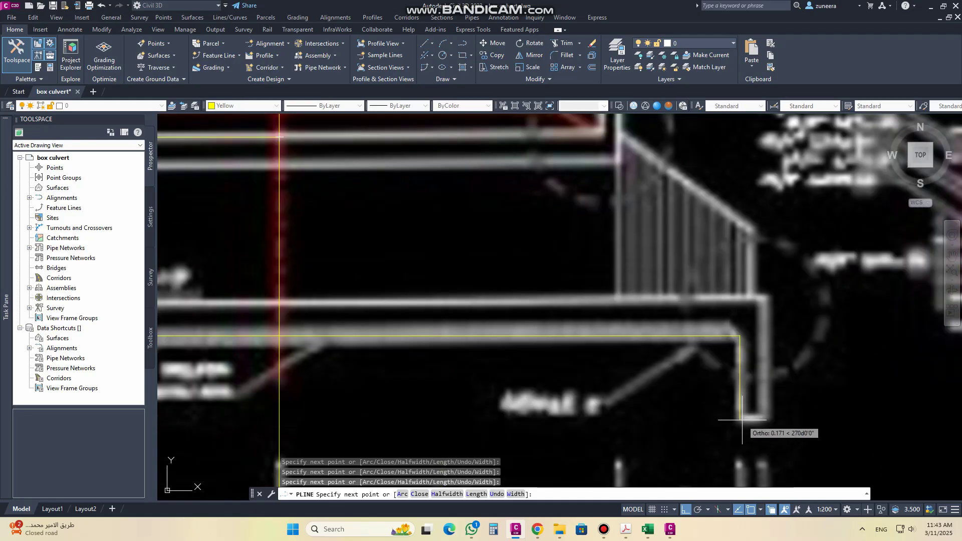
left_click(740, 419)
left_click(766, 419)
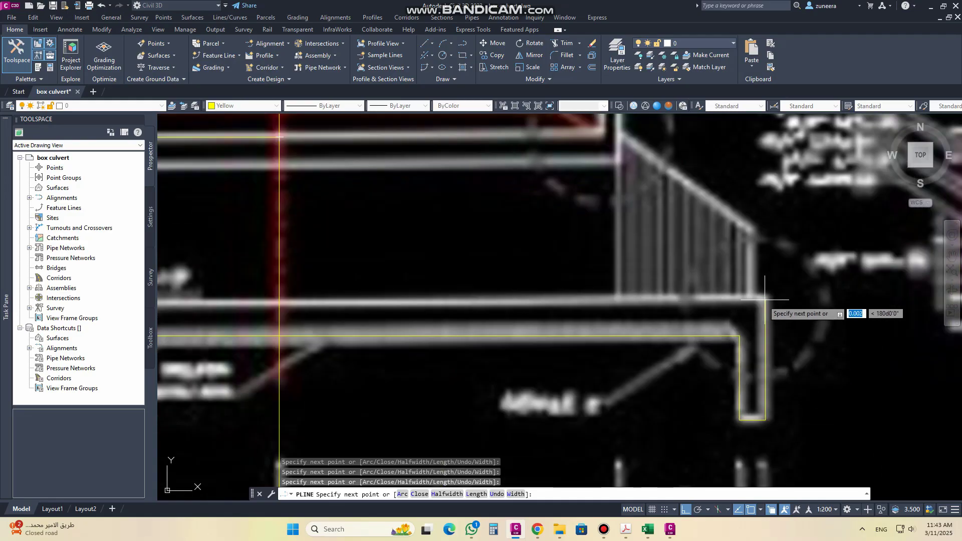
left_click(765, 301)
left_click(752, 233)
scroll(754, 238, "down", 5)
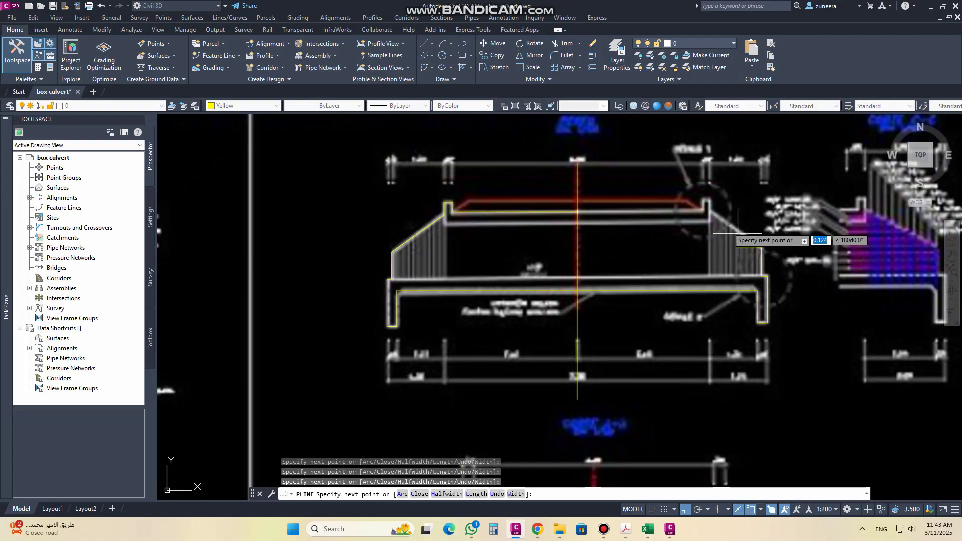
scroll(694, 225, "up", 5)
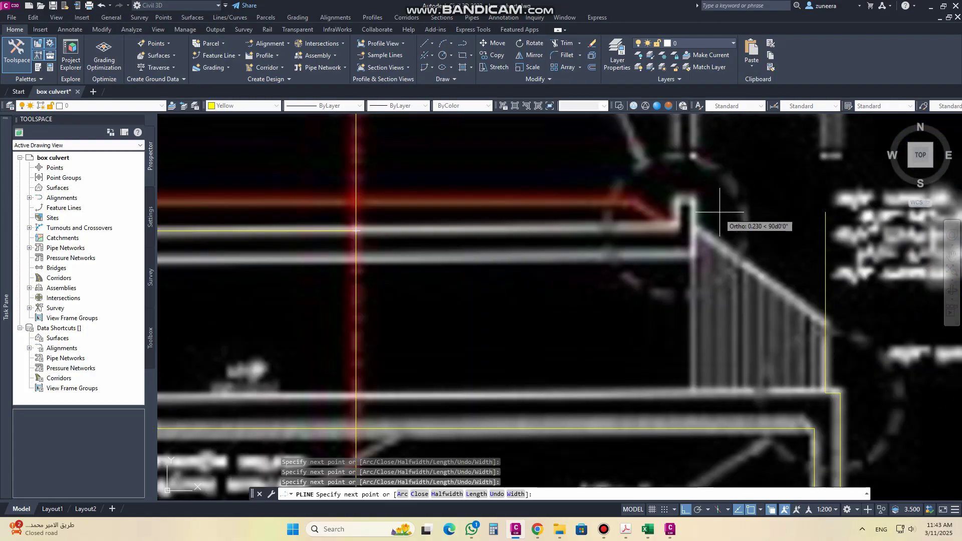
left_click(685, 511)
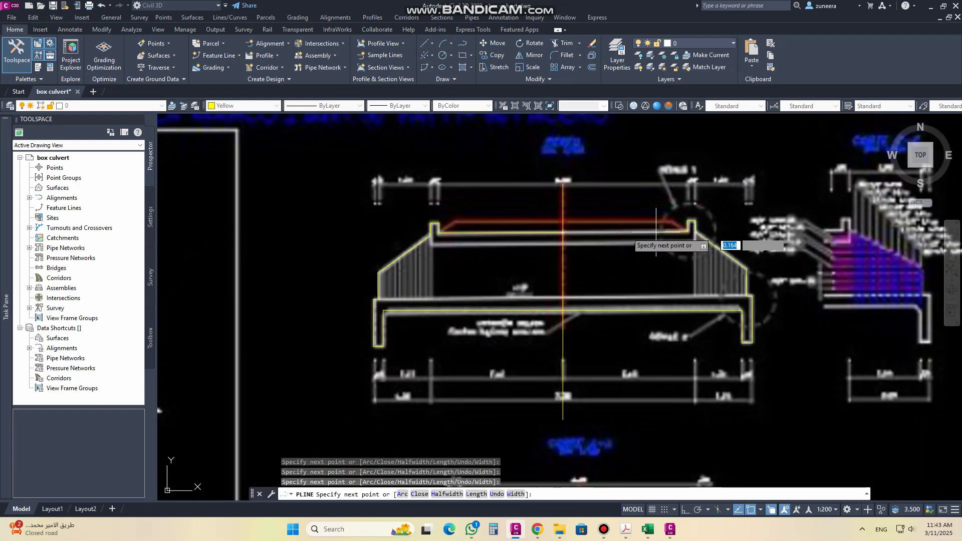
type("c")
key("Return")
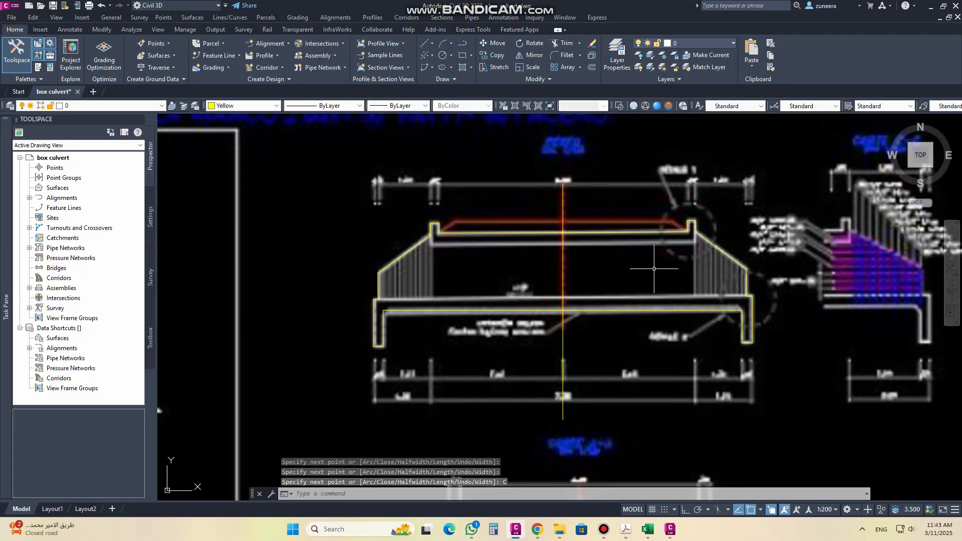
- Give the closed culvert outline a polyline width of 0.01
double_click(711, 242)
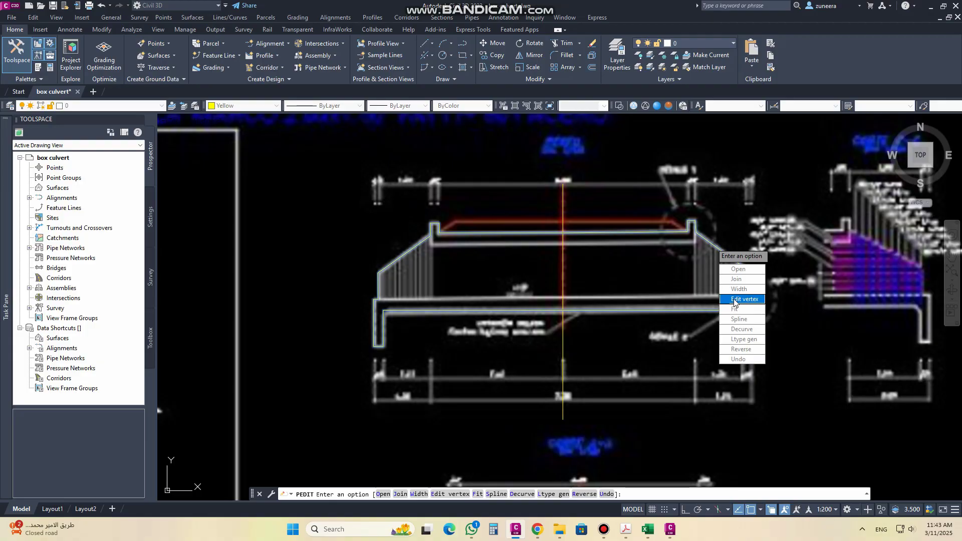
left_click(739, 290)
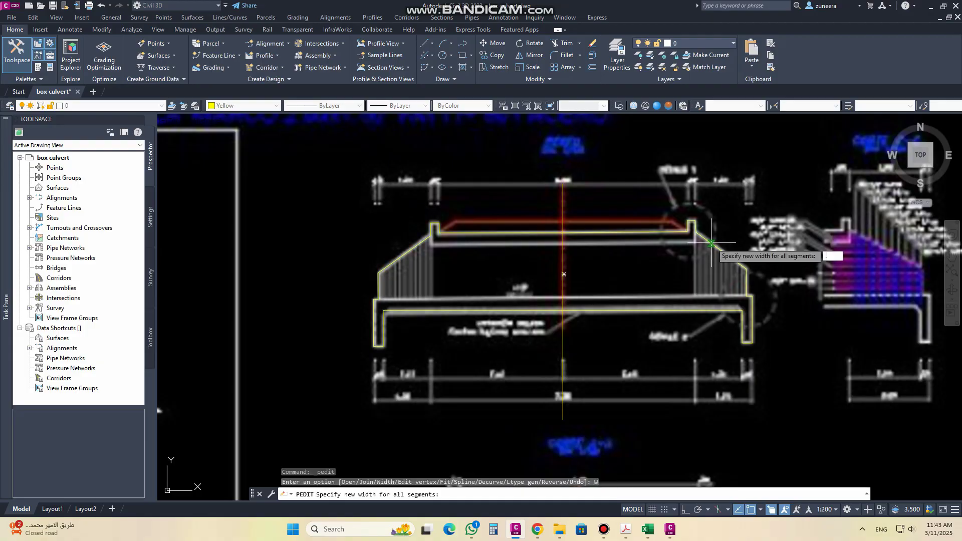
type(".01")
key("Return")
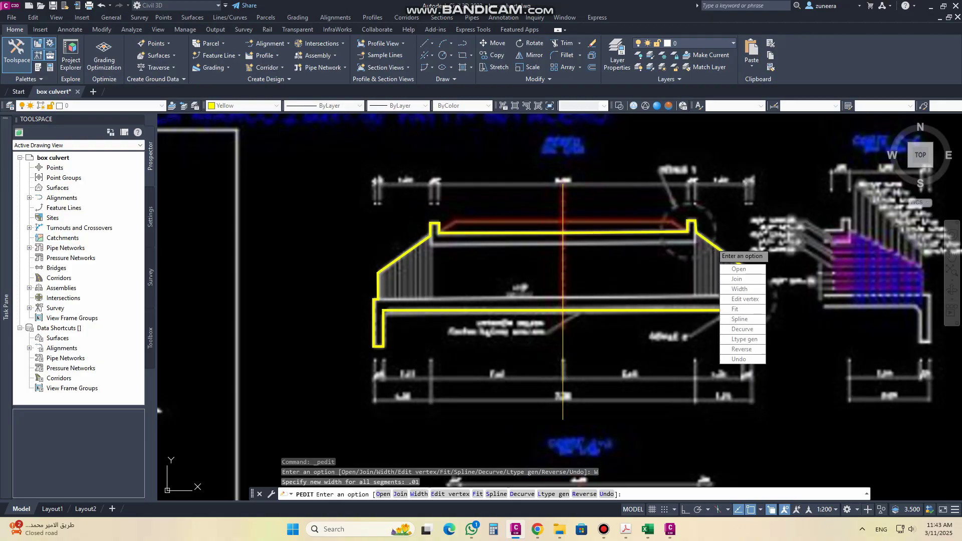
key("Escape")
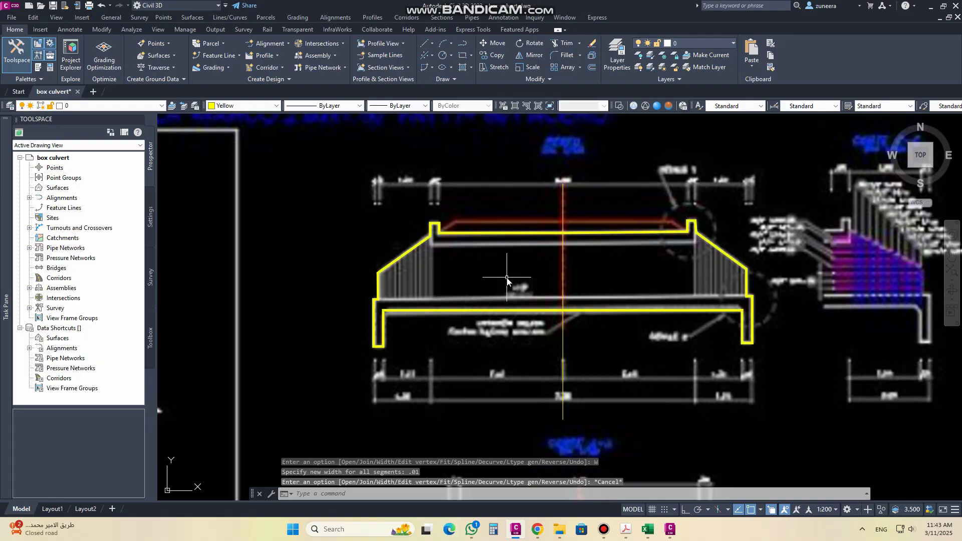
- Move the outline and vertical centreline into empty space away from the reference drawing
type("m")
key("Return")
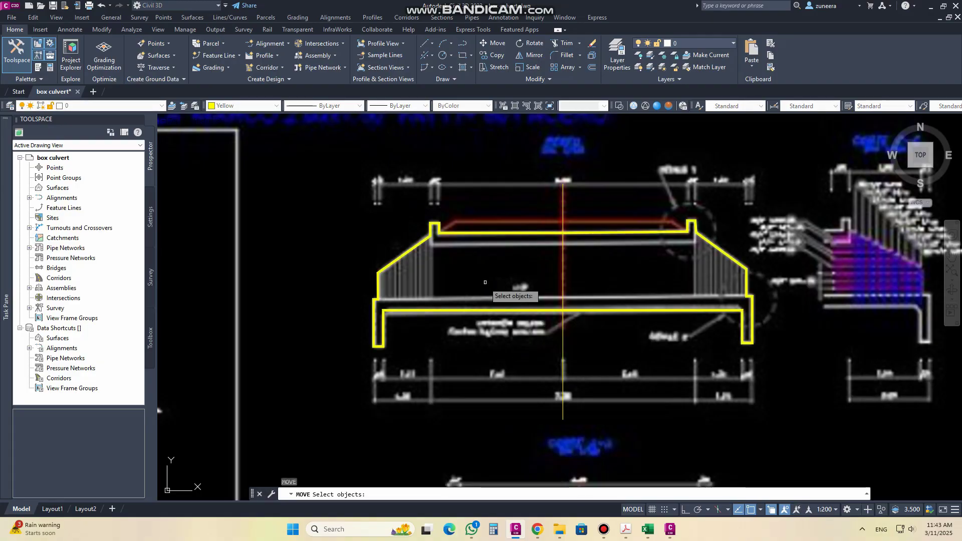
left_click(470, 311)
left_click(564, 271)
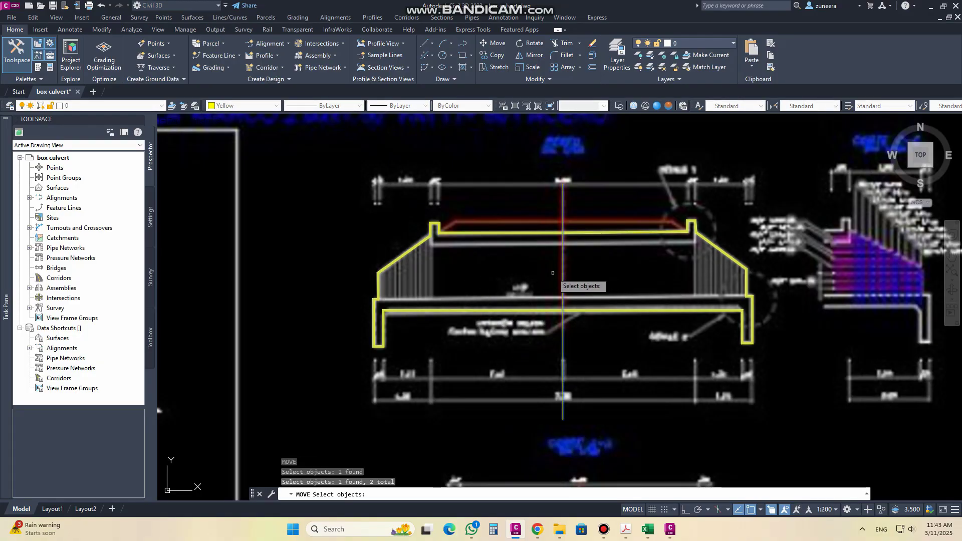
key("Return")
left_click(531, 321)
scroll(526, 369, "down", 8)
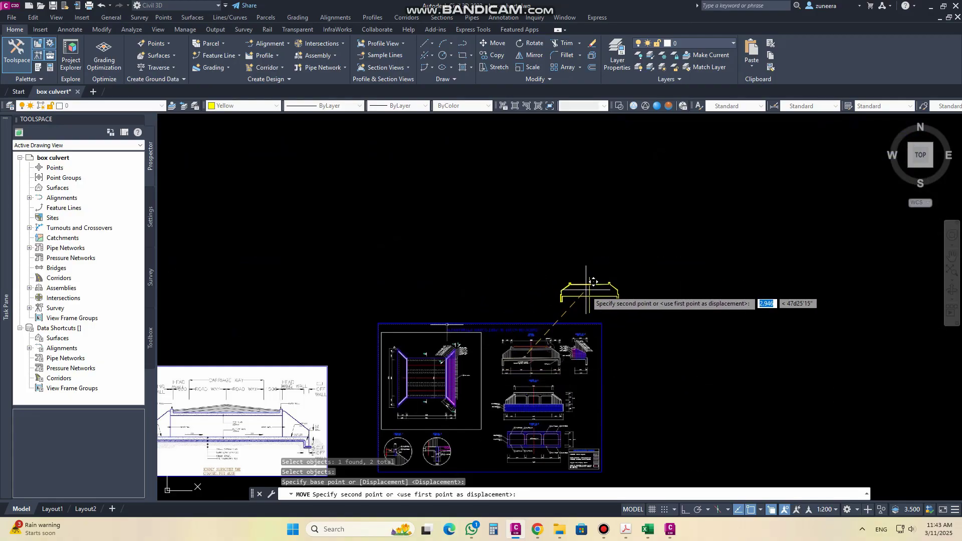
scroll(593, 281, "up", 4)
left_click(552, 253)
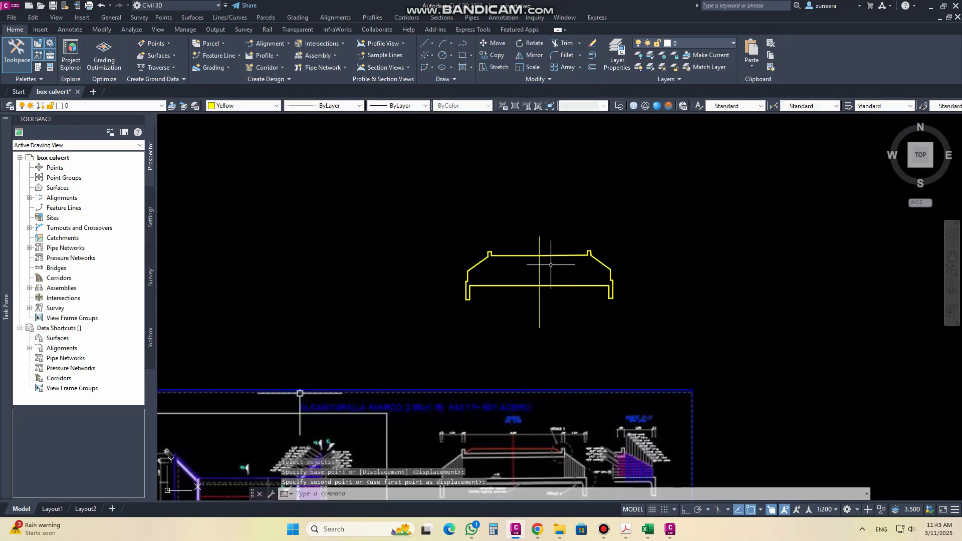
scroll(551, 264, "up", 4)
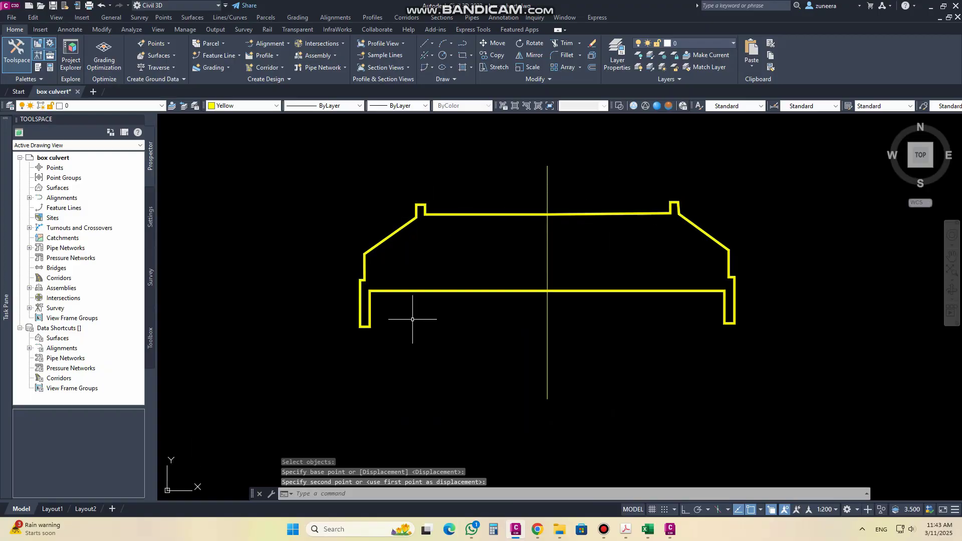
- Draw a short horizontal ground line outward from the outline's lower-right corner
type("pl")
key("Return")
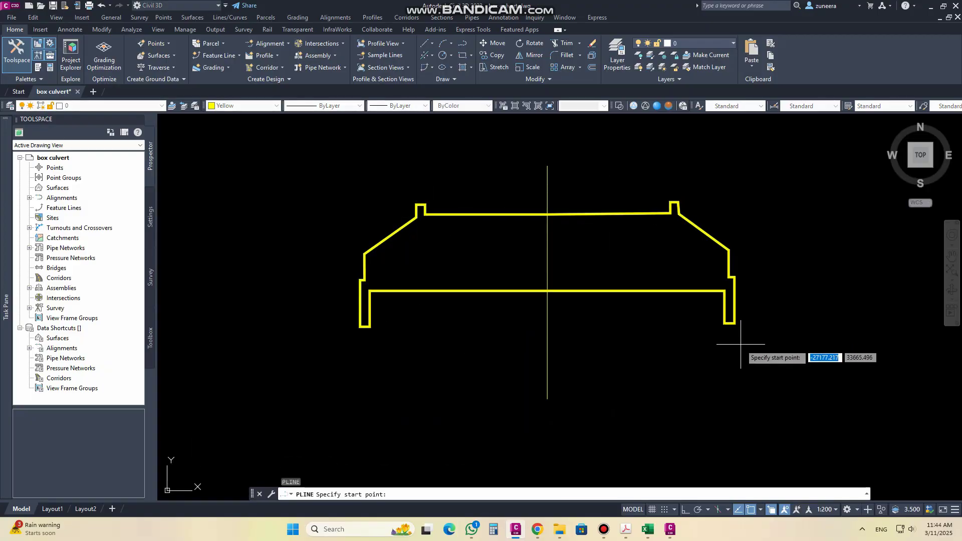
left_click(735, 324)
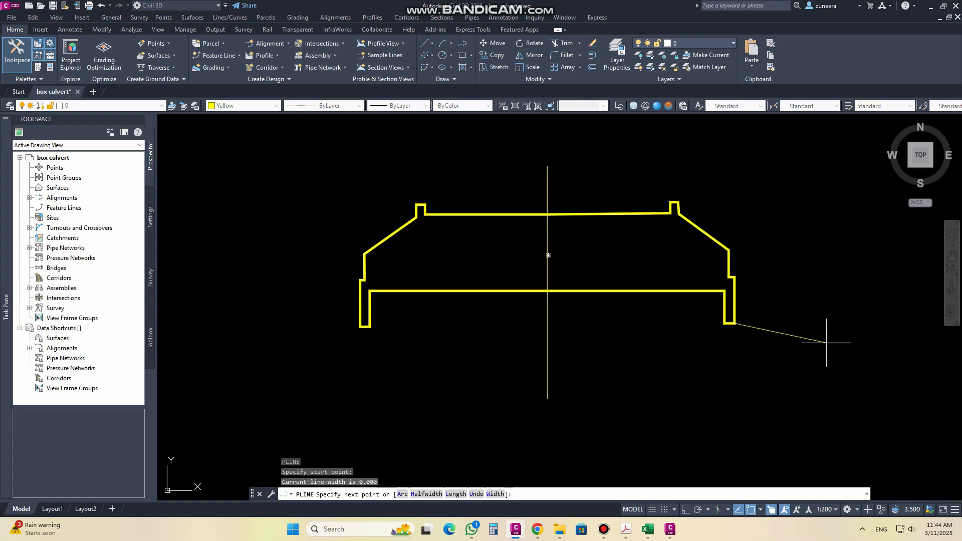
key("F8")
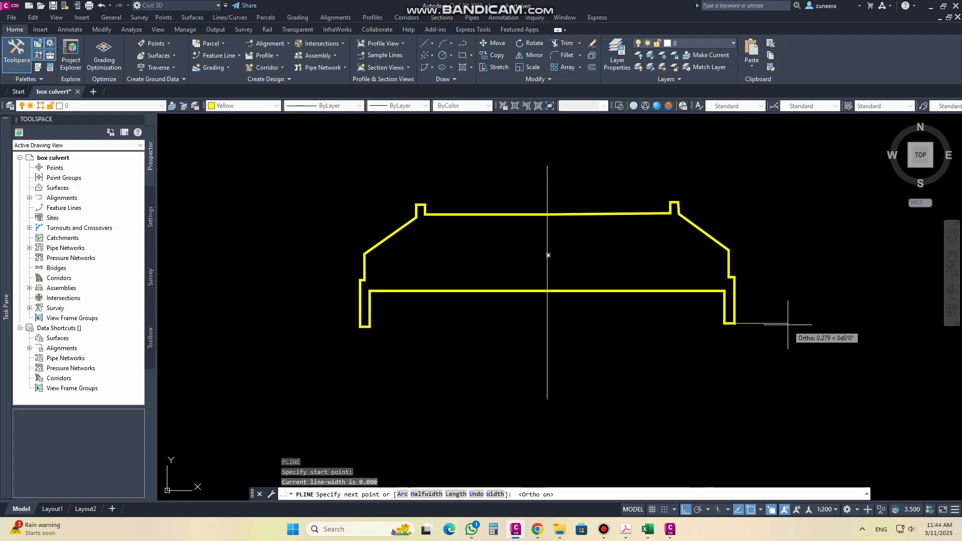
left_click(788, 325)
key("Return")
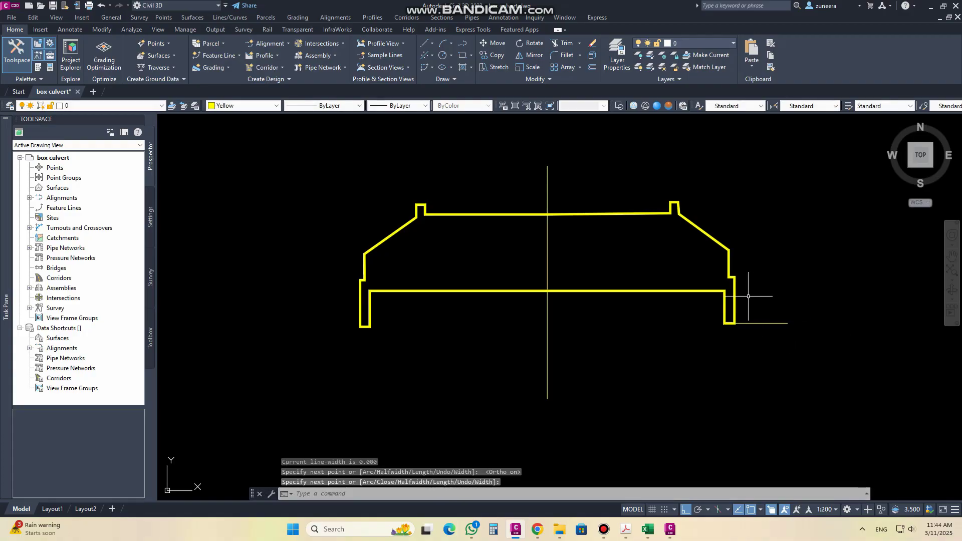
type("C")
- Copy the ground line to the culvert's lower-left corner
key("Return")
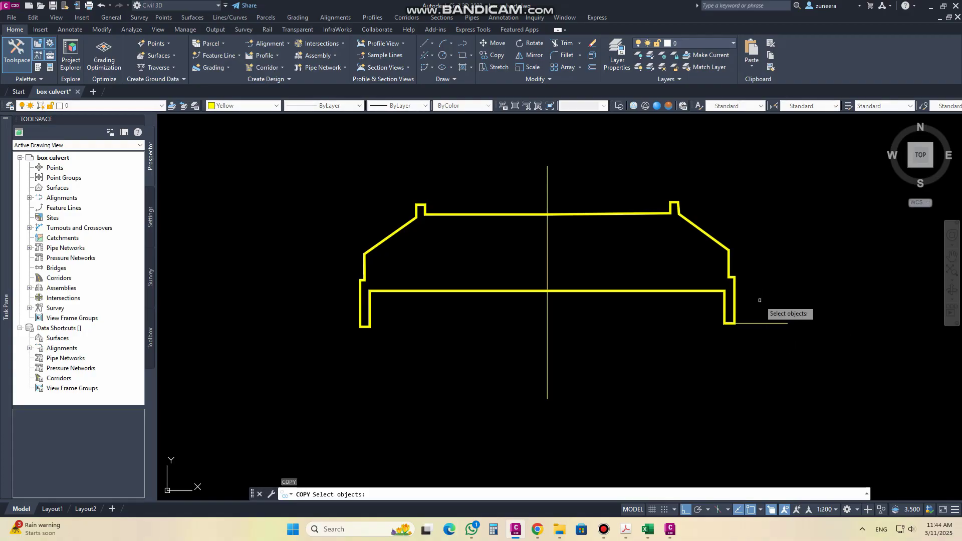
left_click(762, 324)
key("Return")
left_click(788, 324)
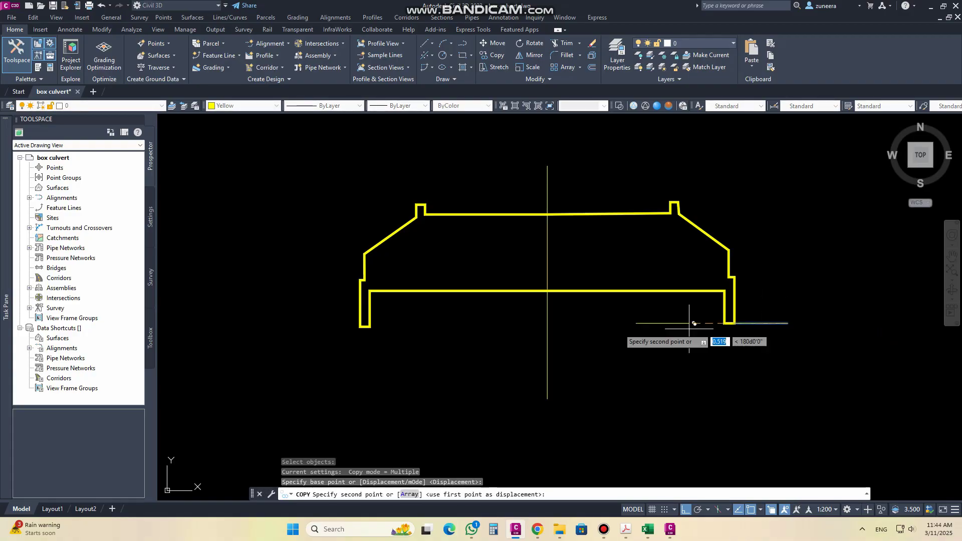
left_click(371, 325)
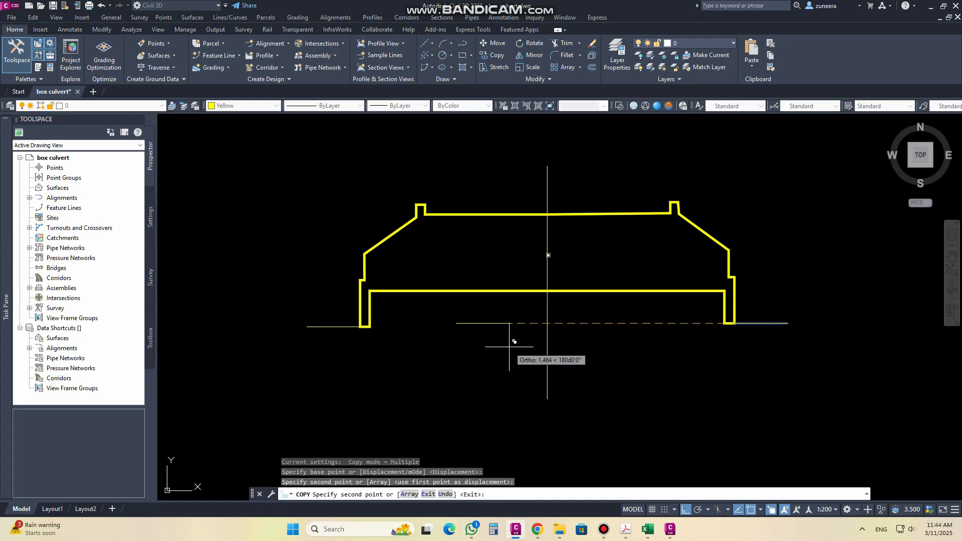
key("Return")
scroll(608, 277, "down", 2)
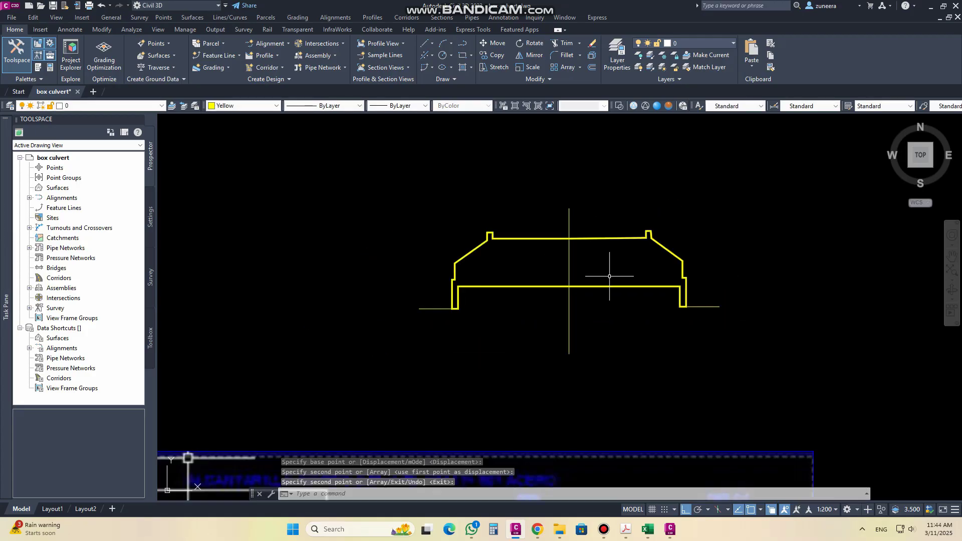
scroll(606, 276, "up", 2)
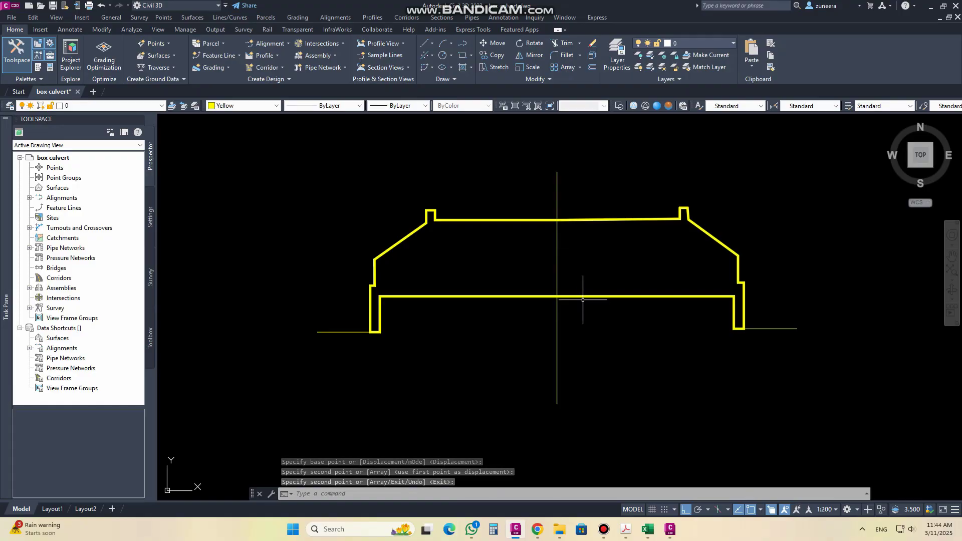
middle_click_drag(604, 279, 532, 279)
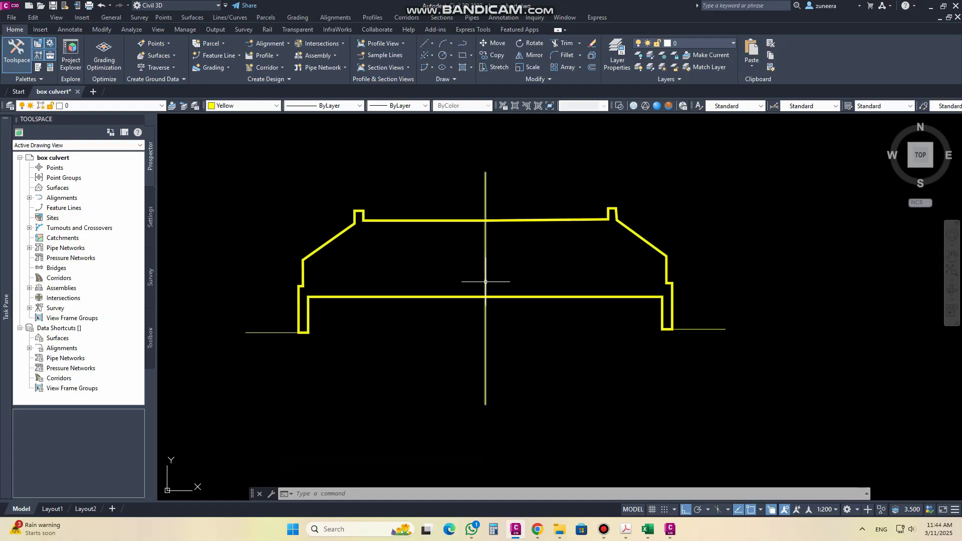
scroll(485, 282, "down", 5)
- Draw a small circle at the centreline–slab intersection, then switch to Subassembly Composer
scroll(496, 296, "up", 3)
scroll(501, 301, "down", 3)
scroll(510, 310, "up", 5)
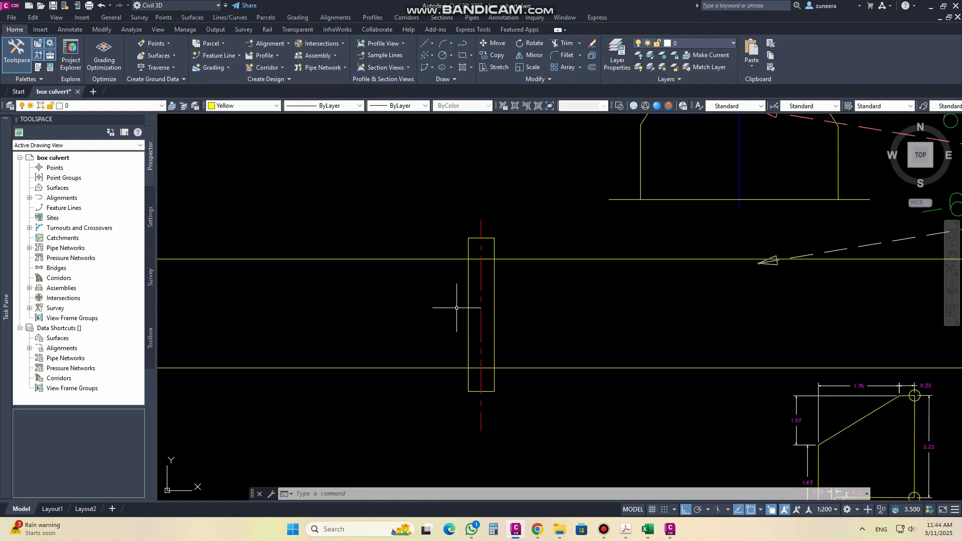
scroll(343, 306, "down", 4)
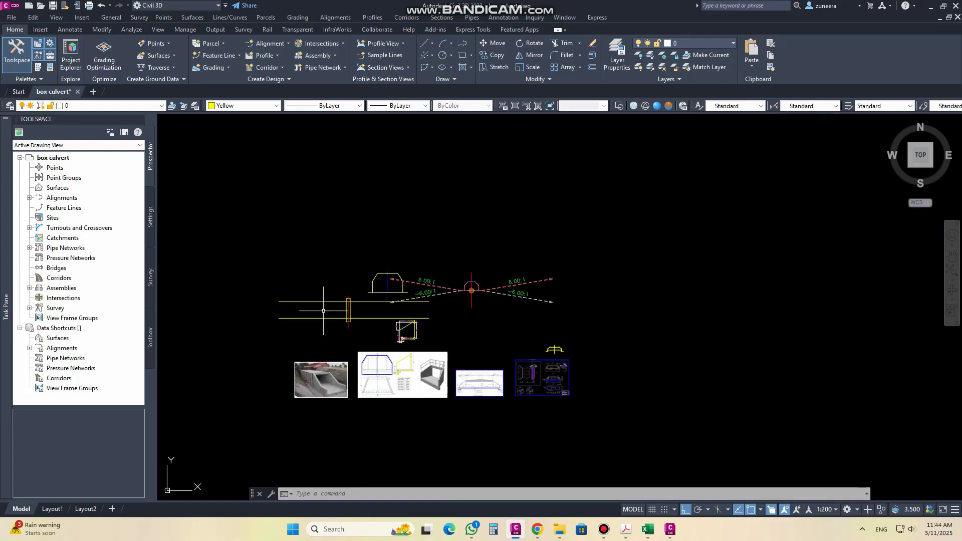
scroll(531, 341, "up", 2)
scroll(552, 300, "up", 5)
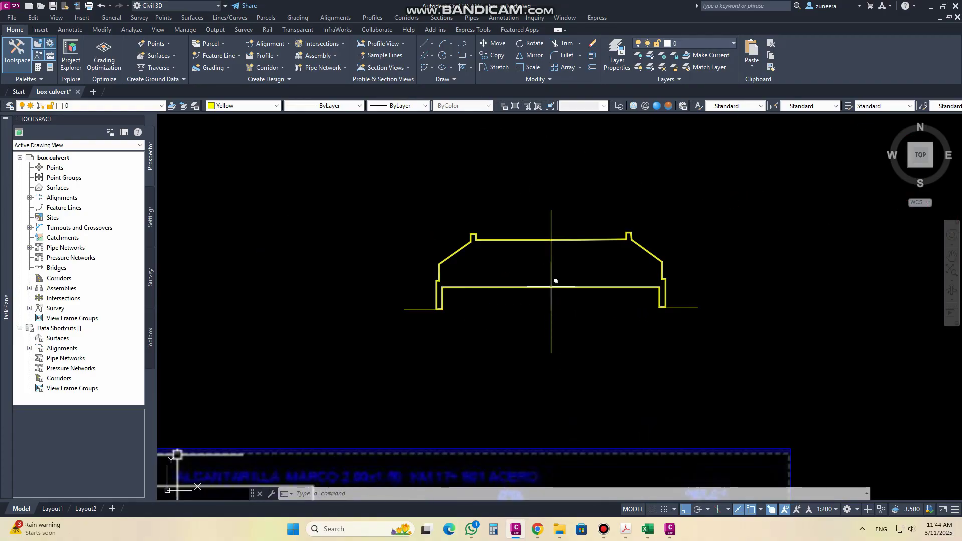
scroll(549, 290, "up", 2)
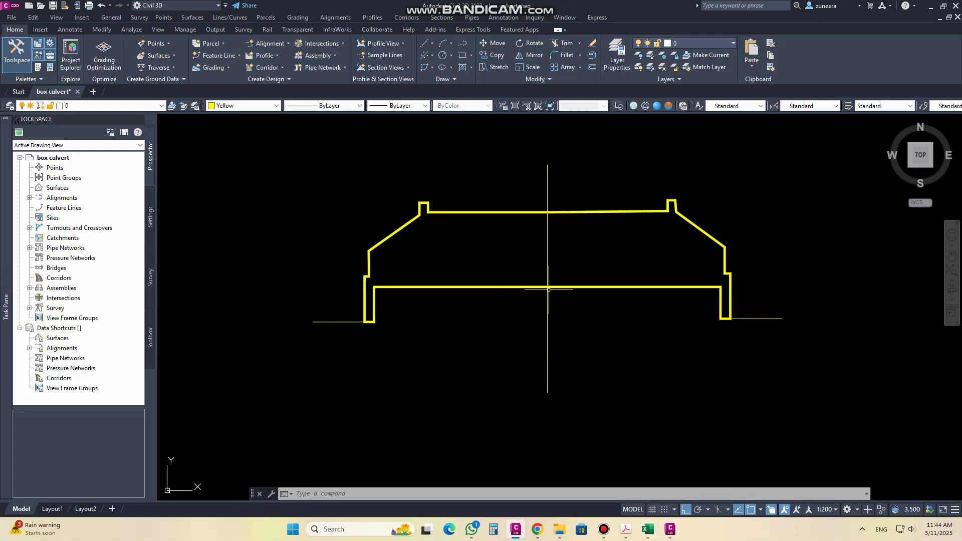
type("c")
key("Return")
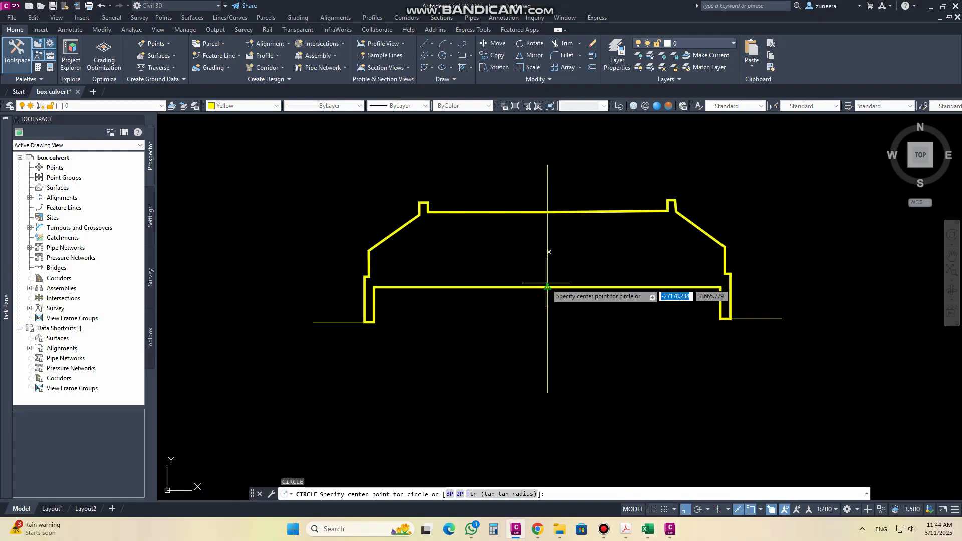
left_click(548, 288)
left_click(555, 293)
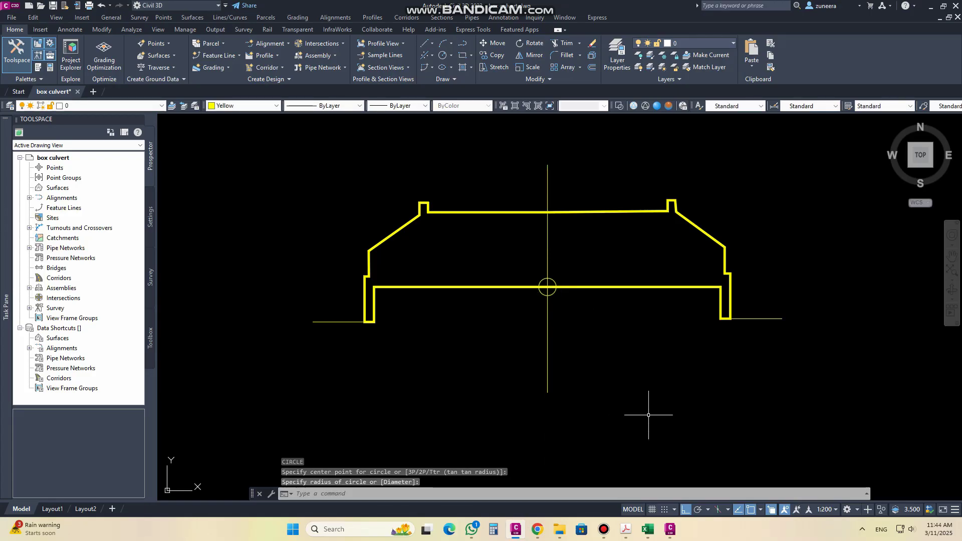
left_click(671, 530)
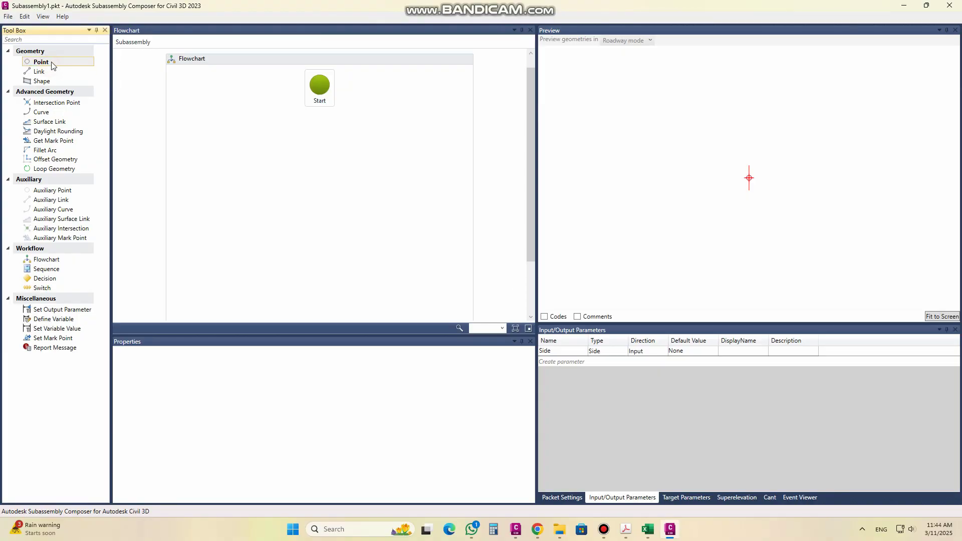
- Place a Point under Start as P1 and set its point code to "CL"
left_click_drag(52, 65, 321, 118)
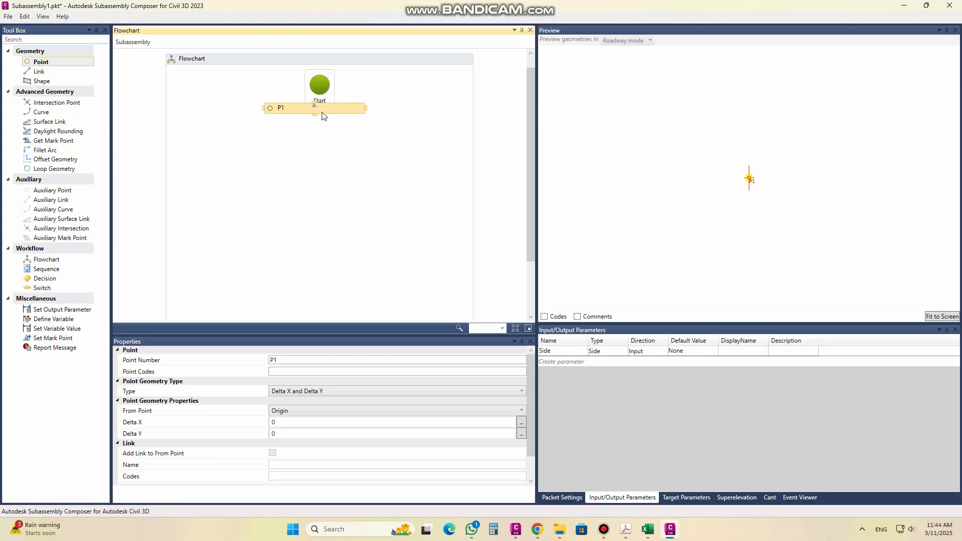
left_click(293, 372)
type("\"C")
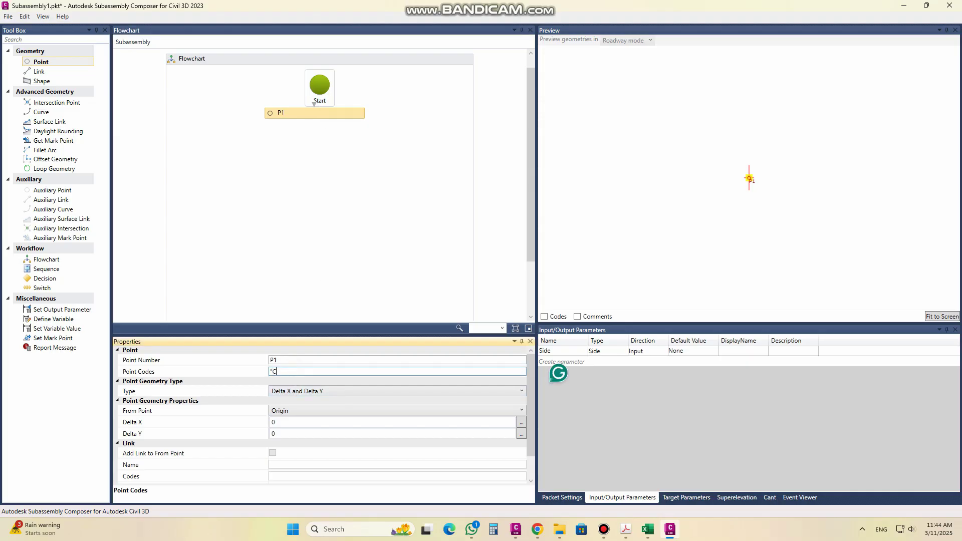
type("L\"")
left_click(68, 63)
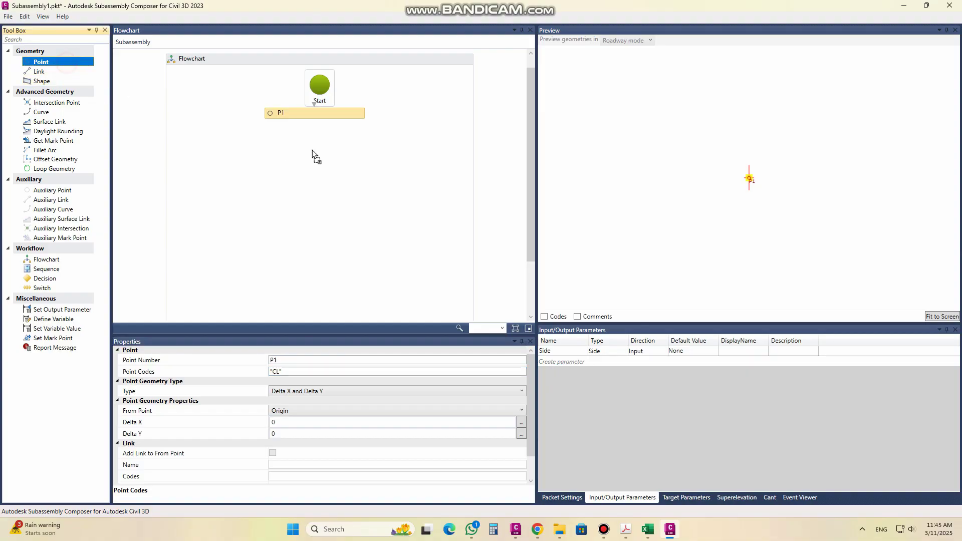
- Add point P2 with link L1 and point P3 with link L2 below P1
left_click_drag(68, 67, 321, 131)
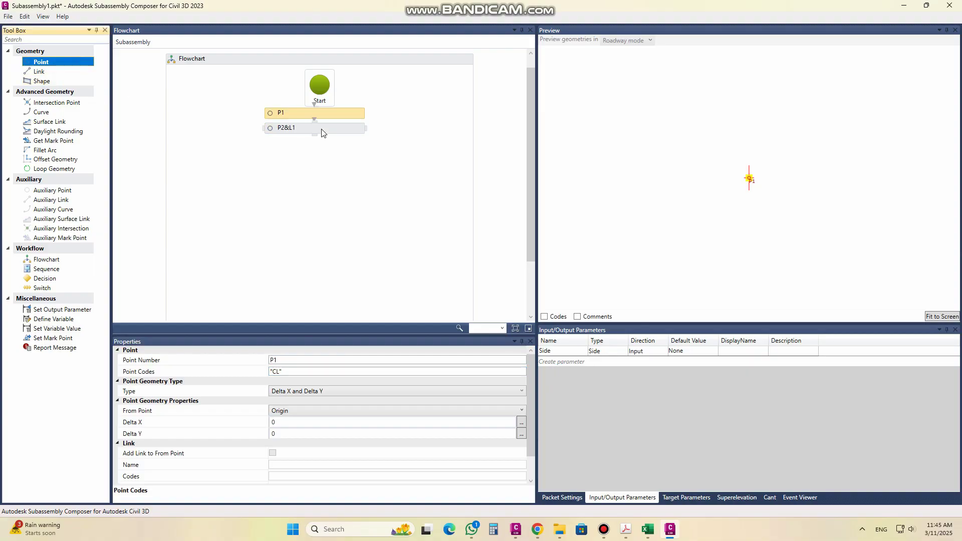
left_click(671, 535)
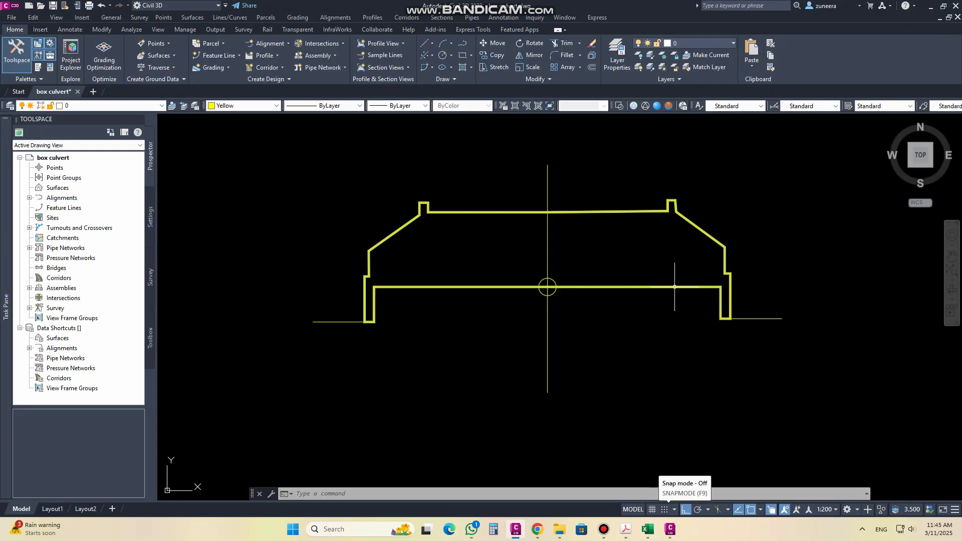
left_click(671, 529)
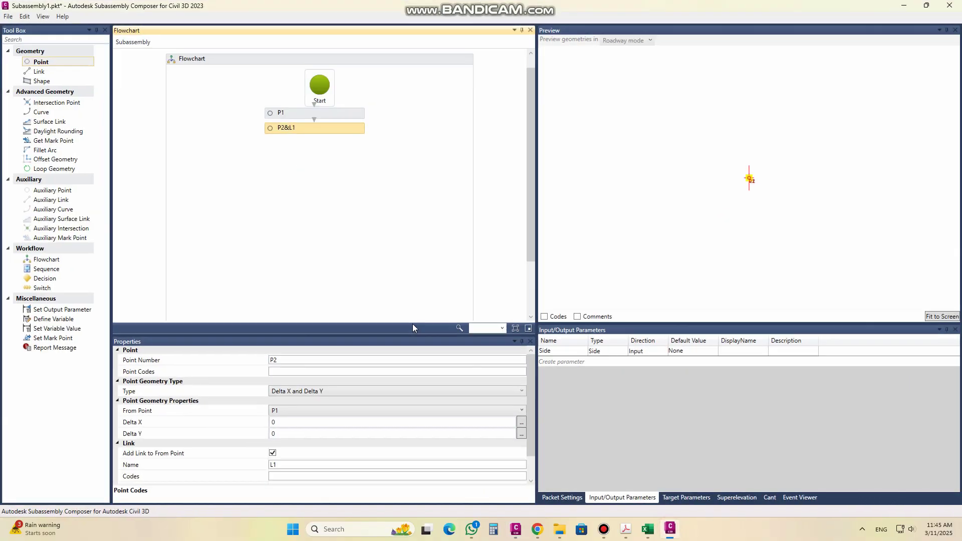
left_click_drag(60, 67, 322, 152)
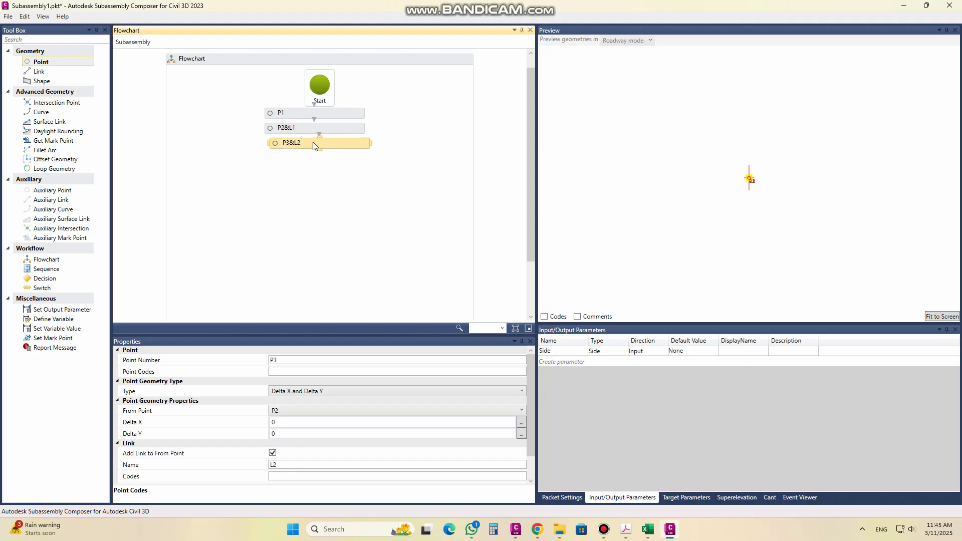
- Set P2's point code to "BOX" and link L1's code to "Datum"
left_click(306, 131)
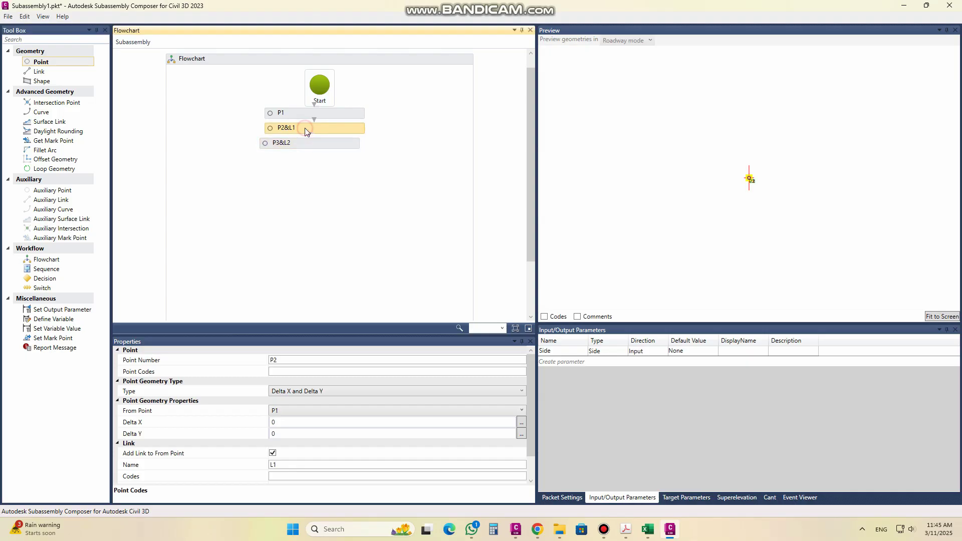
left_click(312, 372)
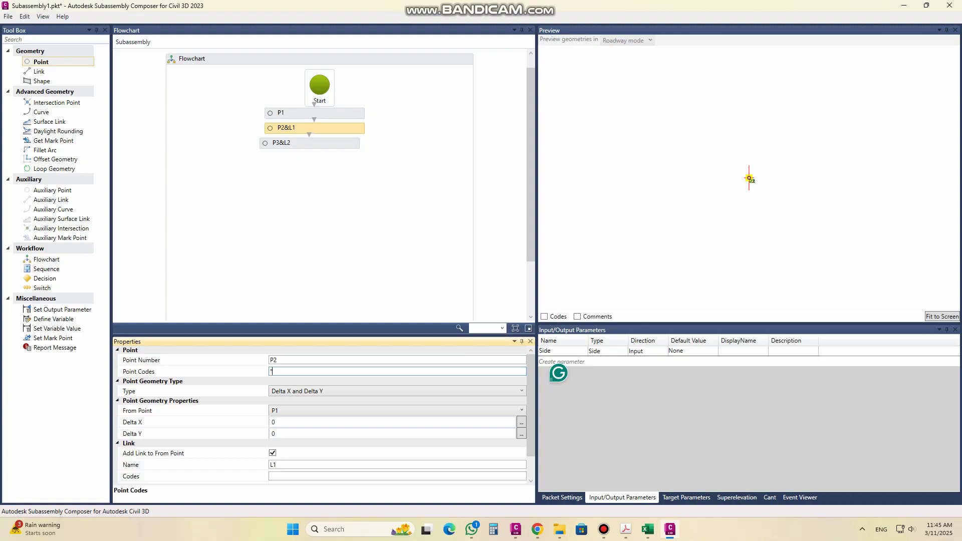
type("BOX")
scroll(302, 355, "down", 1)
left_click(312, 448)
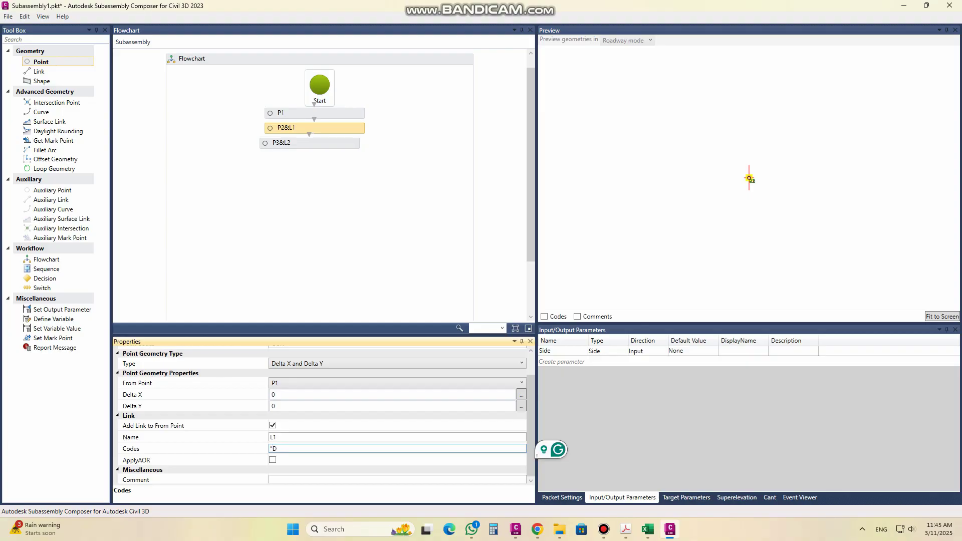
type("atum")
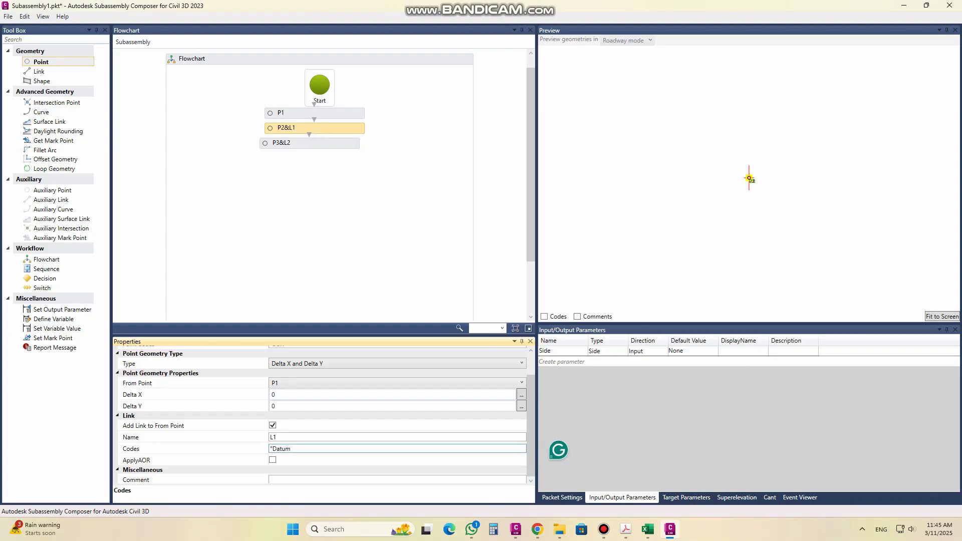
type("\"")
left_click(932, 317)
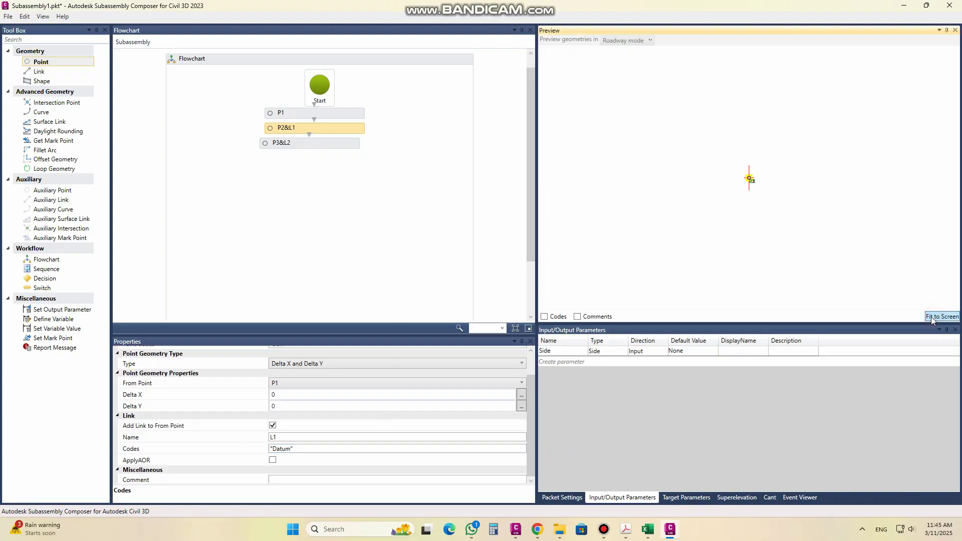
- Set P2's horizontal offset from P1 to 2 and show all of link L1 in the preview
left_click(317, 396)
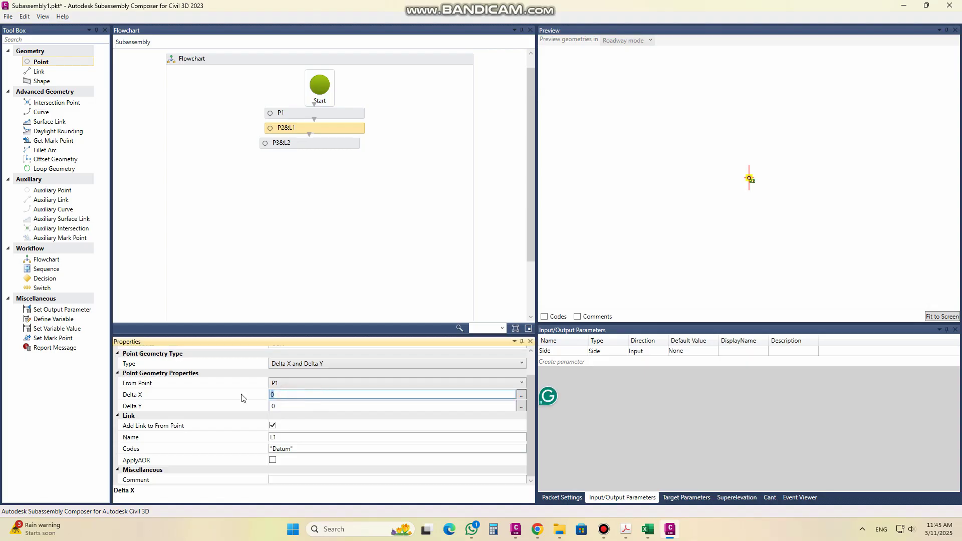
type("2")
left_click(283, 407)
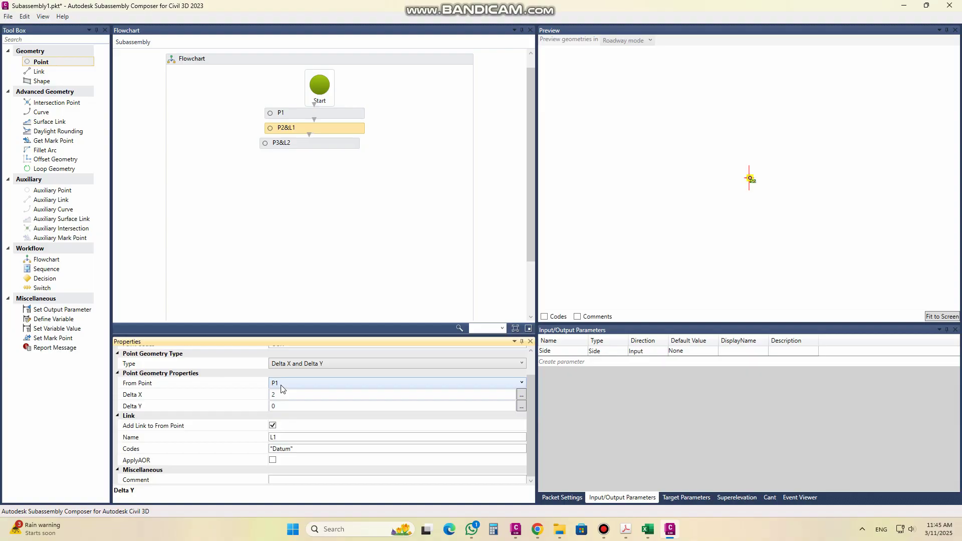
left_click(934, 317)
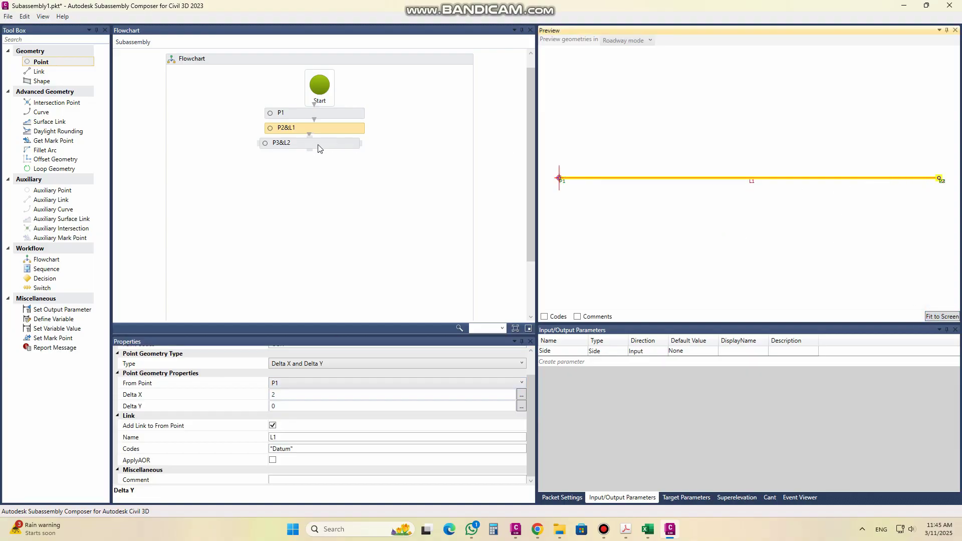
- Move the P3&L2 step under P2&L1 and copy P2's BOX point code into P3
left_click_drag(318, 148, 326, 146)
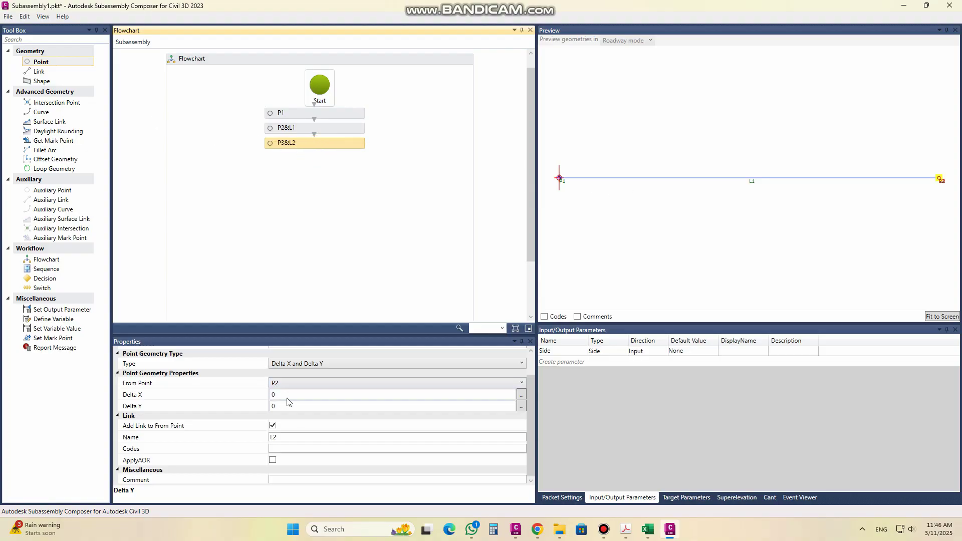
left_click(301, 394)
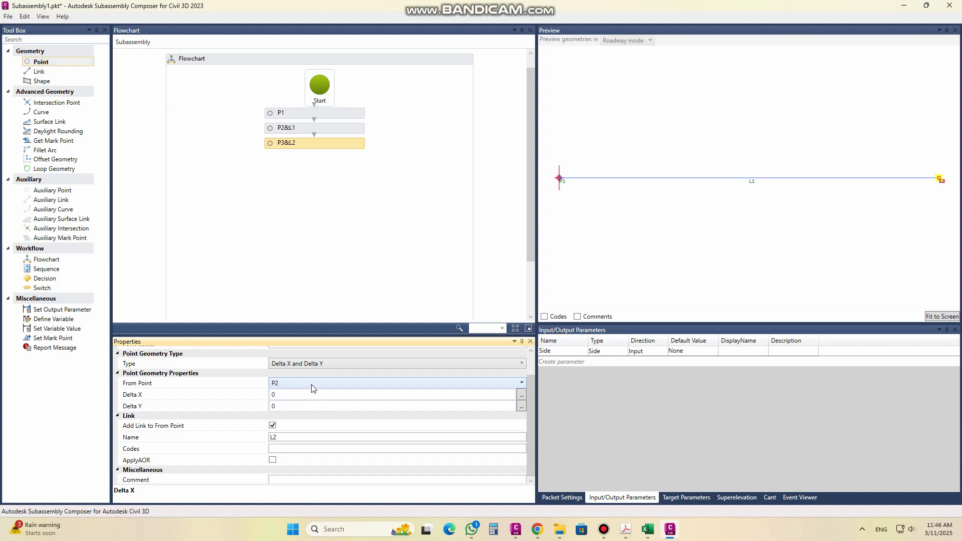
left_click_drag(532, 401, 535, 373)
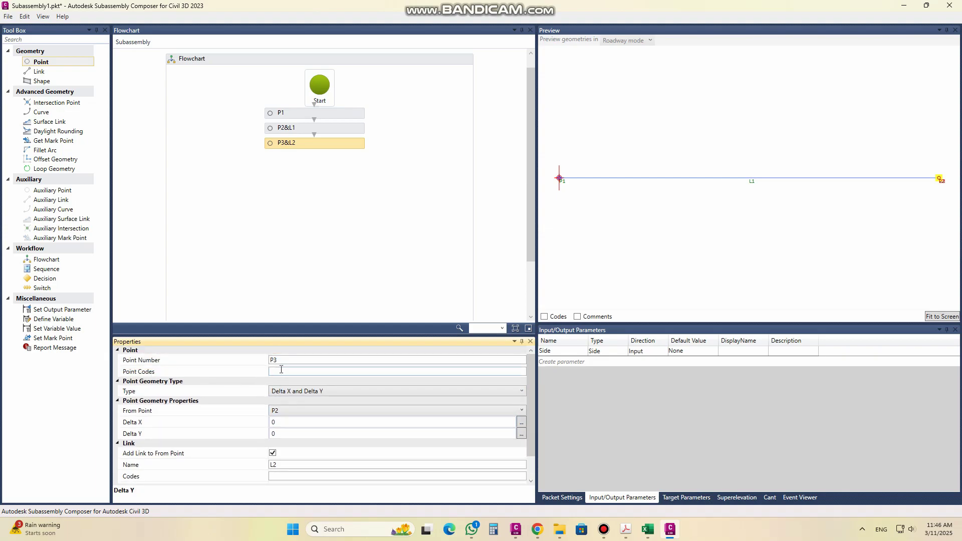
left_click(281, 372)
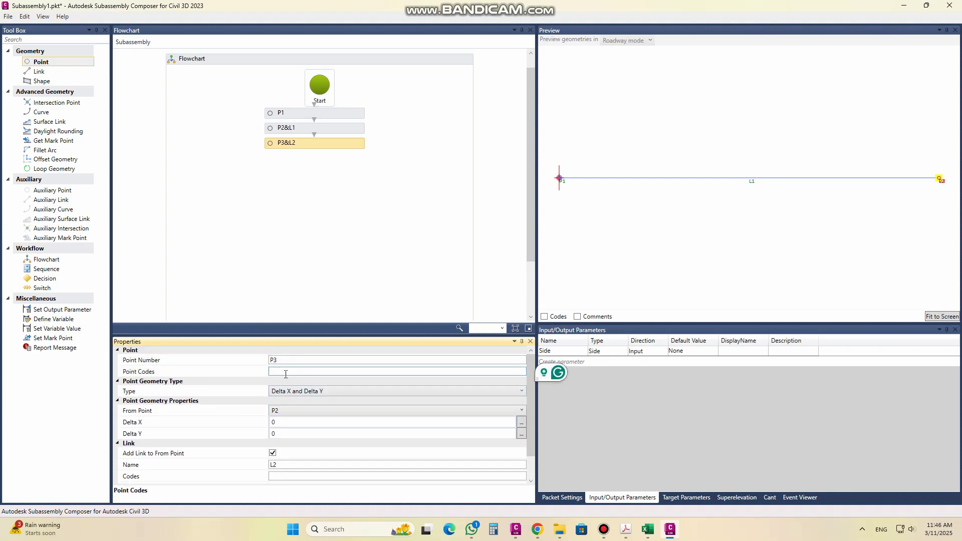
left_click(294, 129)
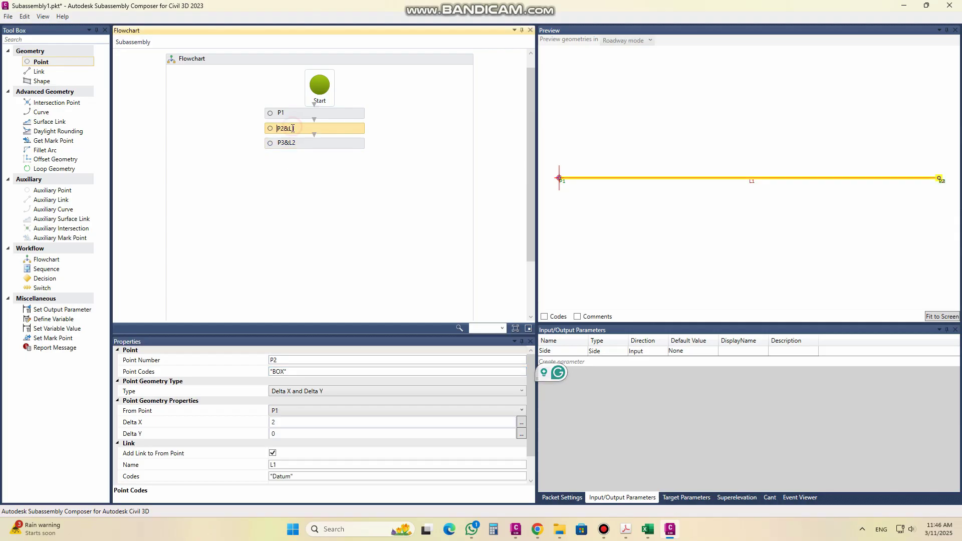
double_click(275, 373)
key("ctrl+c")
right_click(275, 373)
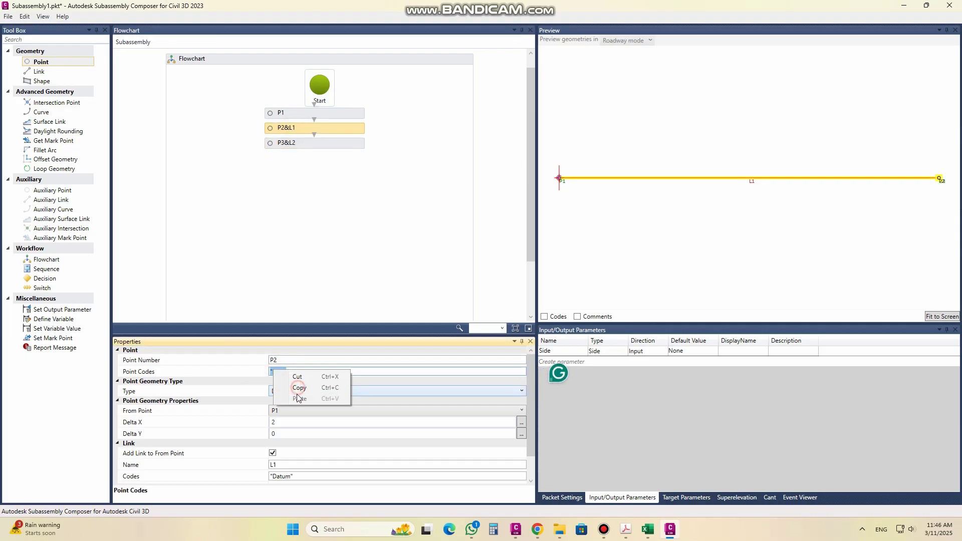
left_click(307, 393)
left_click(292, 372)
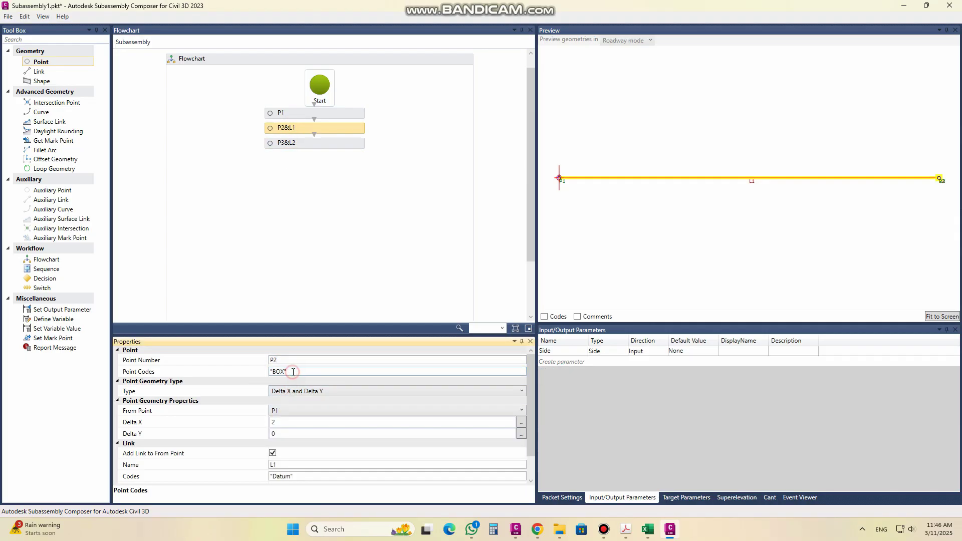
left_click(292, 144)
right_click(285, 372)
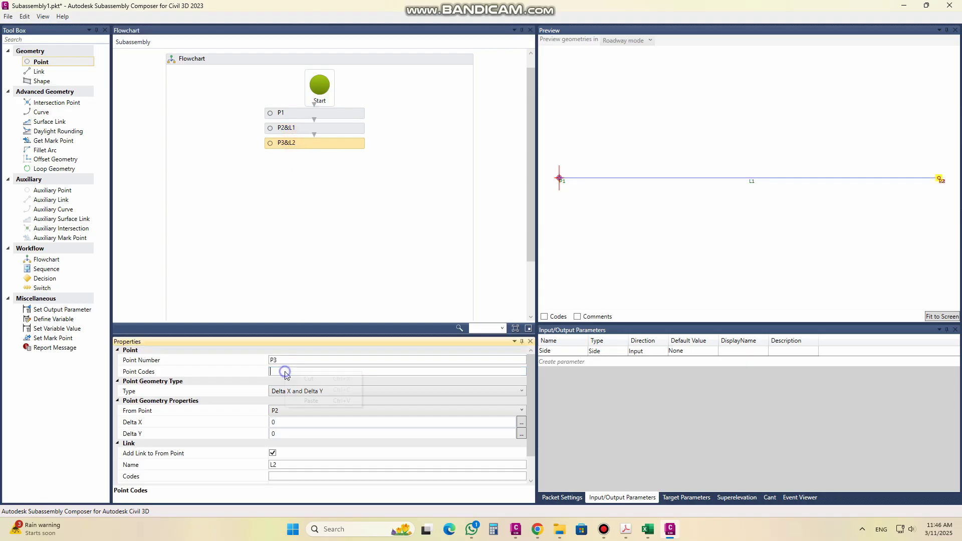
left_click(310, 400)
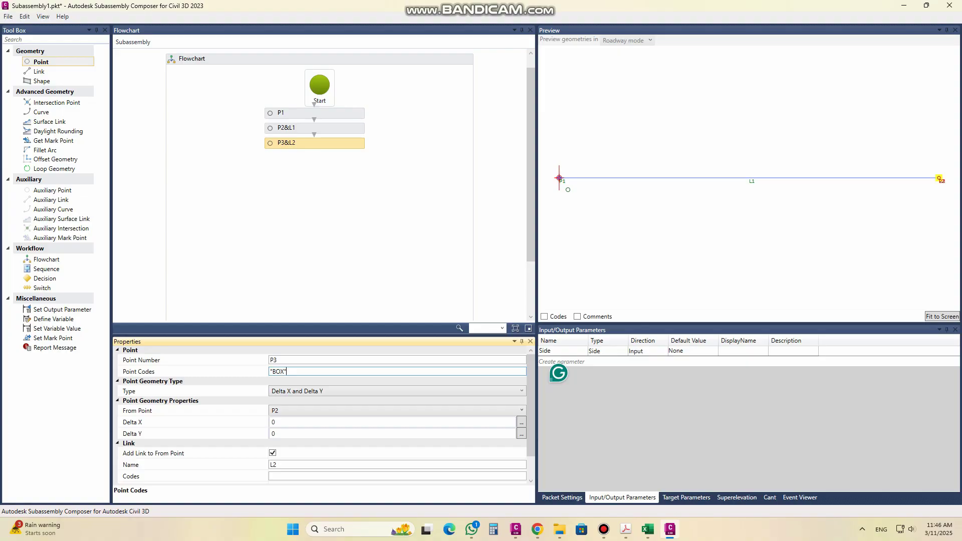
- Measure P3 from P1 with Delta X -2, then bring up the Civil 3D culvert drawing
left_click(290, 413)
left_click(288, 432)
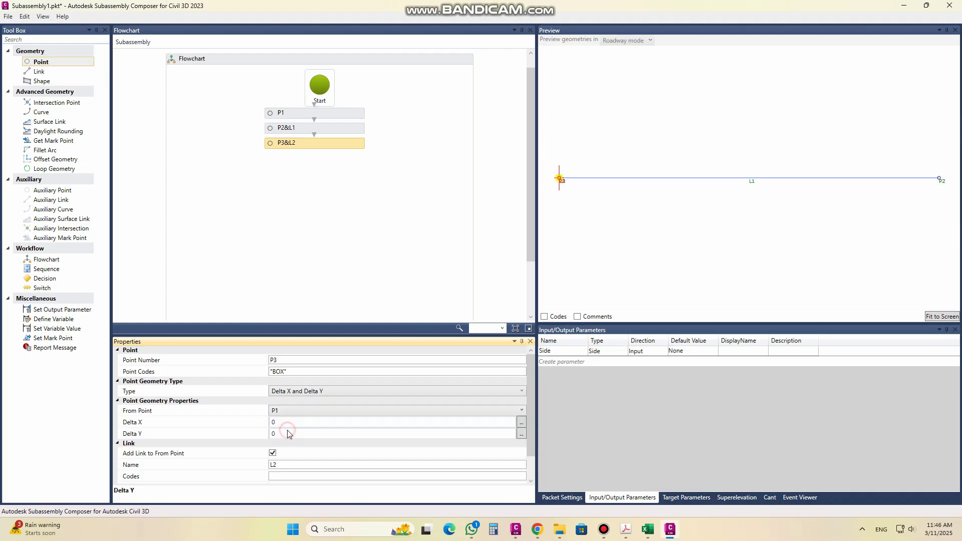
left_click(289, 423)
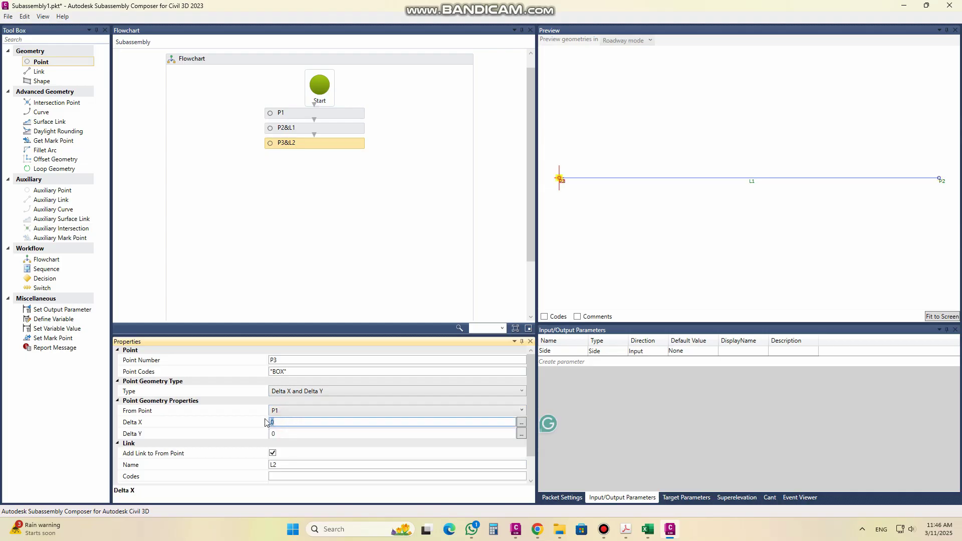
type("-2")
left_click(300, 434)
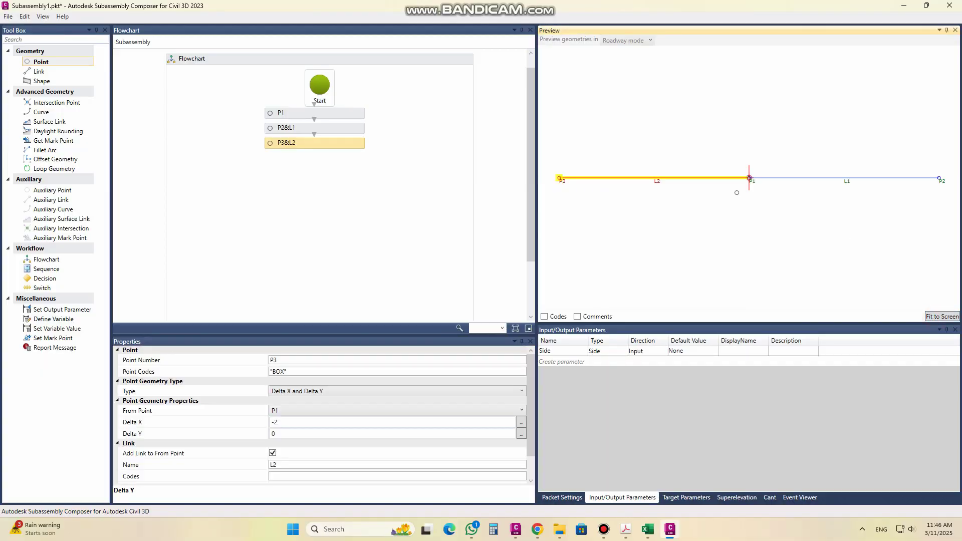
left_click(671, 529)
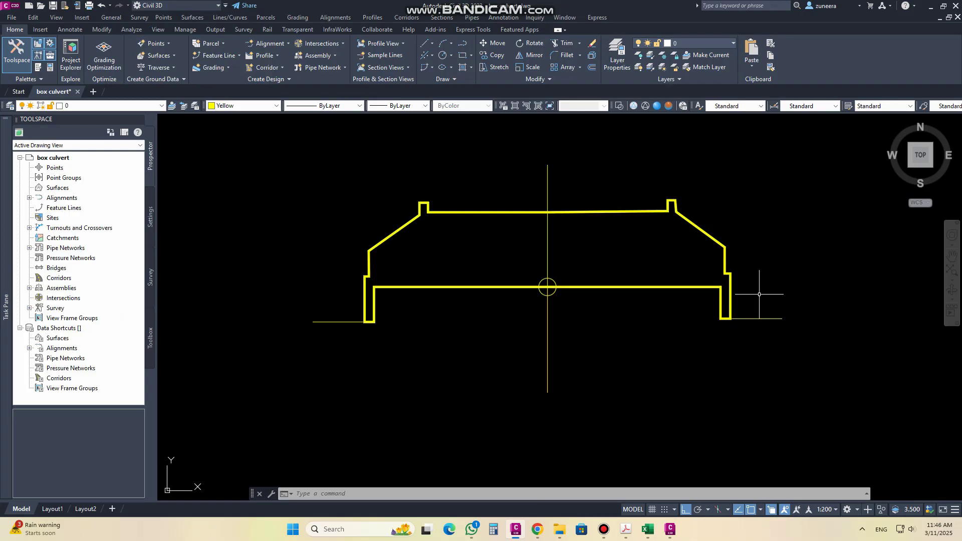
- Zoom in and out on the culvert's right side, then return to Subassembly Composer
scroll(740, 285, "up", 2)
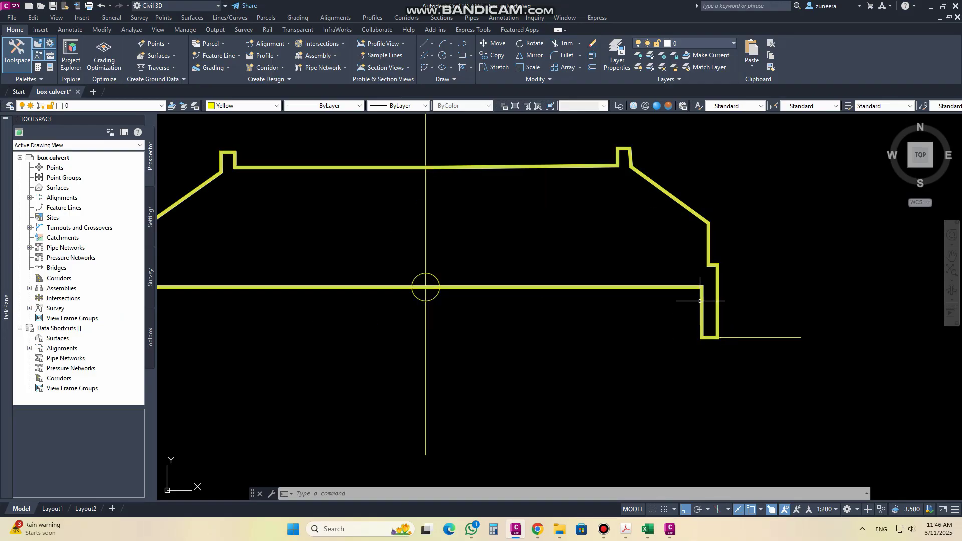
scroll(699, 321, "down", 2)
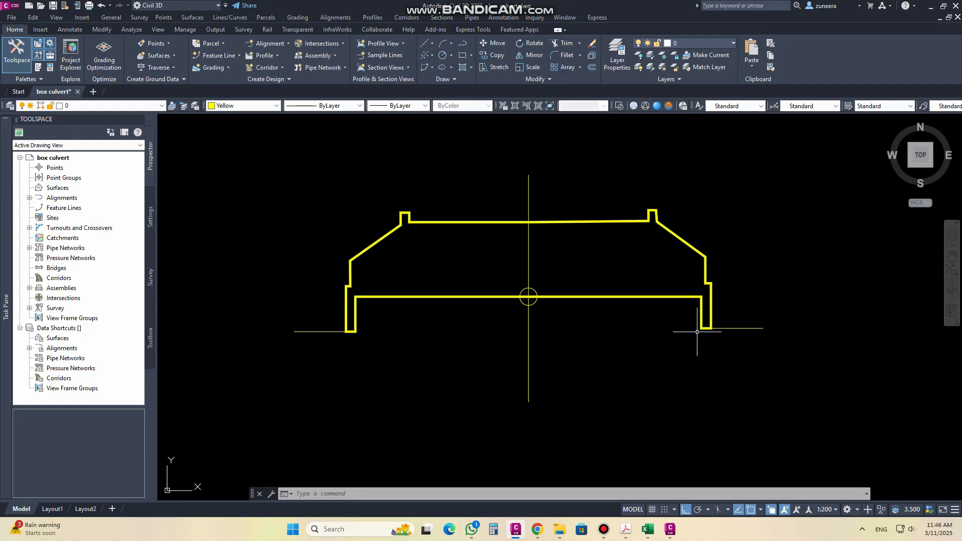
left_click(670, 529)
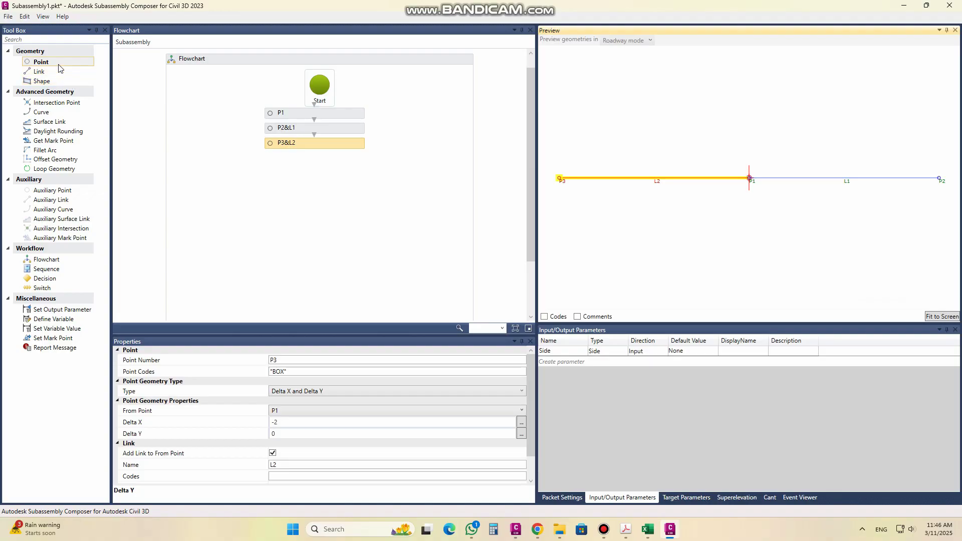
- Add P4 measured from P2, coded BOX, with Delta Y -0.5
left_click_drag(41, 62, 317, 165)
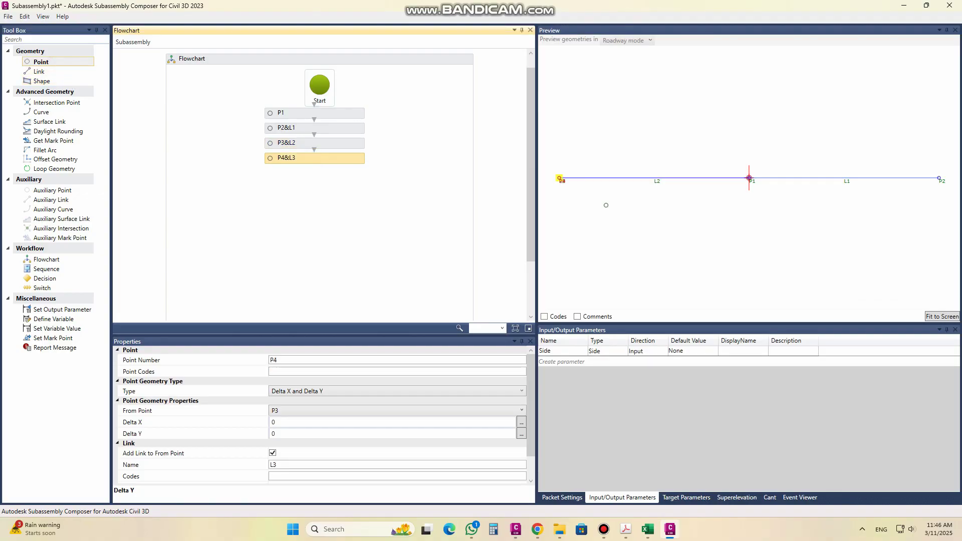
left_click(294, 411)
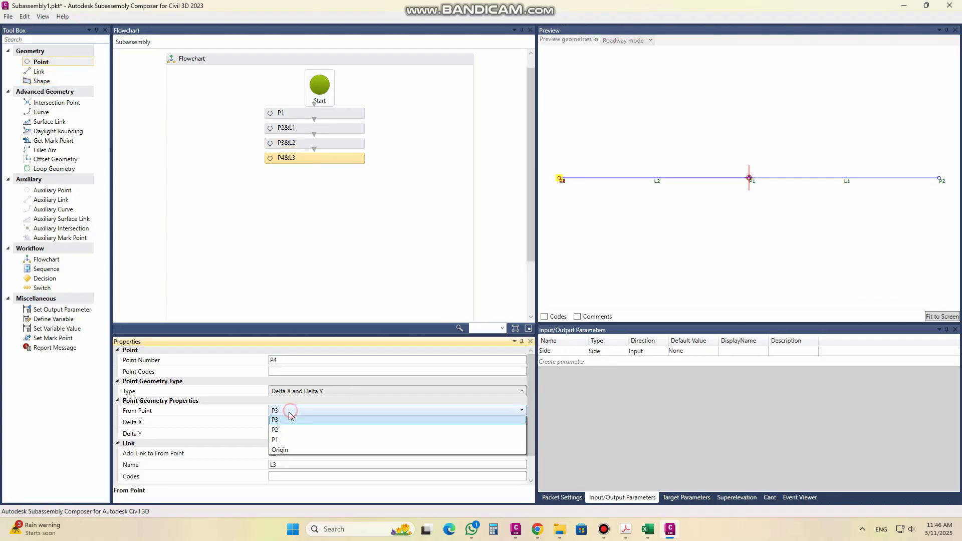
left_click(291, 432)
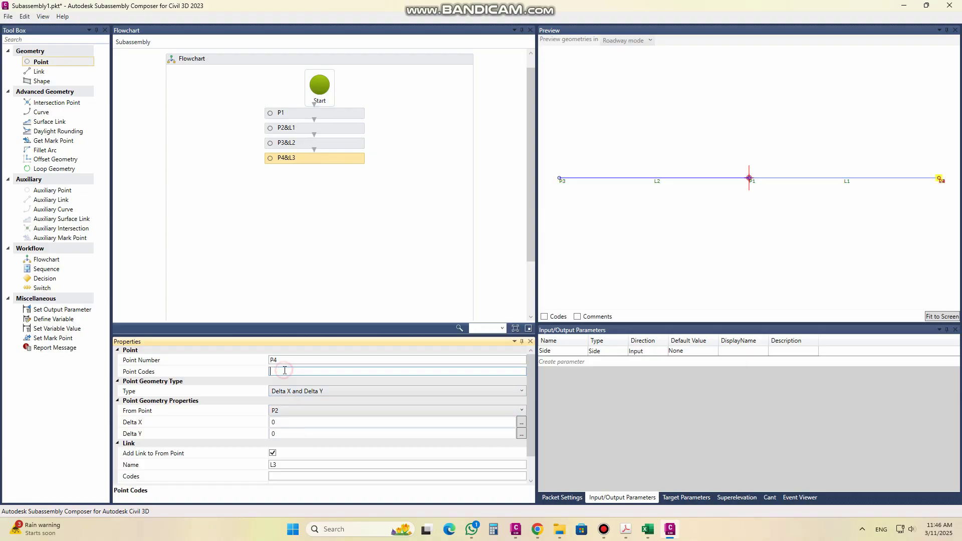
right_click(285, 372)
left_click(305, 398)
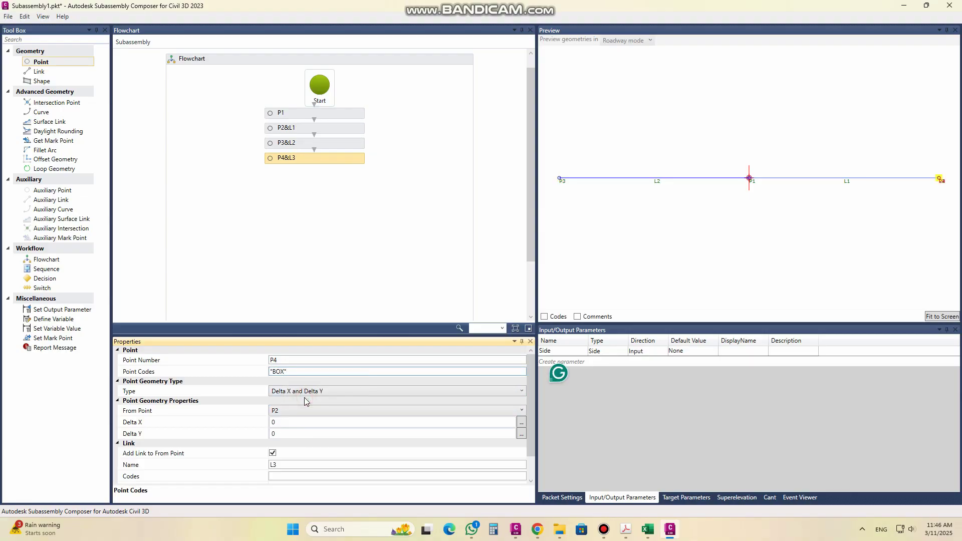
left_click(281, 433)
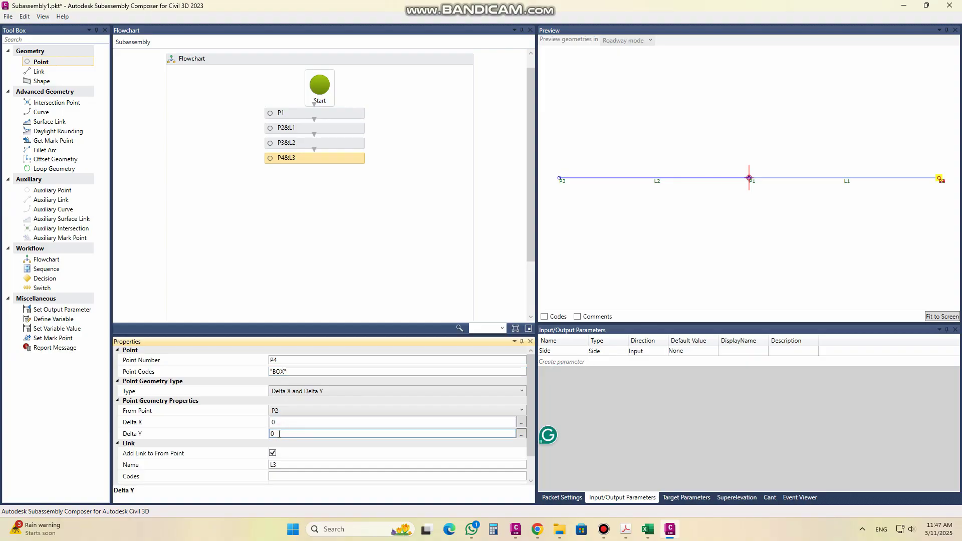
key("BackSpace")
type("-0.5")
left_click(301, 422)
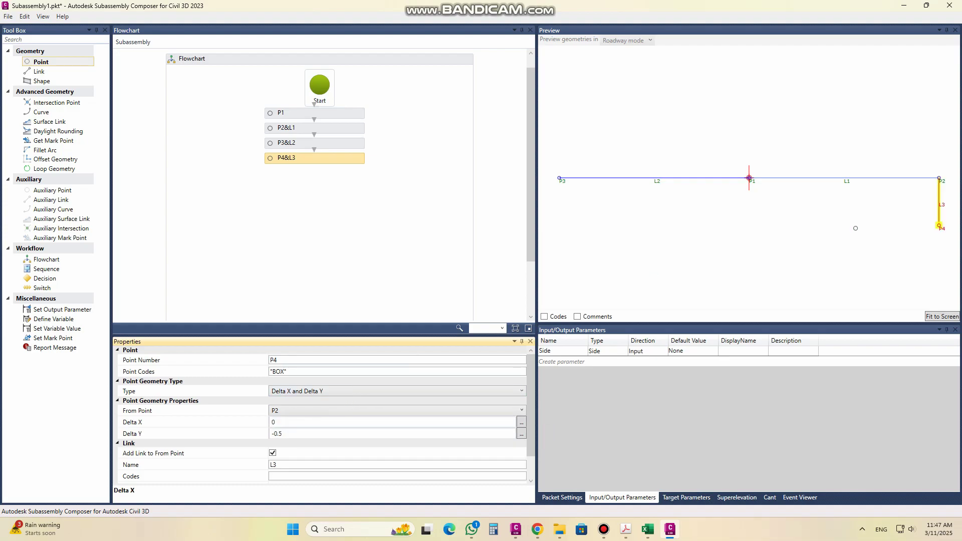
middle_click_drag(851, 232, 741, 224)
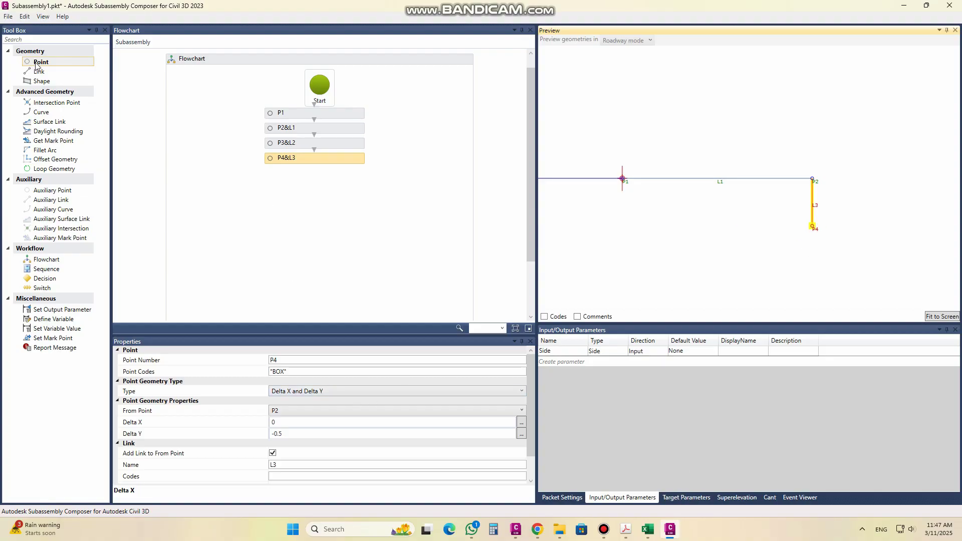
- Add P5 coded BOX at Delta X 0.1 from P4, then view the Civil 3D drawing
left_click_drag(36, 65, 317, 176)
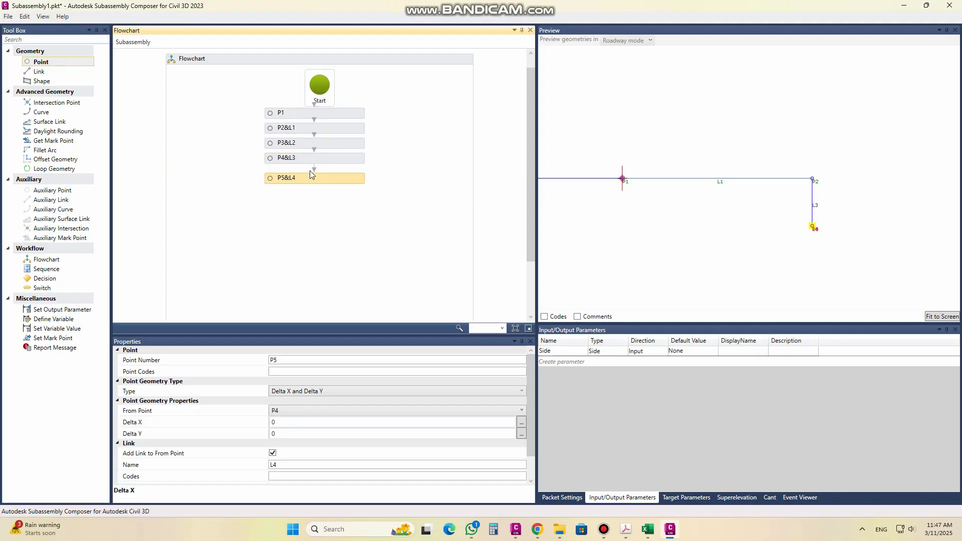
left_click(286, 373)
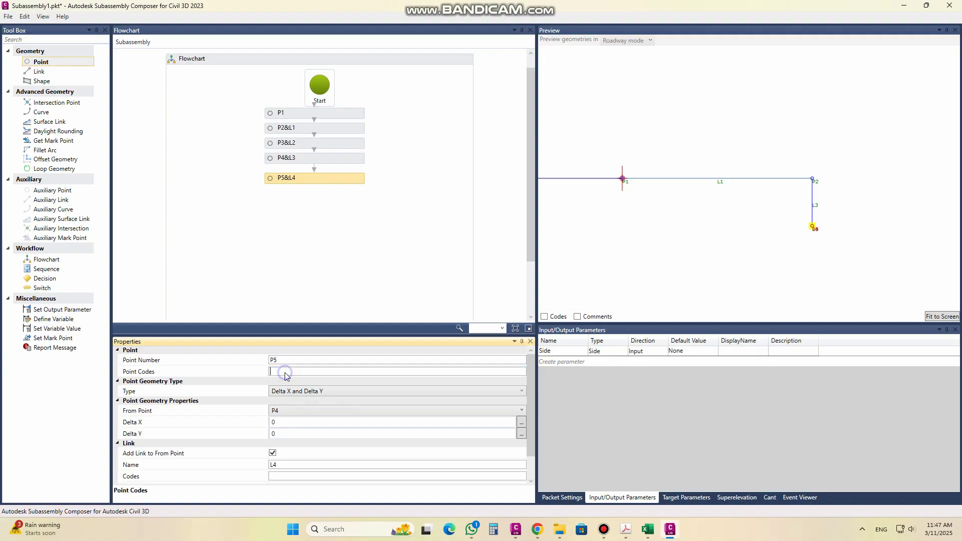
right_click(286, 373)
left_click(326, 401)
left_click(287, 426)
left_click(286, 423)
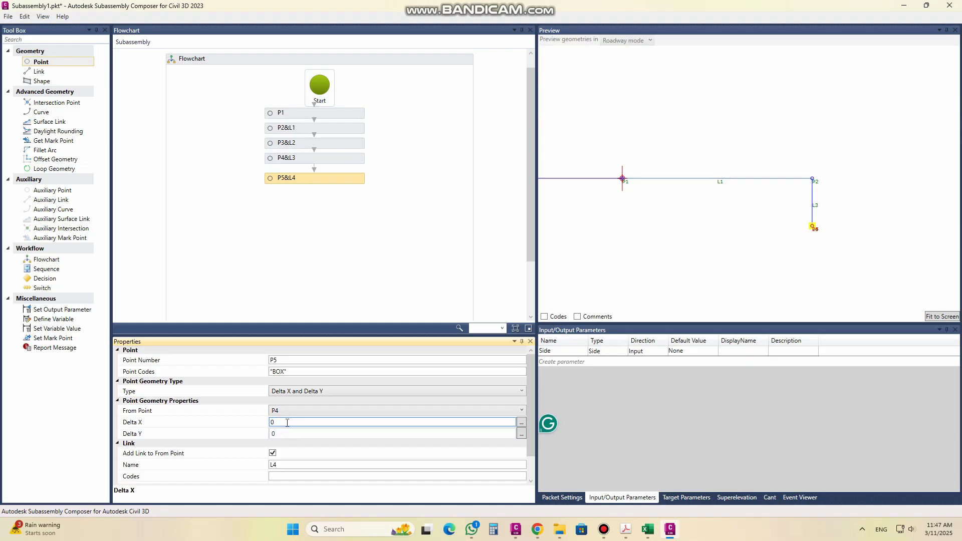
type(".1")
left_click(289, 438)
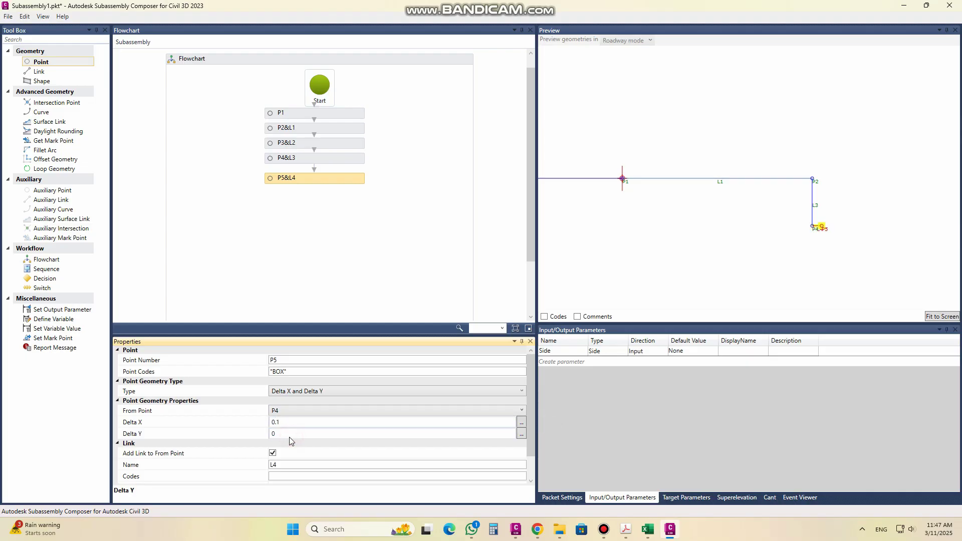
scroll(882, 243, "up", 2)
scroll(836, 174, "up", 2)
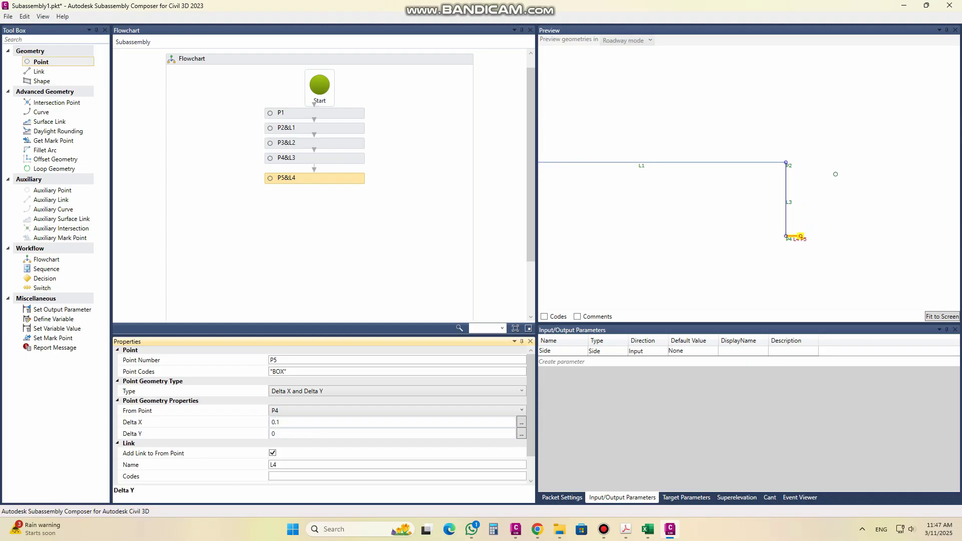
left_click(670, 529)
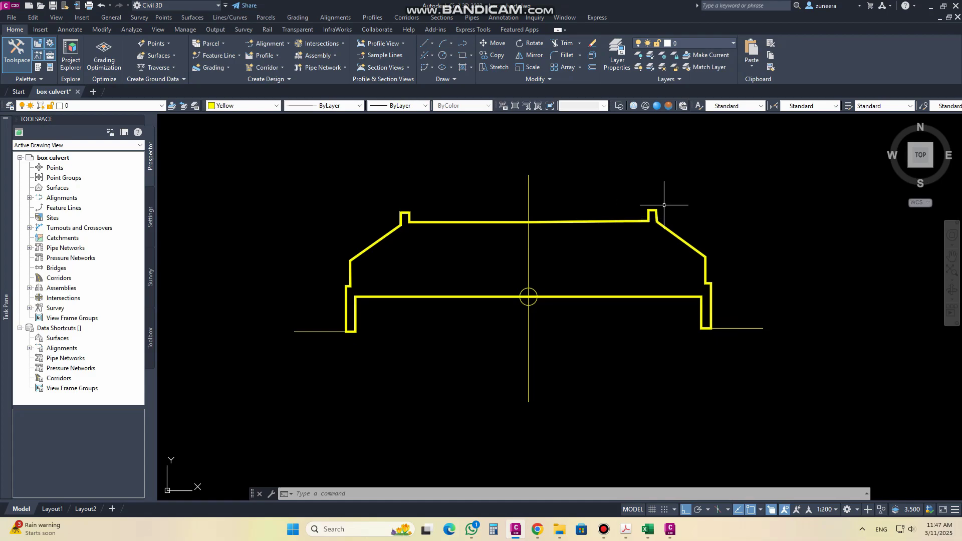
- Zoom and pan to the notch on the culvert's right wall, then return to Subassembly Composer
scroll(722, 278, "up", 3)
scroll(692, 270, "up", 2)
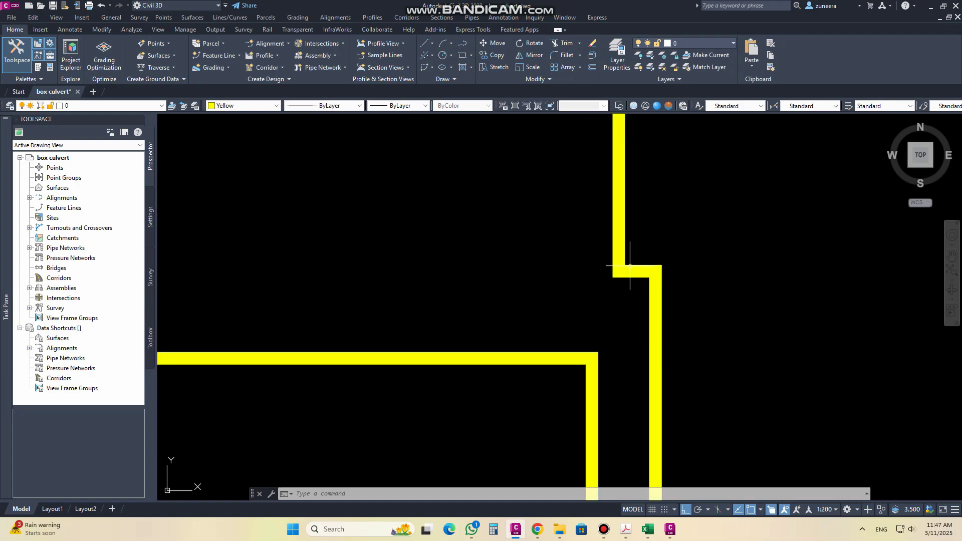
scroll(647, 280, "down", 2)
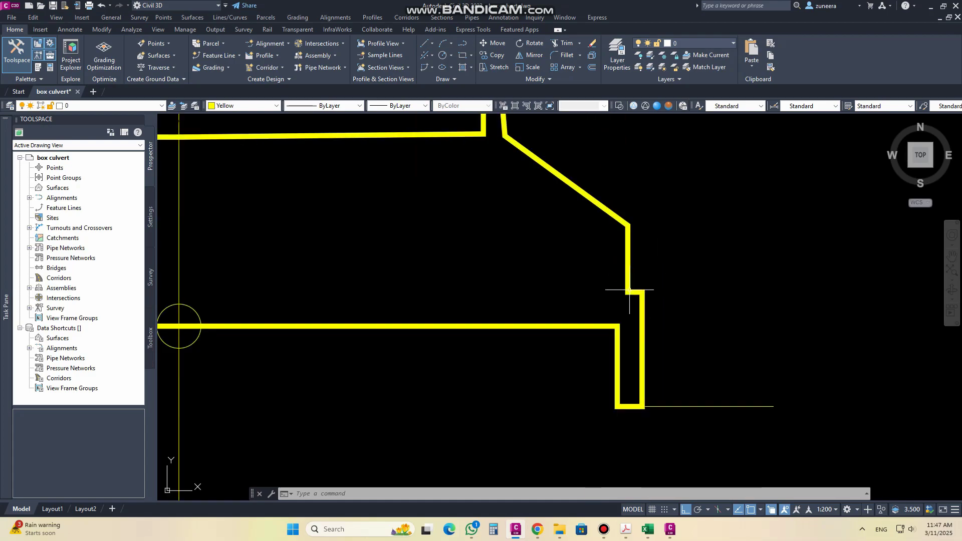
middle_click_drag(667, 365, 668, 386)
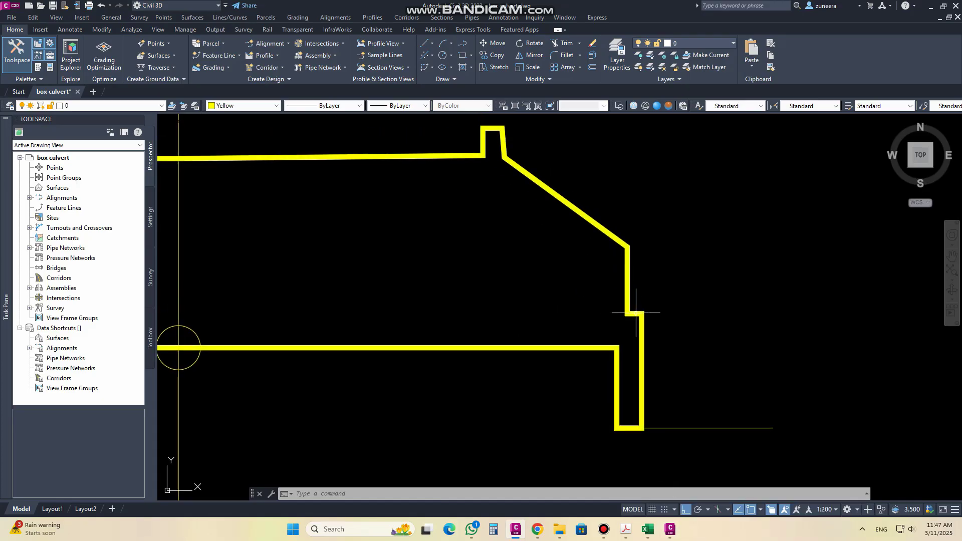
left_click(670, 529)
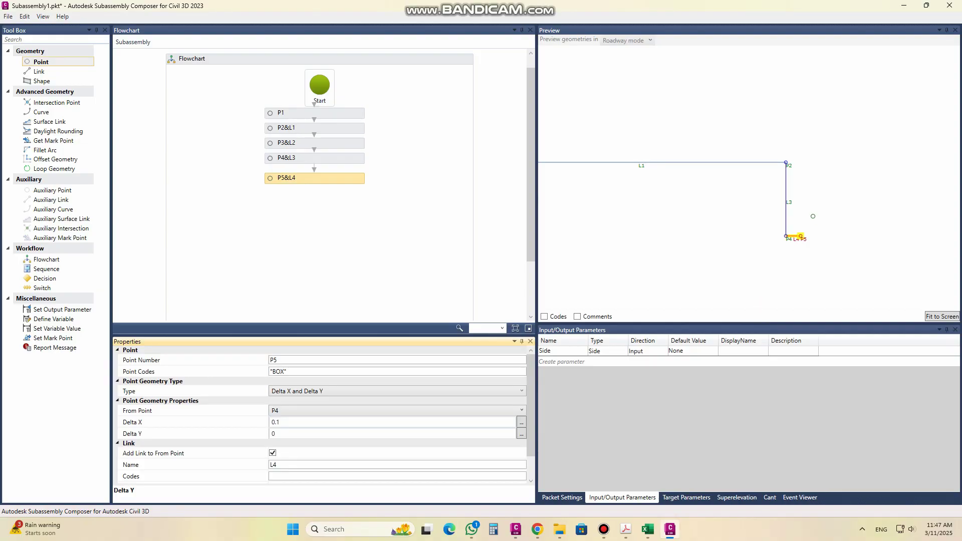
left_click(672, 531)
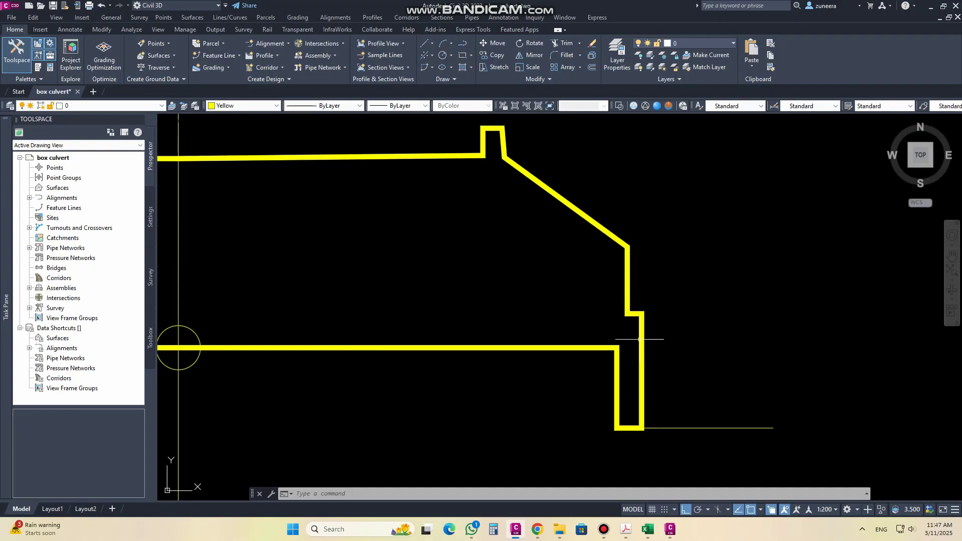
left_click(670, 529)
mouse_move(315, 178)
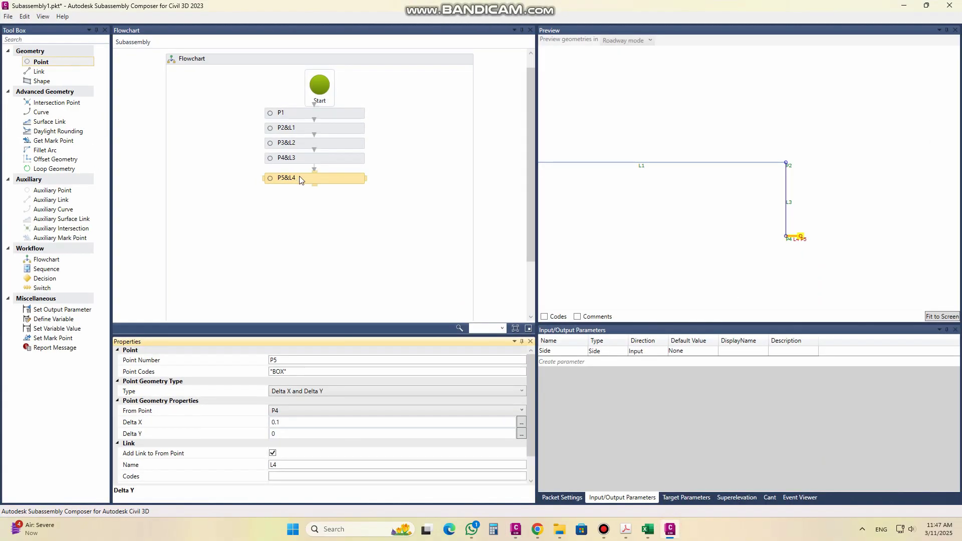
- Add P6 after P5, coded BOX, with Delta Y 0.9
left_click(327, 181)
left_click_drag(58, 62, 321, 202)
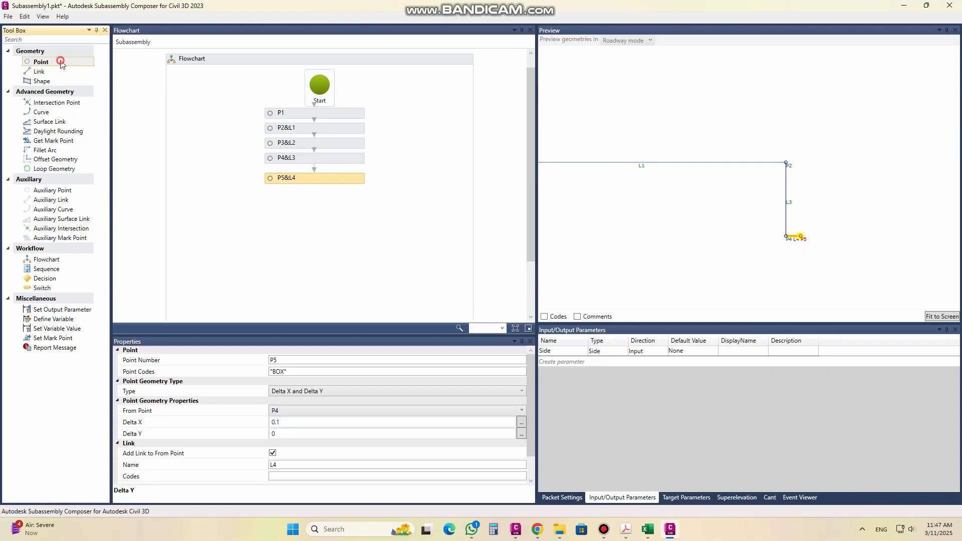
left_click(283, 373)
right_click(303, 375)
left_click(327, 405)
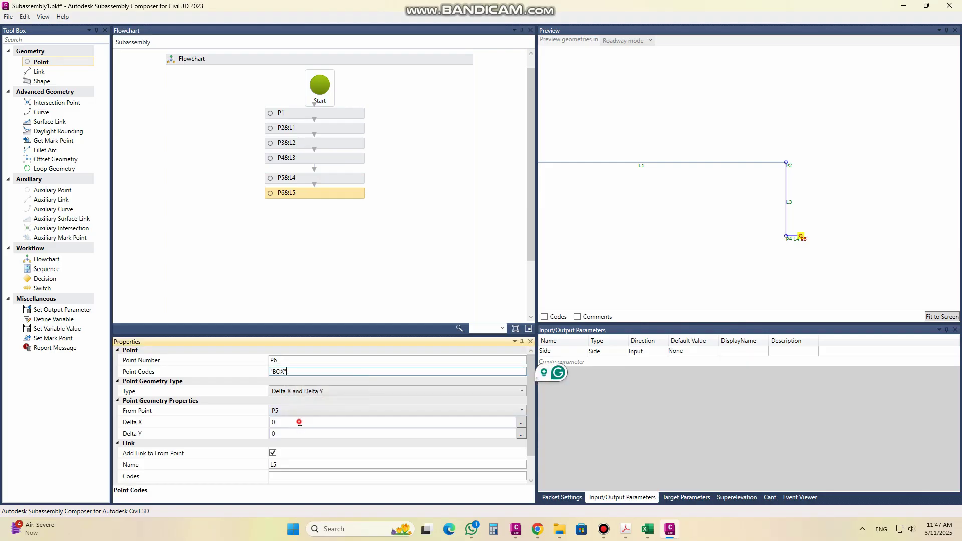
left_click(300, 423)
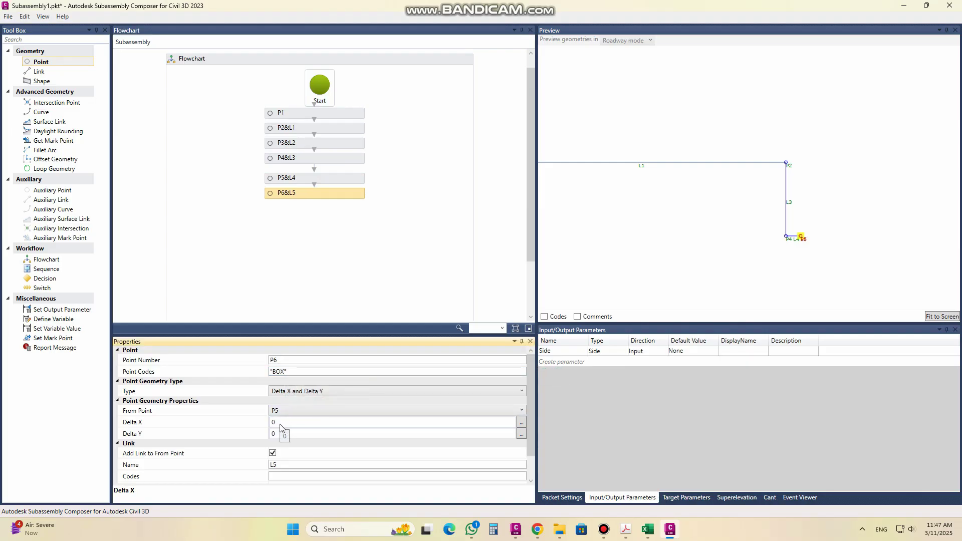
left_click(285, 434)
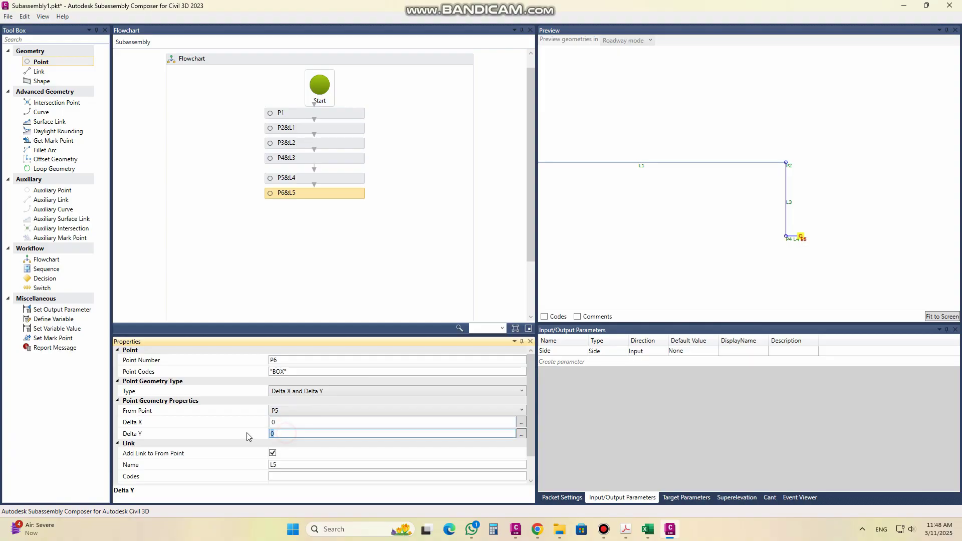
key("BackSpace")
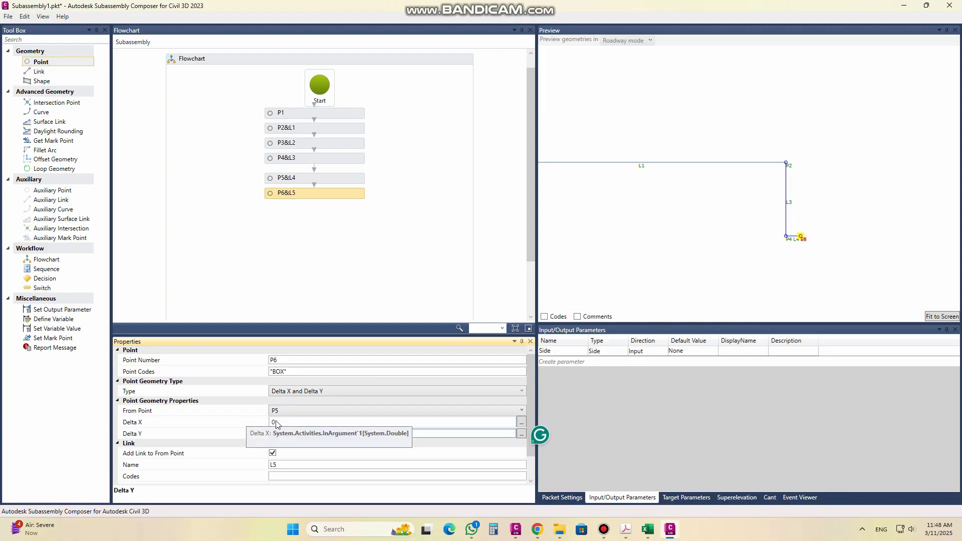
left_click(285, 421)
scroll(800, 255, "down", 2)
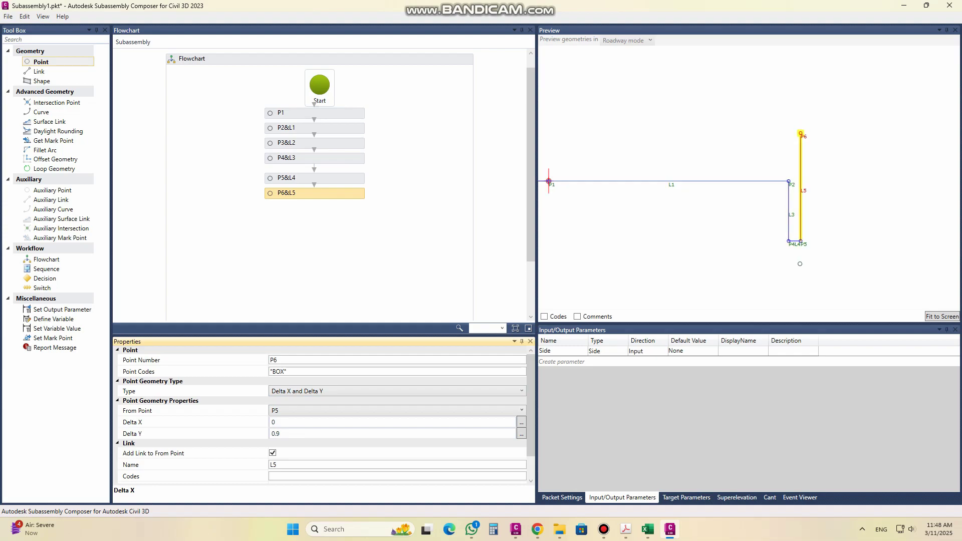
- Check the culvert drawing, then add a P7&L6 point step below P6&L5
left_click(670, 529)
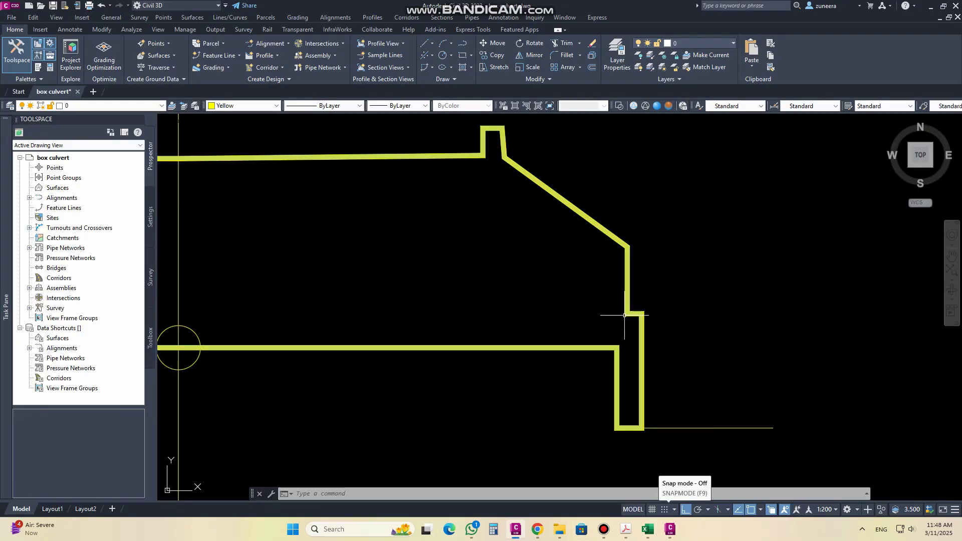
left_click(670, 530)
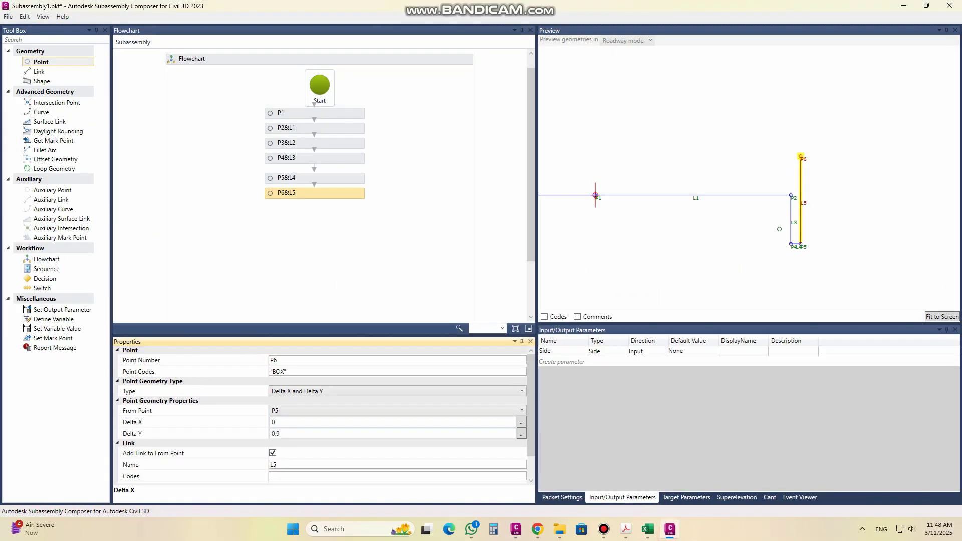
left_click(67, 63)
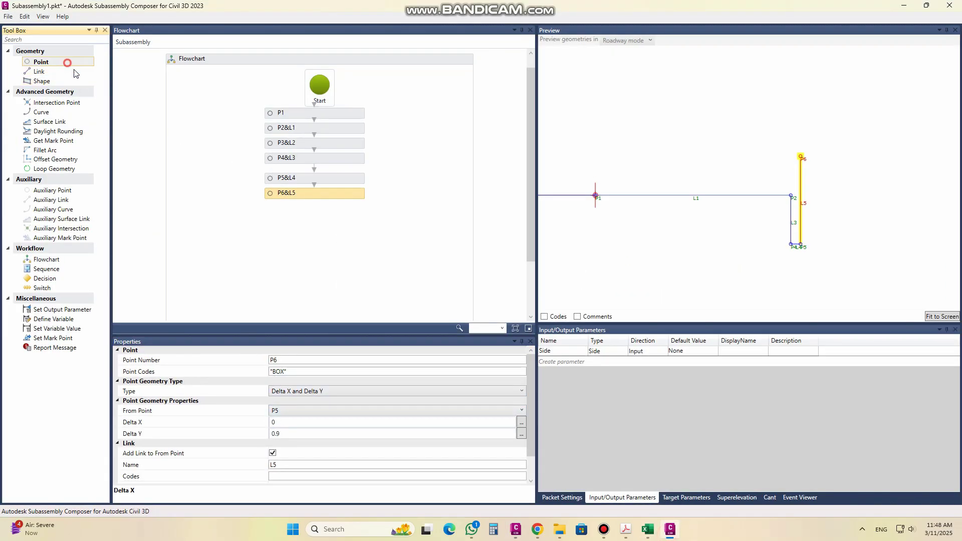
left_click_drag(75, 73, 316, 216)
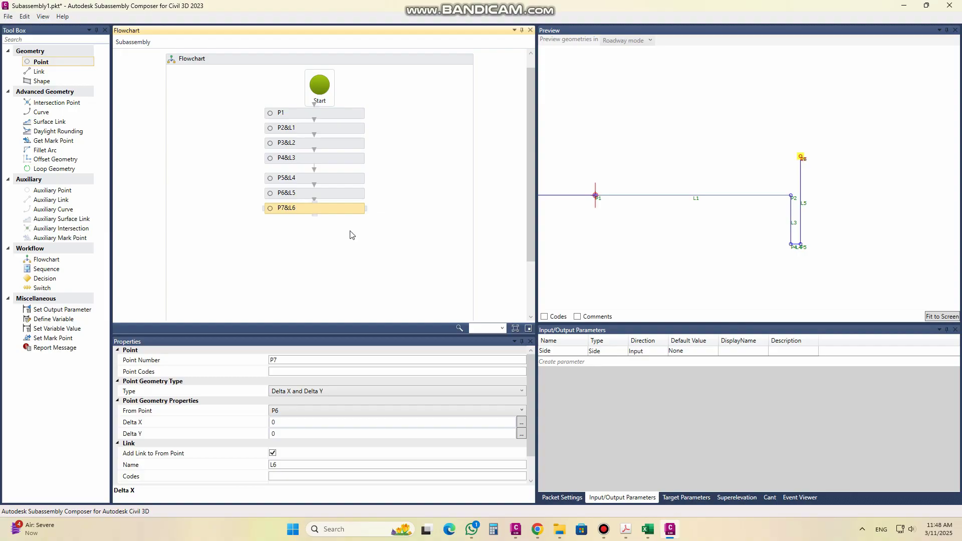
- Paste BOX as P7's code and correct its Delta X to -0.1 from P6
right_click(312, 374)
left_click(337, 404)
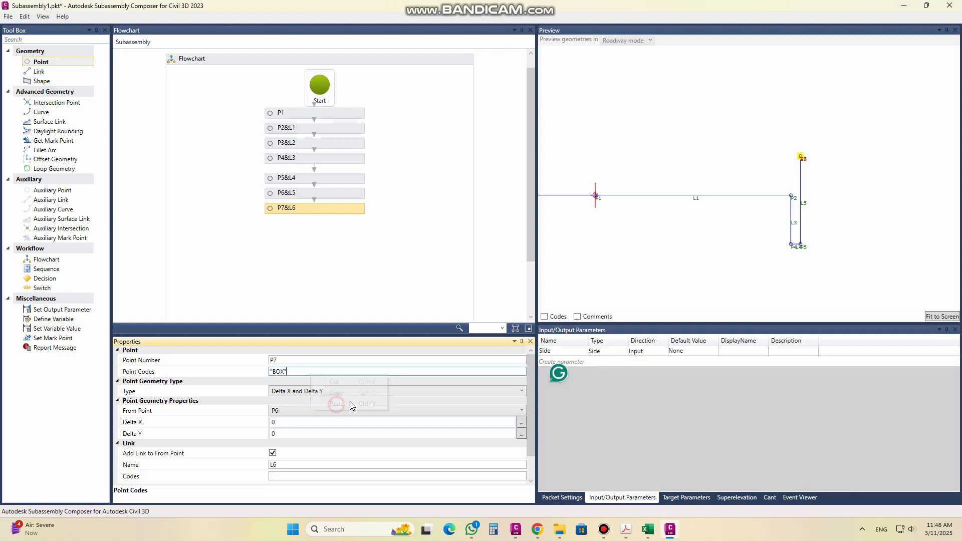
left_click(282, 423)
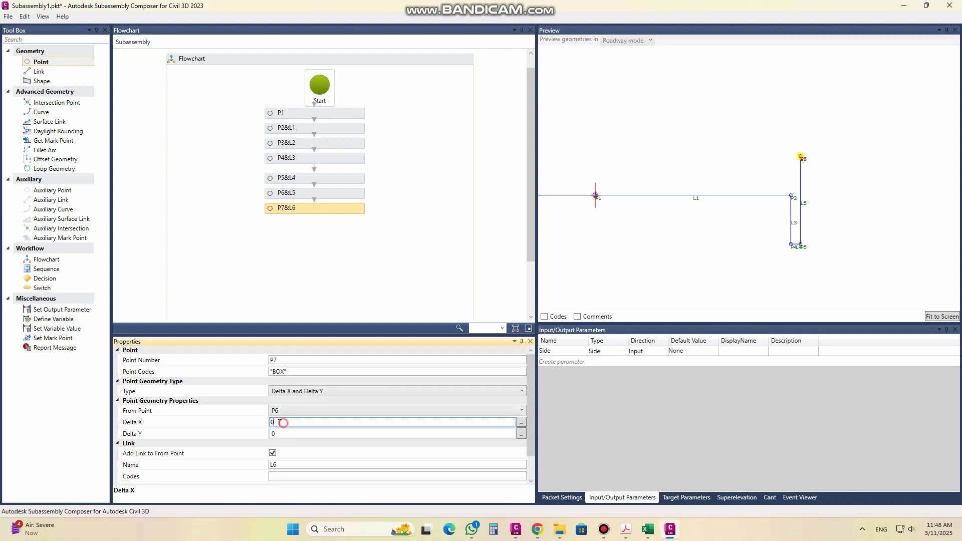
key("ctrl+a")
type("-")
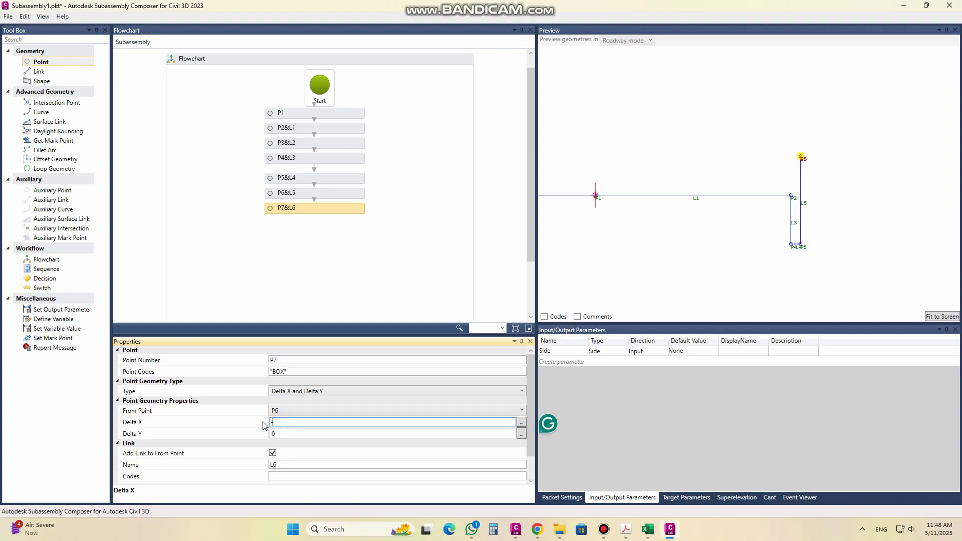
type("0.2")
left_click(315, 434)
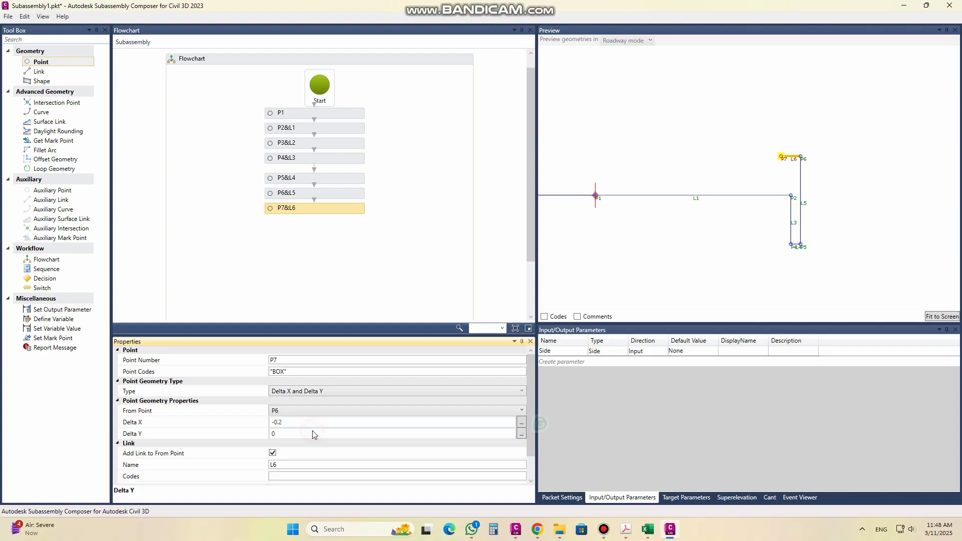
left_click(287, 421)
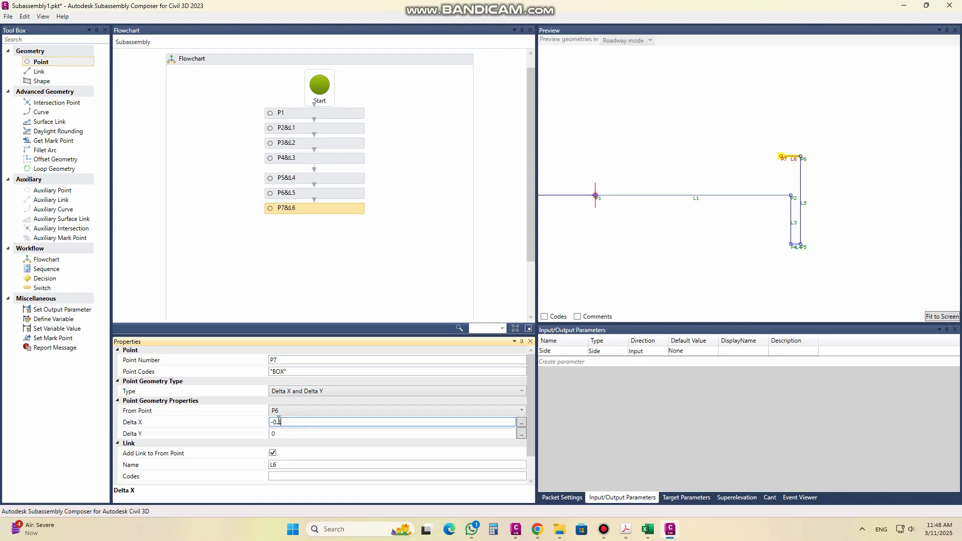
double_click(287, 422)
type("1")
left_click(309, 434)
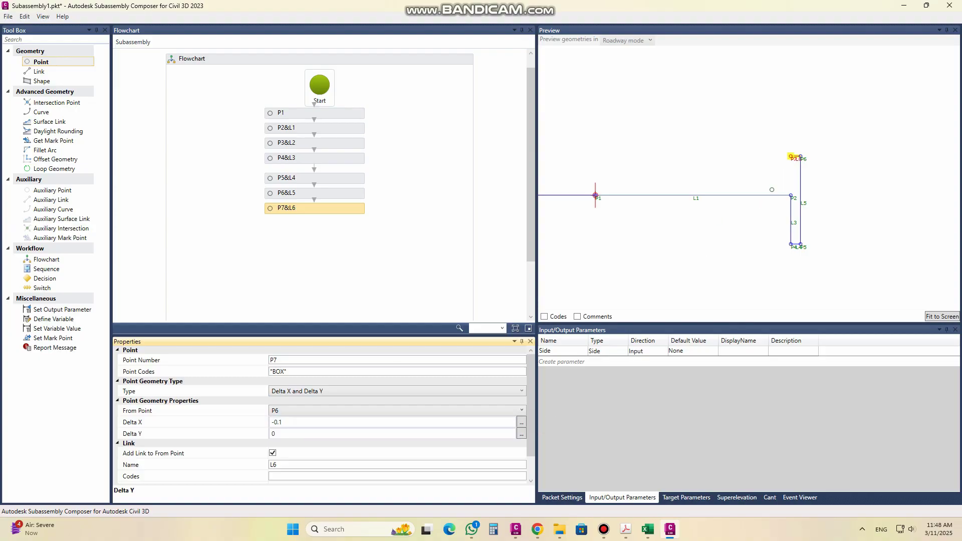
- Zoom the preview and compare it against the Civil 3D culvert drawing
scroll(802, 177, "up", 2)
scroll(803, 170, "up", 1)
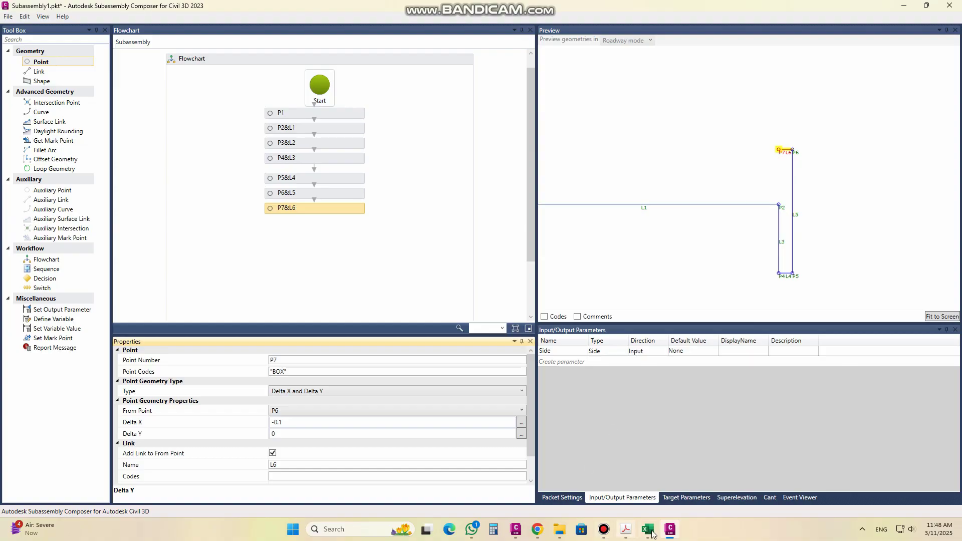
left_click(671, 537)
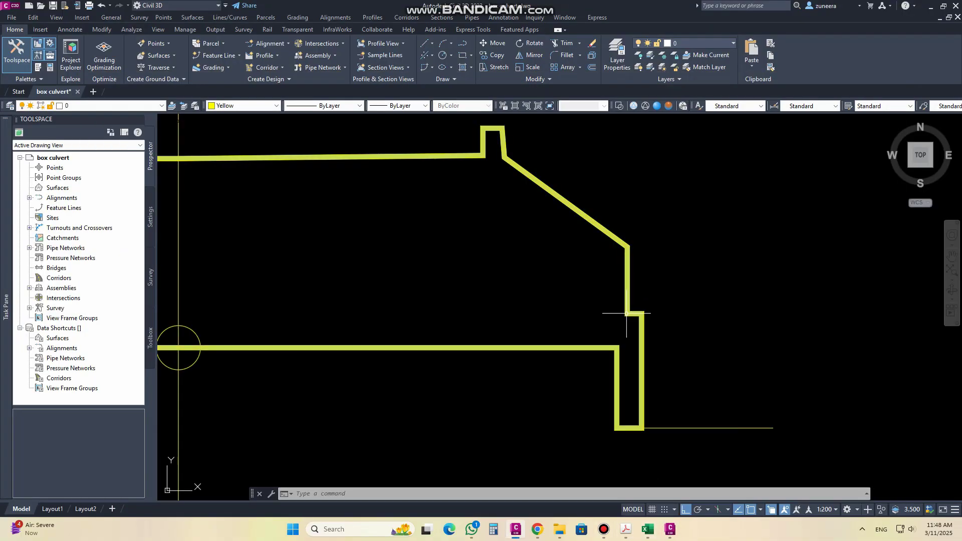
left_click(671, 530)
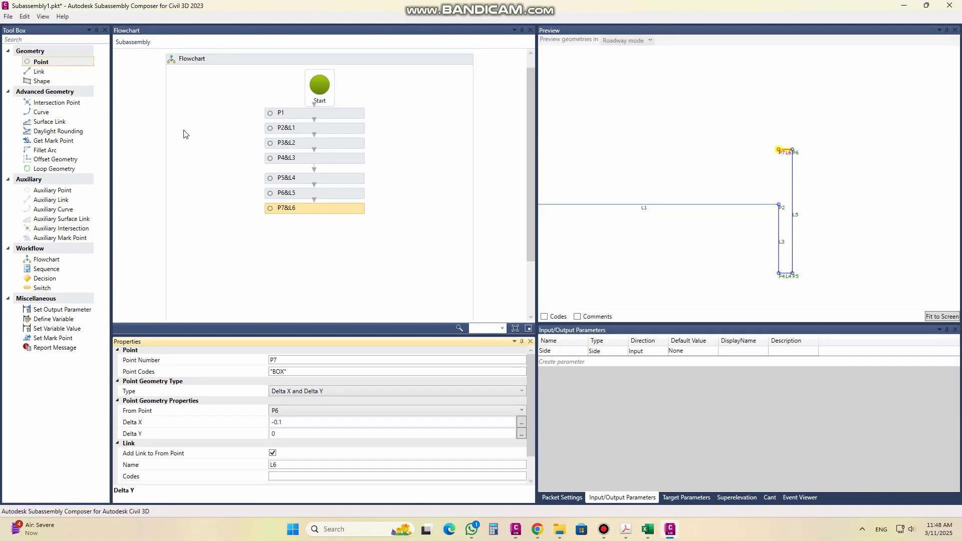
- Add P8 coded BOX with Delta X 0 and Delta Y 0.25 above P7
left_click_drag(35, 66, 310, 230)
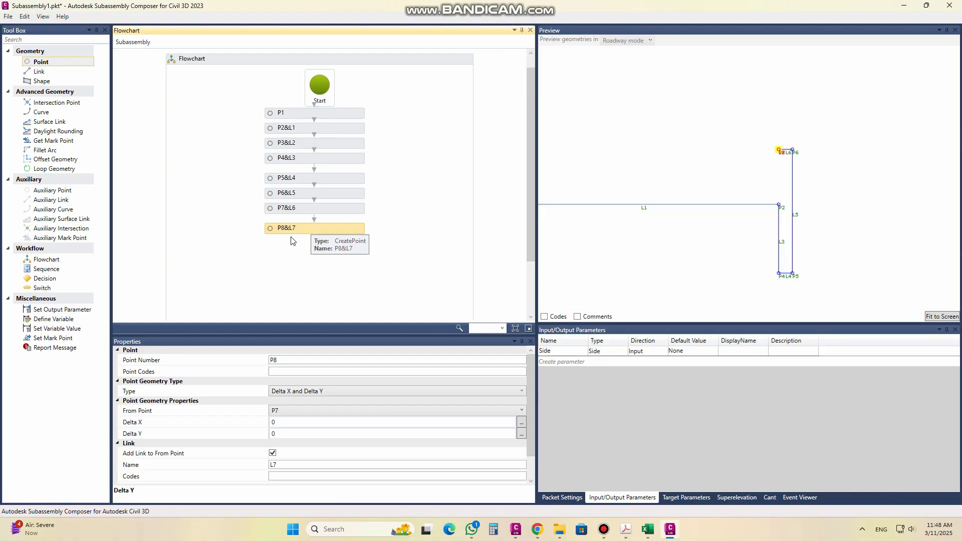
left_click(292, 371)
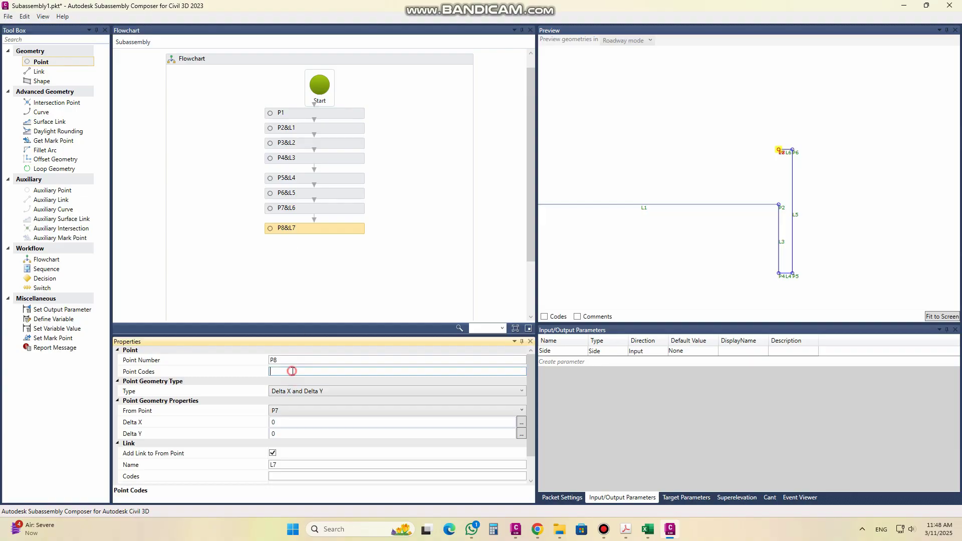
type("\"BOX\"")
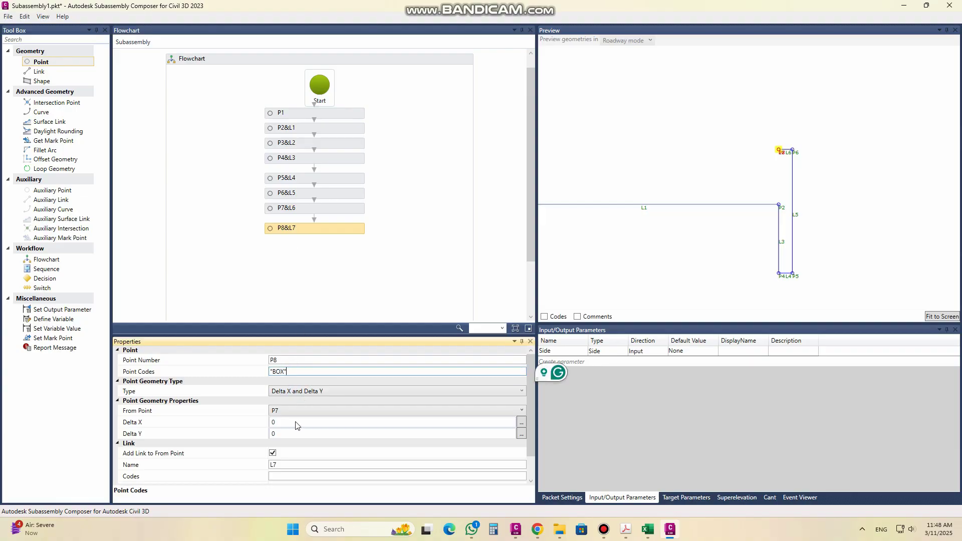
left_click(295, 424)
left_click(280, 424)
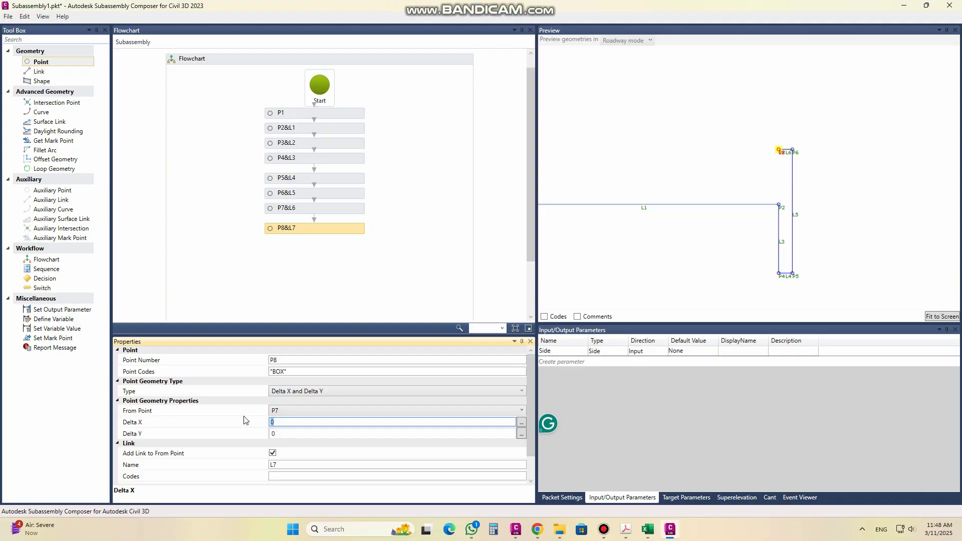
key("Tab")
type("0.5")
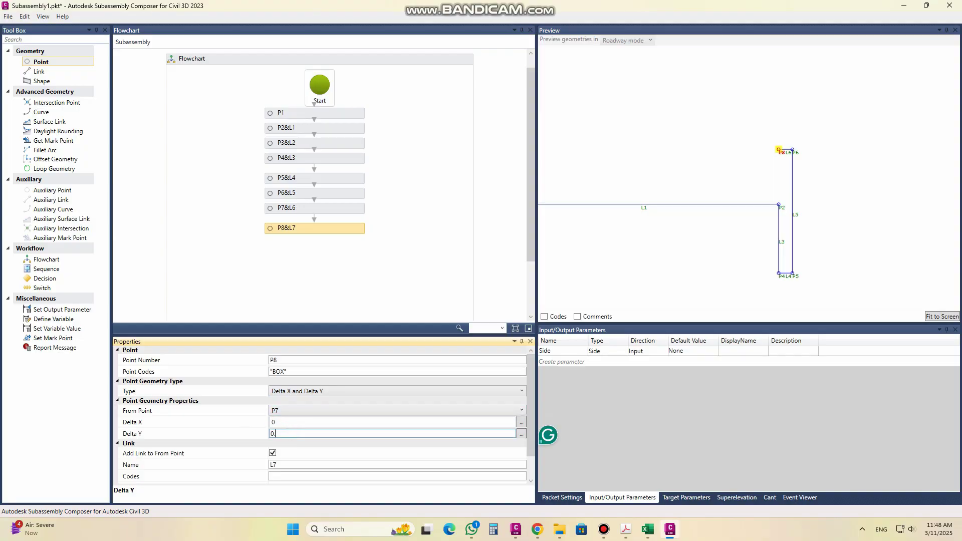
left_click(308, 423)
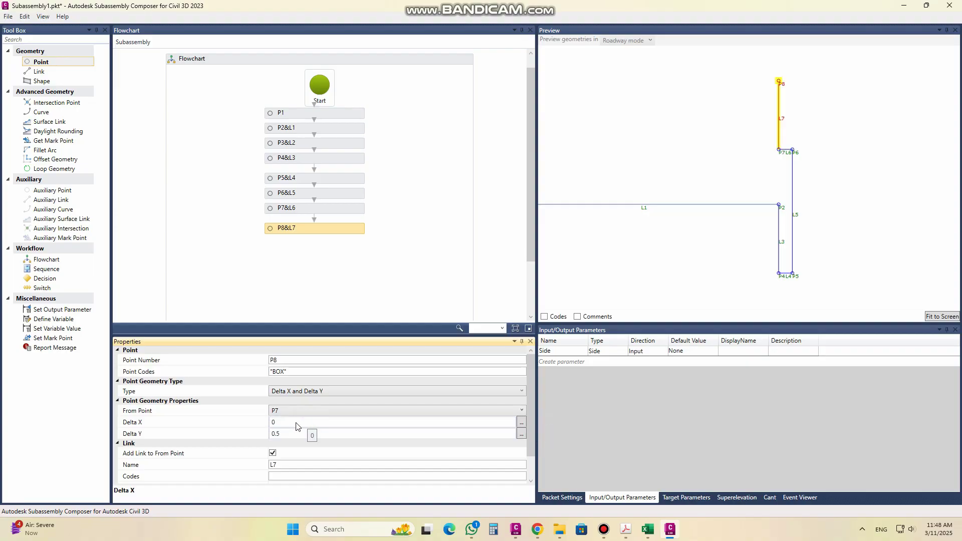
left_click(284, 434)
double_click(284, 434)
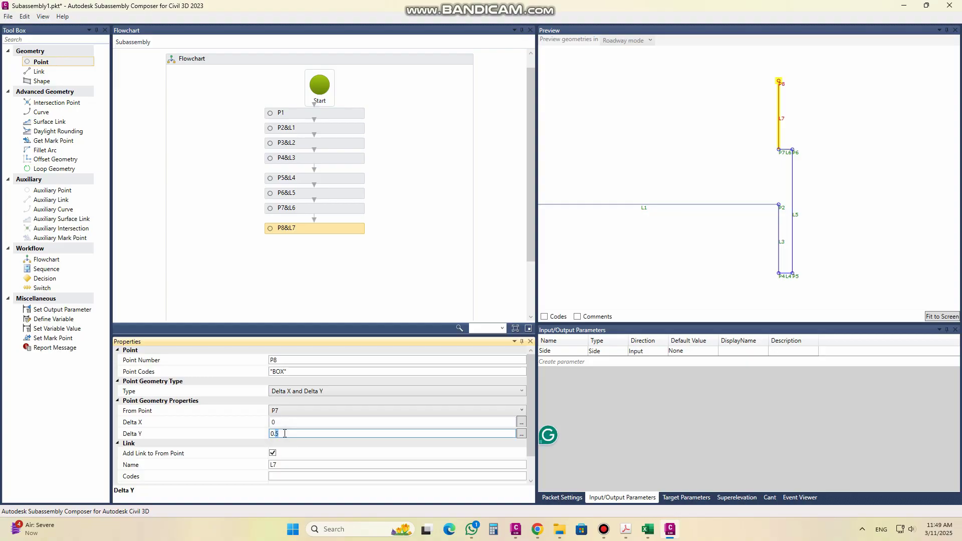
type("25")
left_click(308, 416)
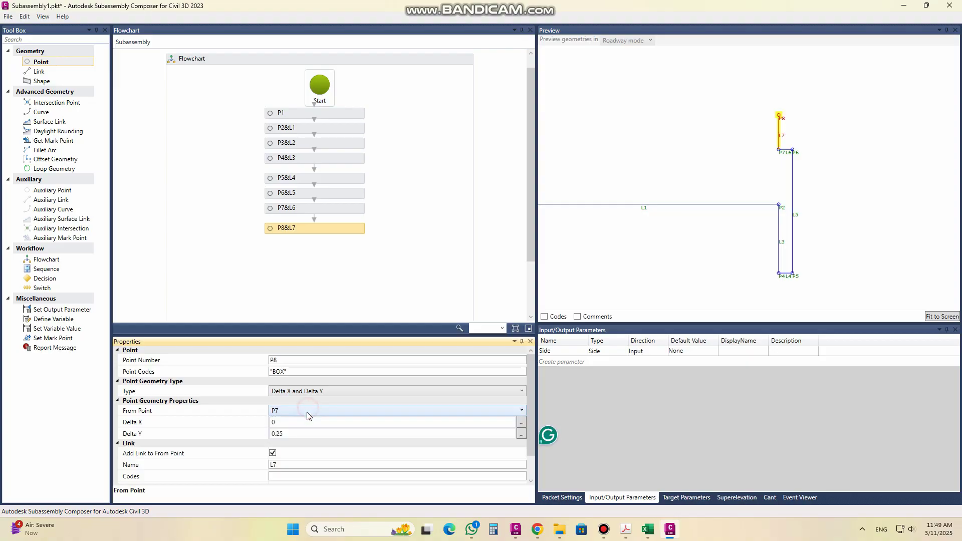
left_click(299, 422)
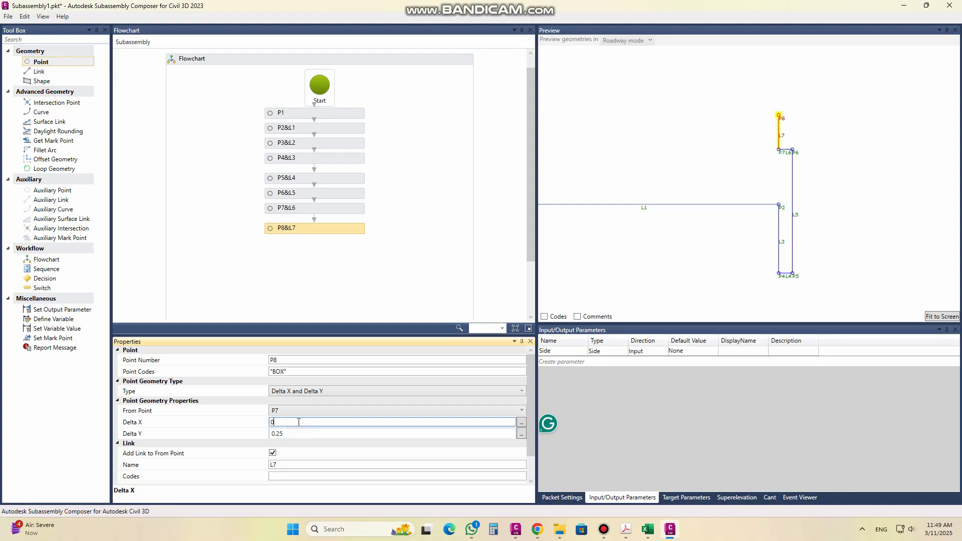
- Check the culvert drawing, then add a P9&L8 point step below P8&L7
left_click(672, 534)
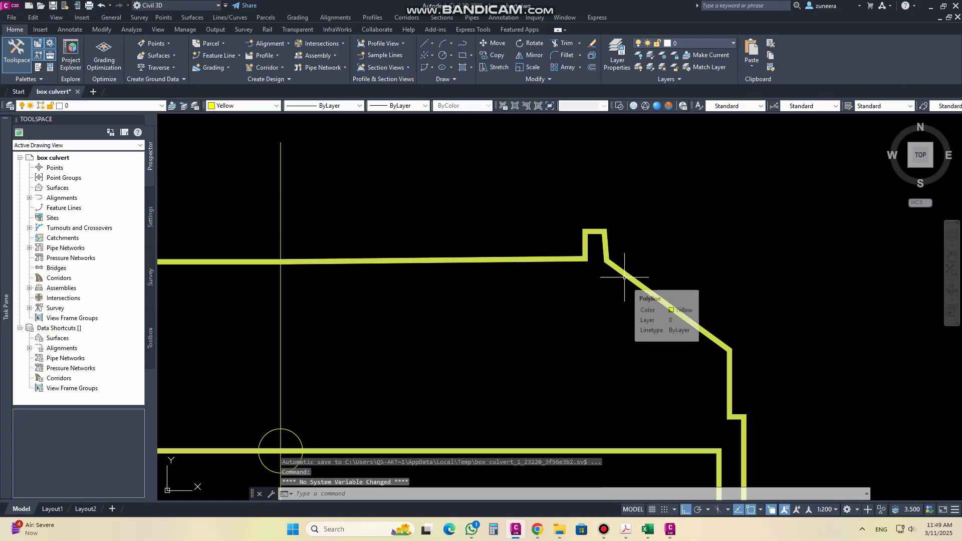
left_click(671, 530)
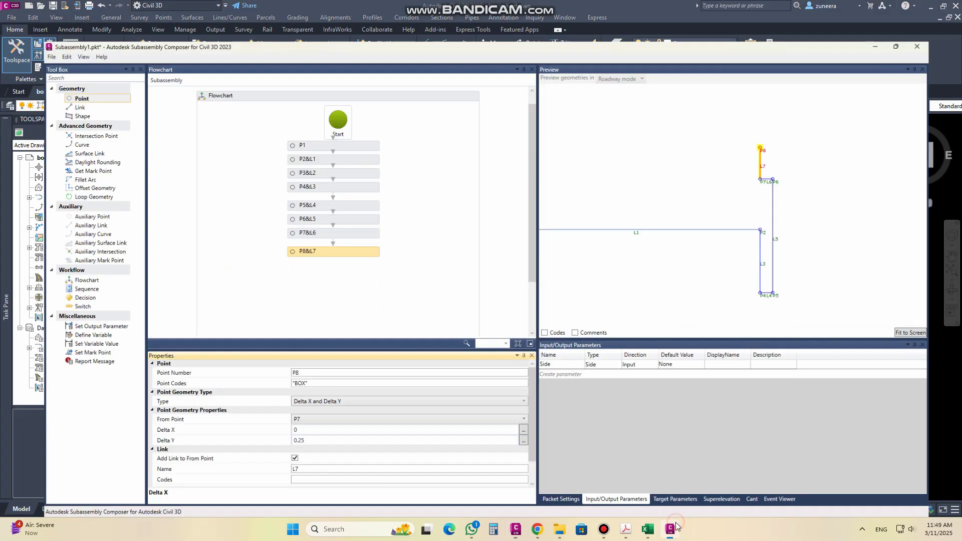
left_click_drag(52, 67, 316, 254)
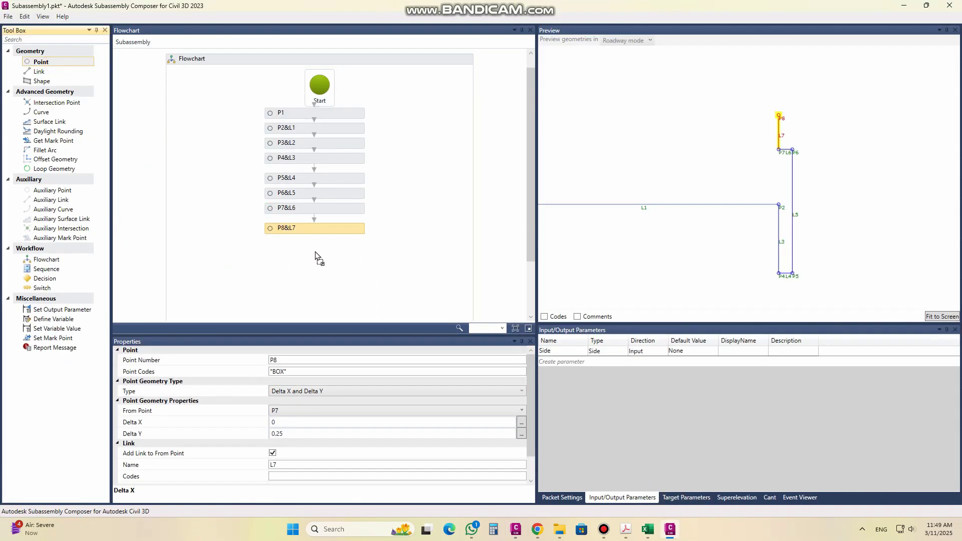
mouse_move(316, 249)
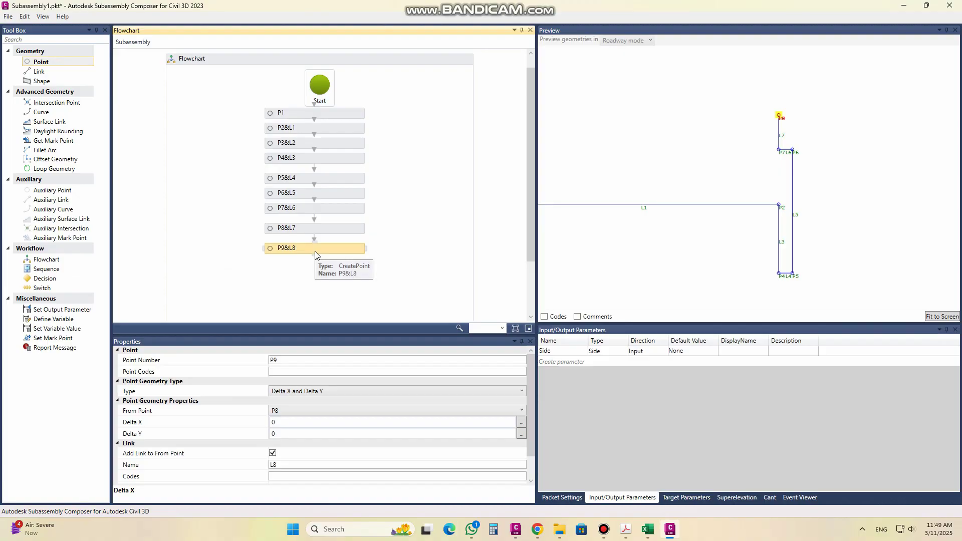
- Switch P9 to Angle and Delta X geometry from P8, with no reference point
left_click(303, 372)
type("\"BOX\"")
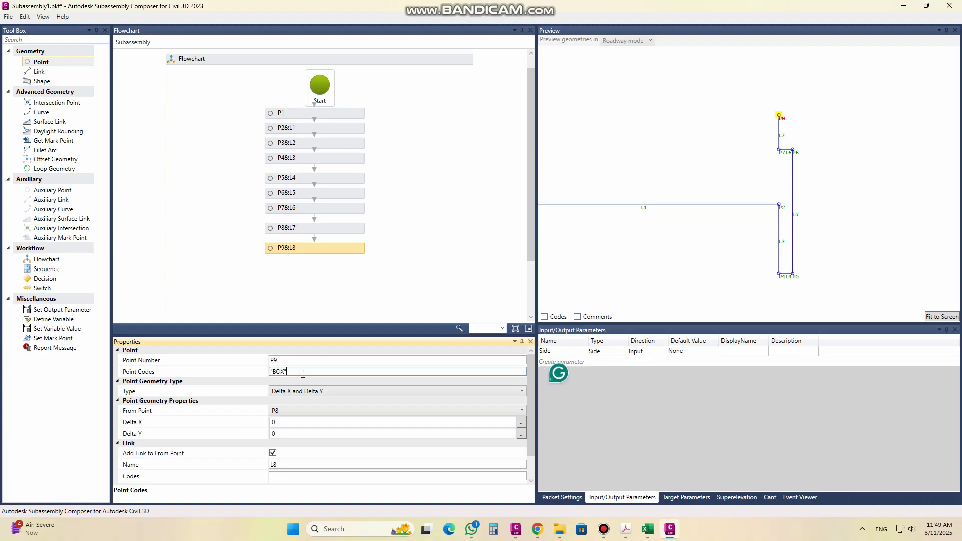
left_click(294, 422)
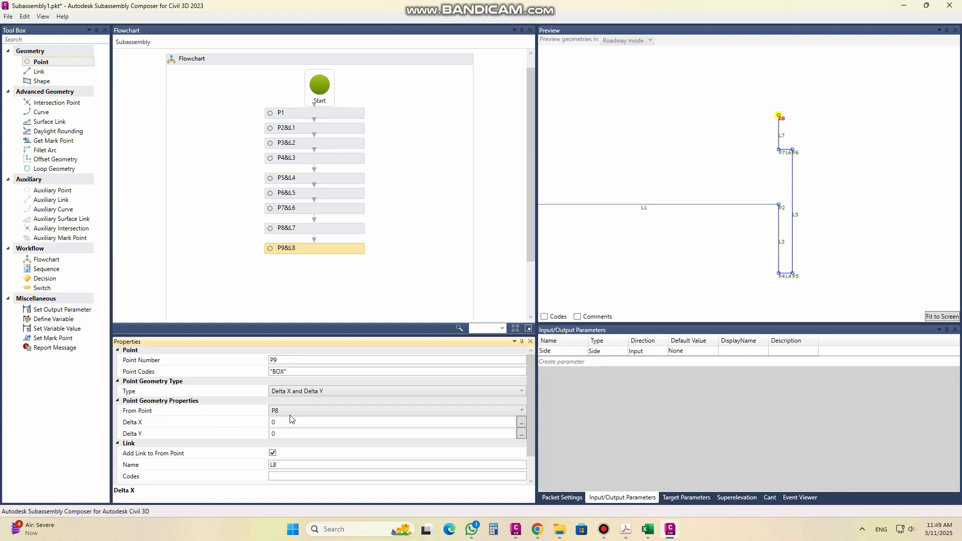
left_click(296, 392)
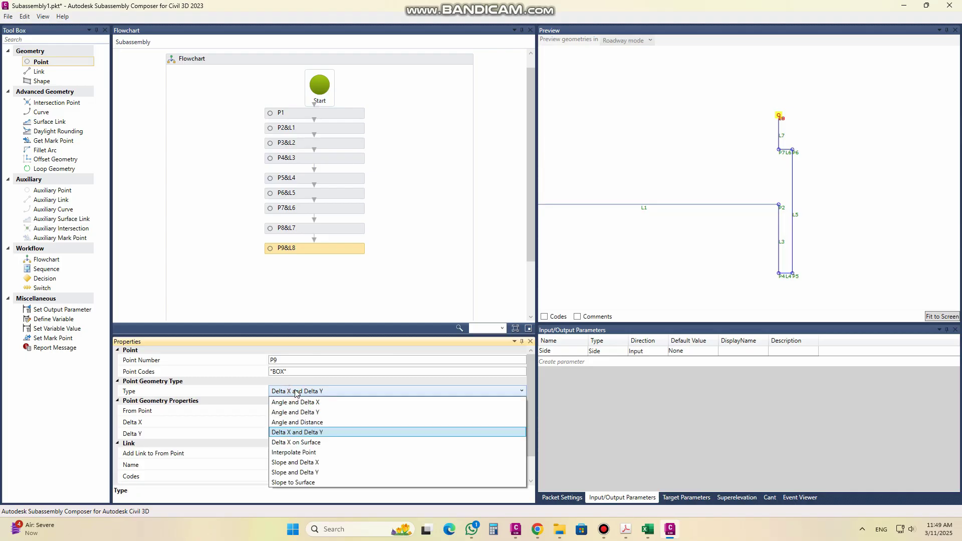
left_click(299, 422)
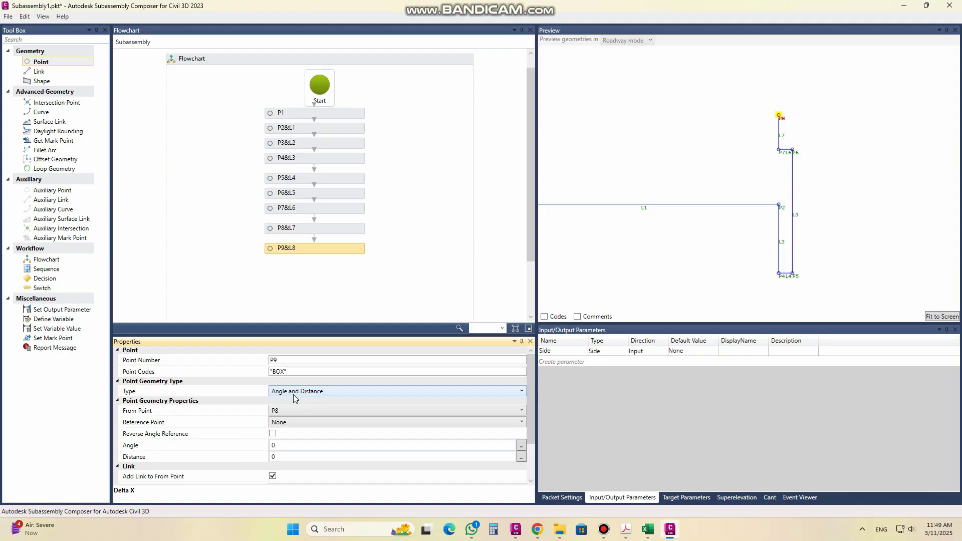
left_click(293, 410)
left_click(293, 410)
left_click(291, 423)
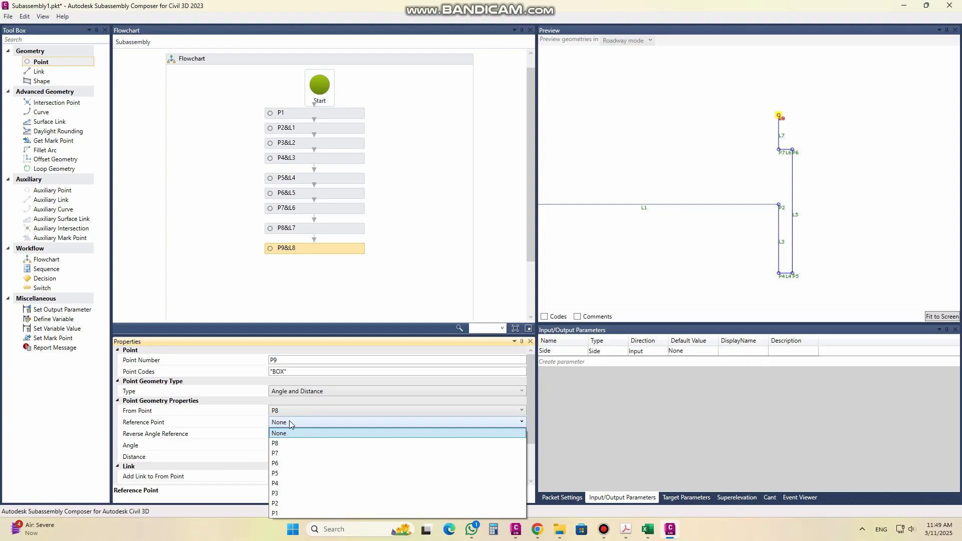
left_click(256, 396)
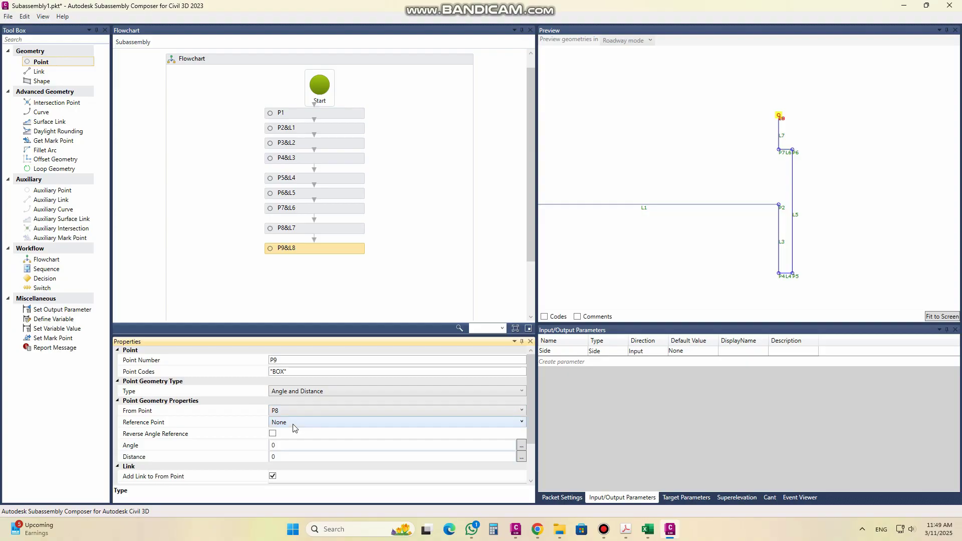
left_click(297, 394)
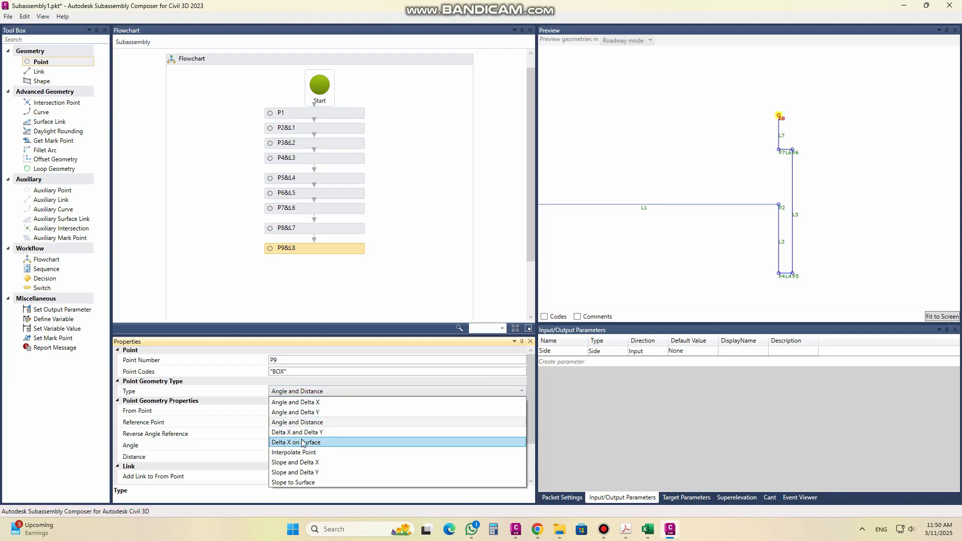
left_click(311, 405)
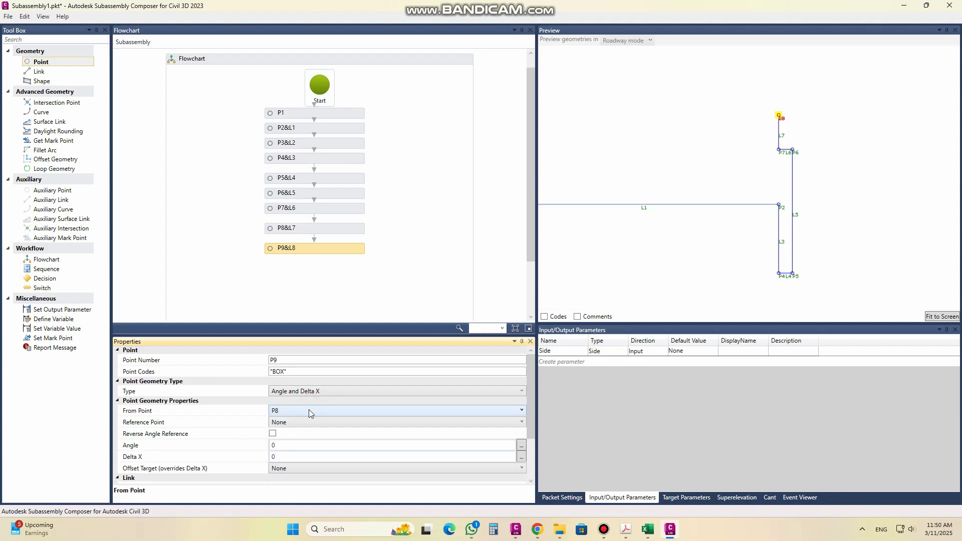
- Set P9's angle to 135° and enter a first Delta X, drawing link L8
left_click(297, 444)
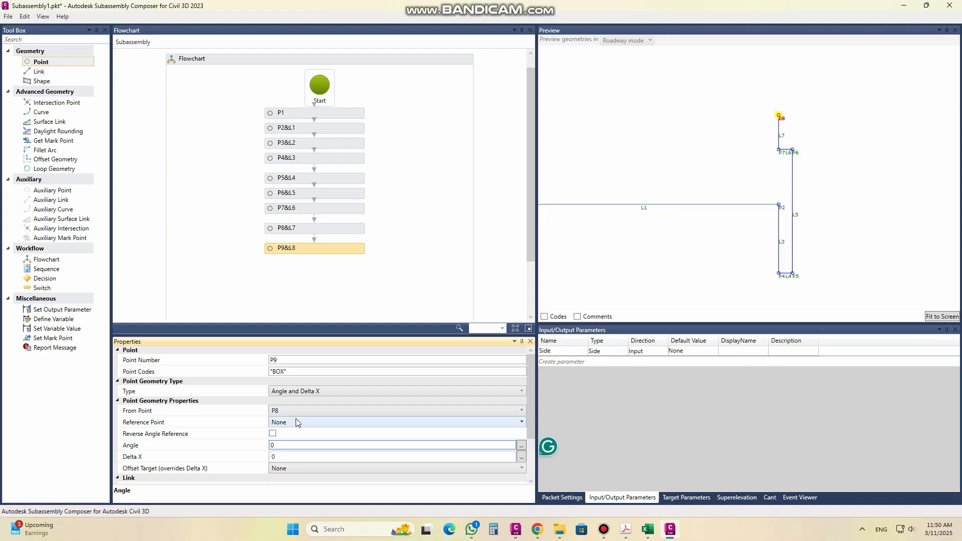
double_click(287, 444)
type(".35")
left_click(276, 445)
left_click(284, 461)
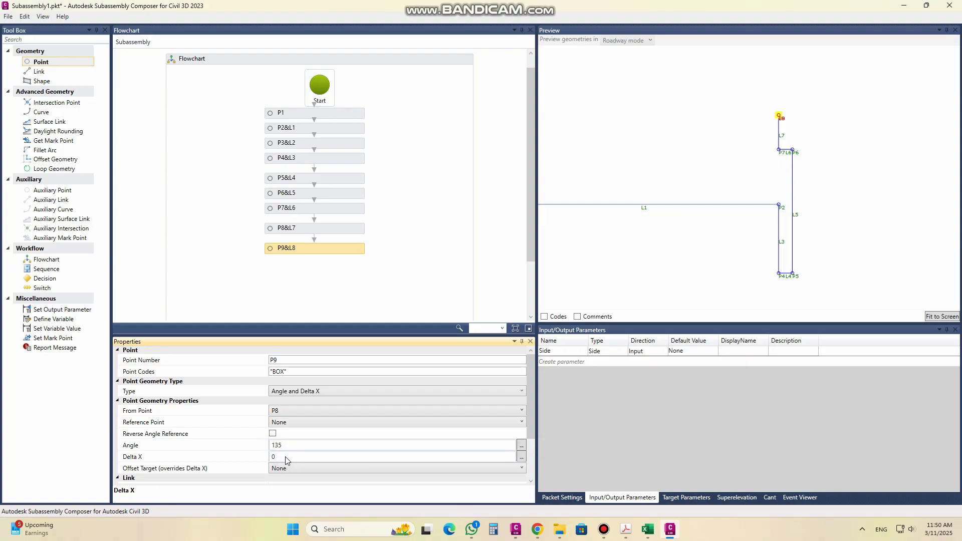
double_click(286, 458)
type("1")
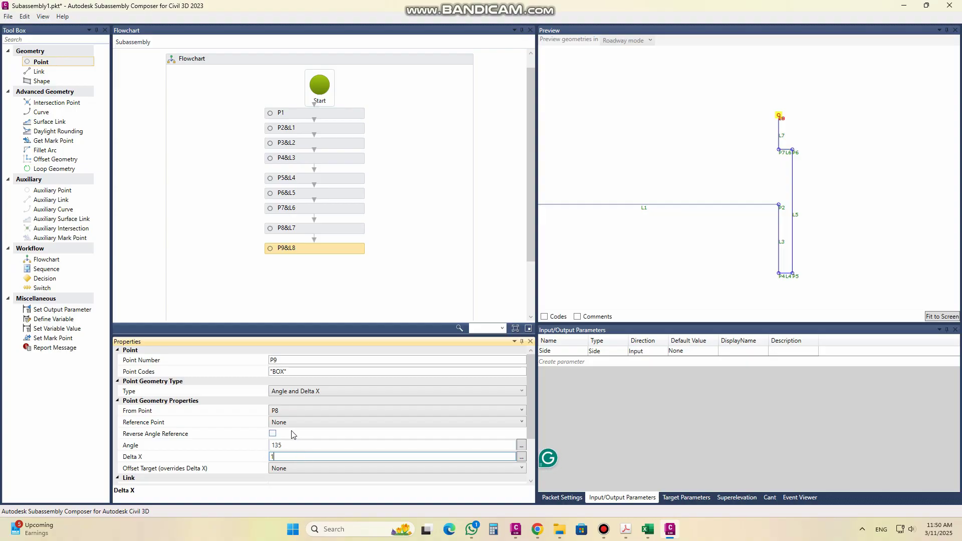
left_click(294, 447)
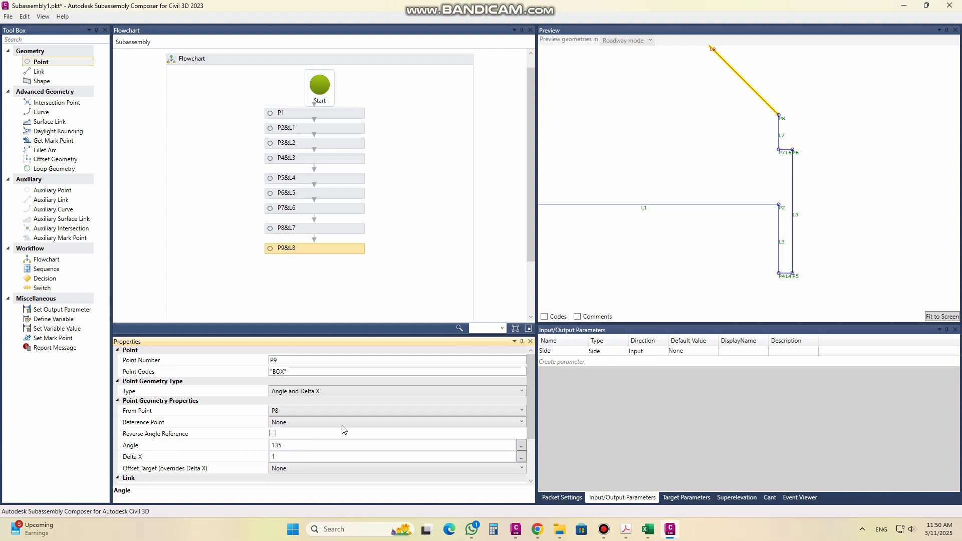
scroll(825, 296, "down", 2)
scroll(825, 296, "down", 1)
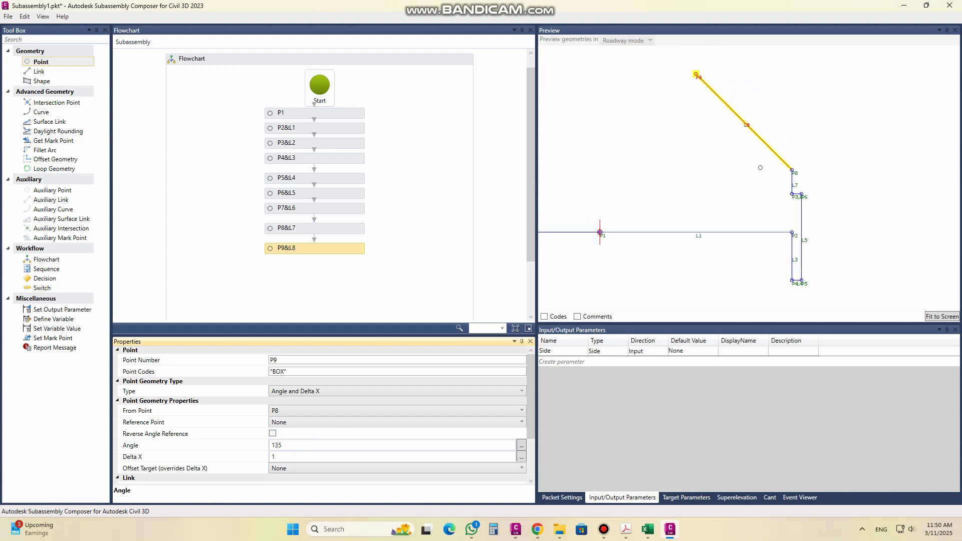
left_click(672, 530)
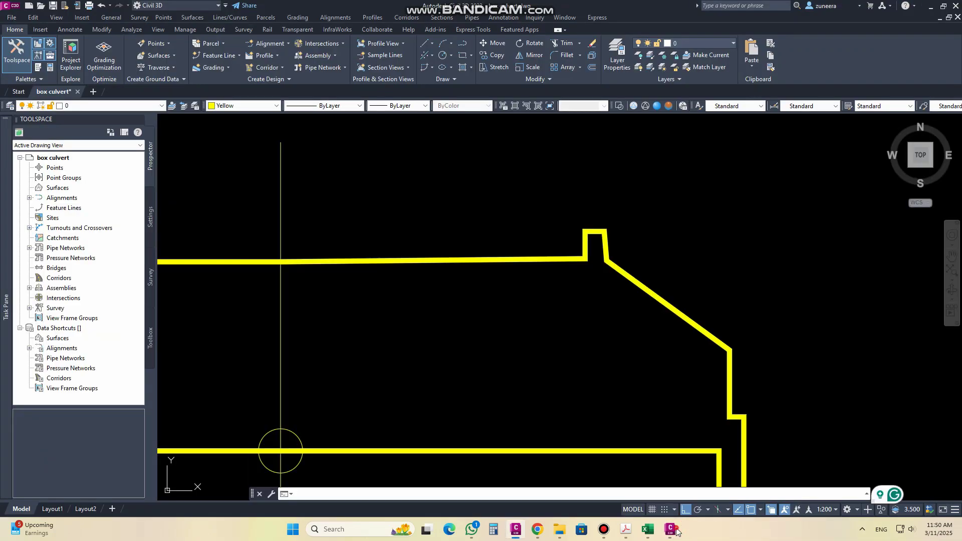
left_click(675, 529)
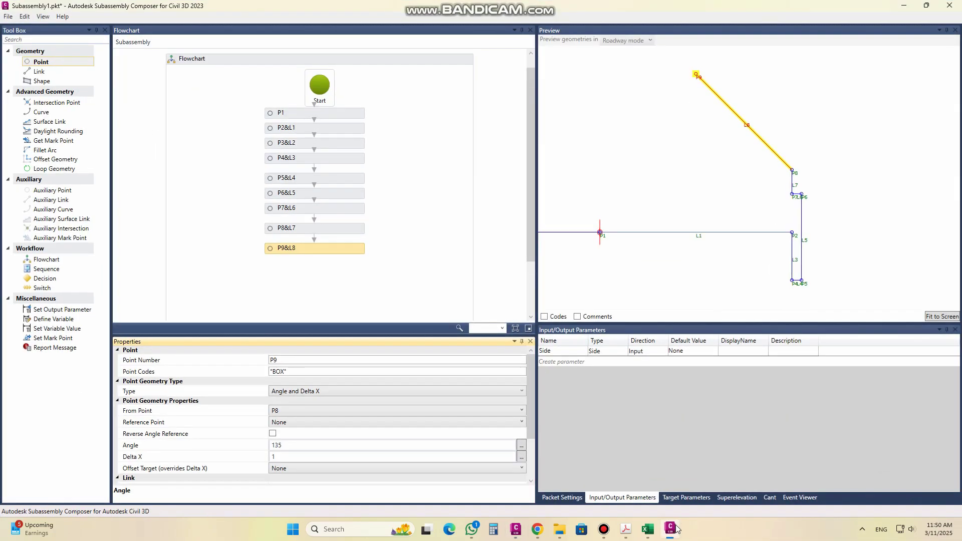
- Change P9's Delta X to 0.75, zoom the preview out, and compare with Civil 3D
double_click(290, 456)
type(".7")
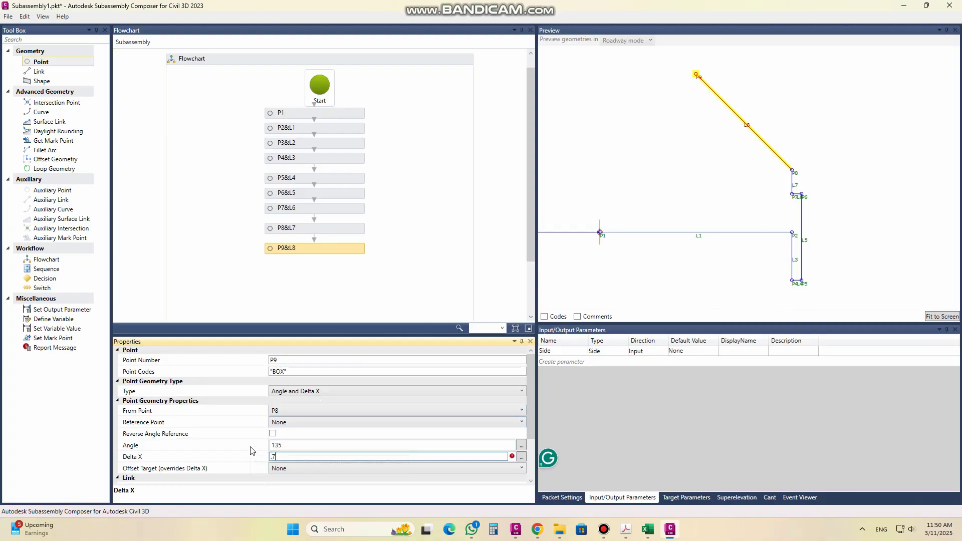
type("5")
left_click(280, 446)
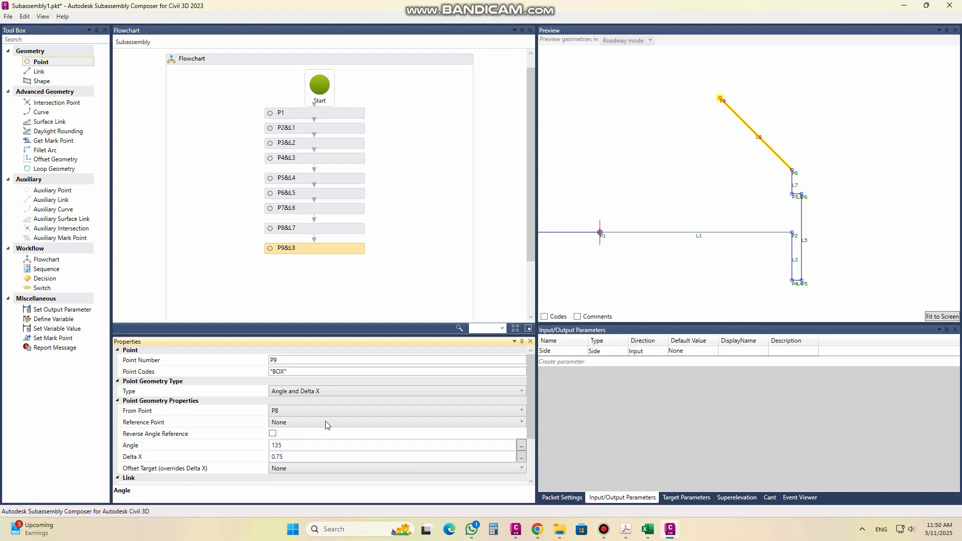
scroll(770, 199, "down", 1)
scroll(770, 199, "down", 1)
scroll(770, 199, "down", 1)
scroll(770, 199, "down", 1)
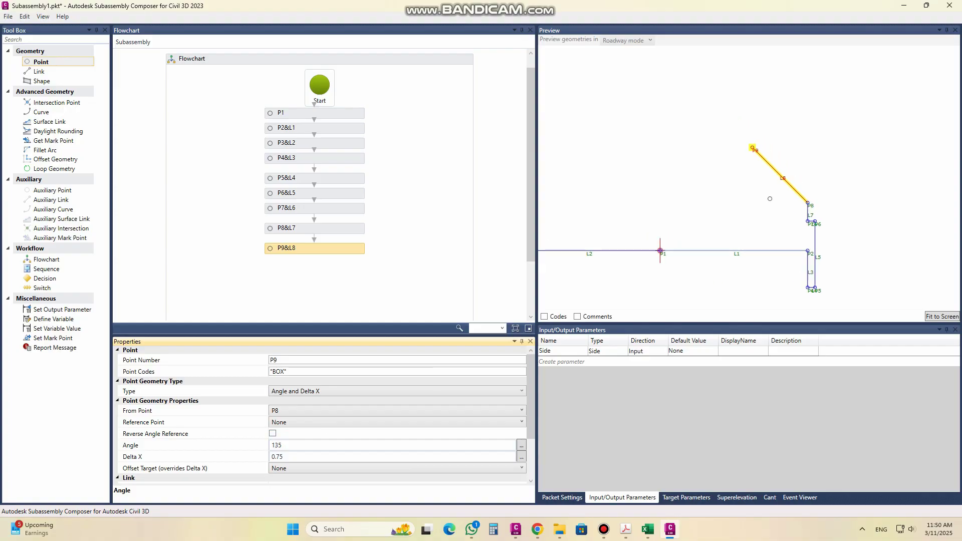
scroll(738, 197, "up", 1)
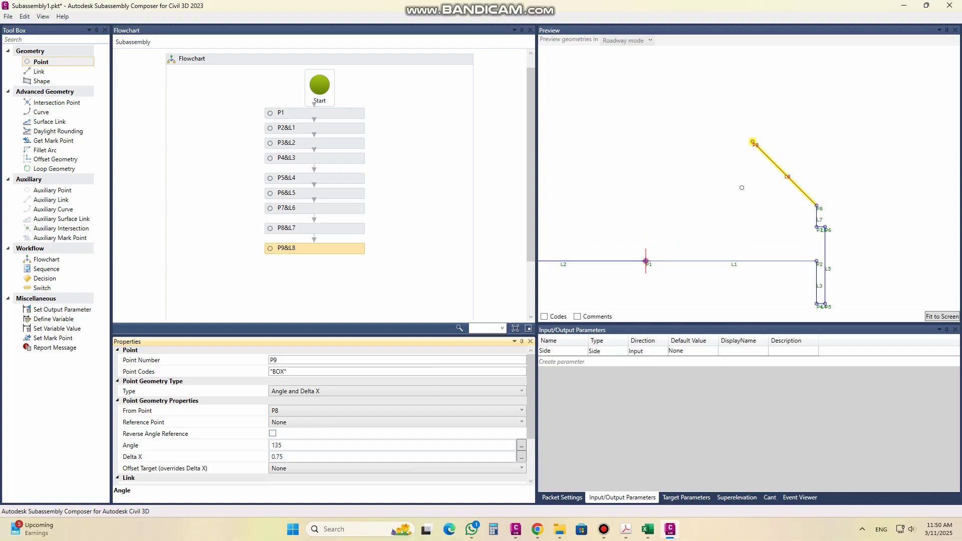
left_click(671, 536)
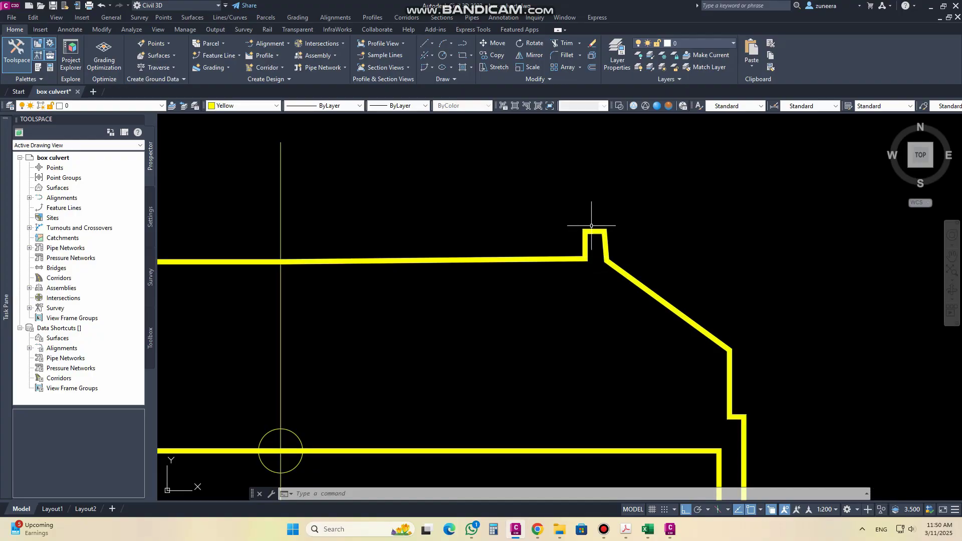
left_click(672, 530)
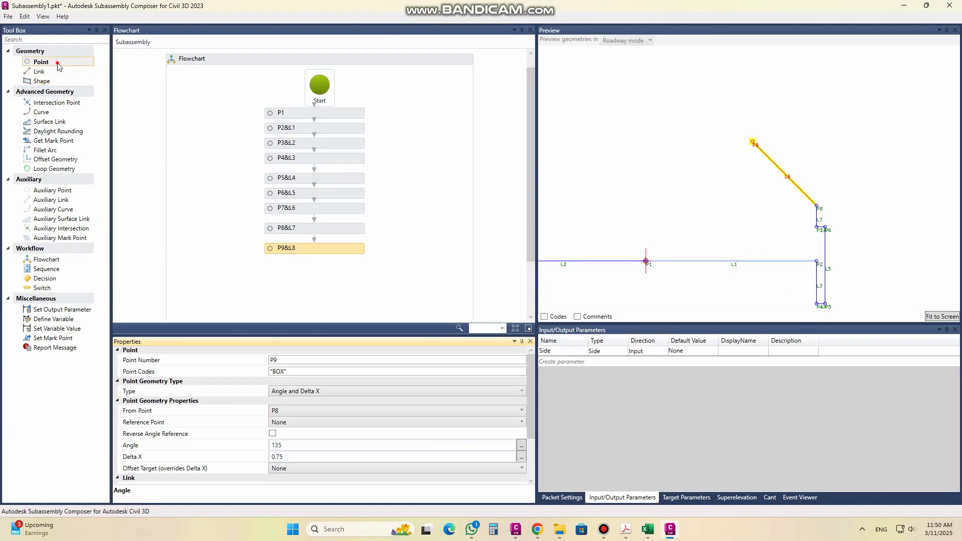
- Add P10 coded BOX at Delta Y 0.2 above P9, followed by a new P11&L10 step
left_click_drag(59, 63, 316, 266)
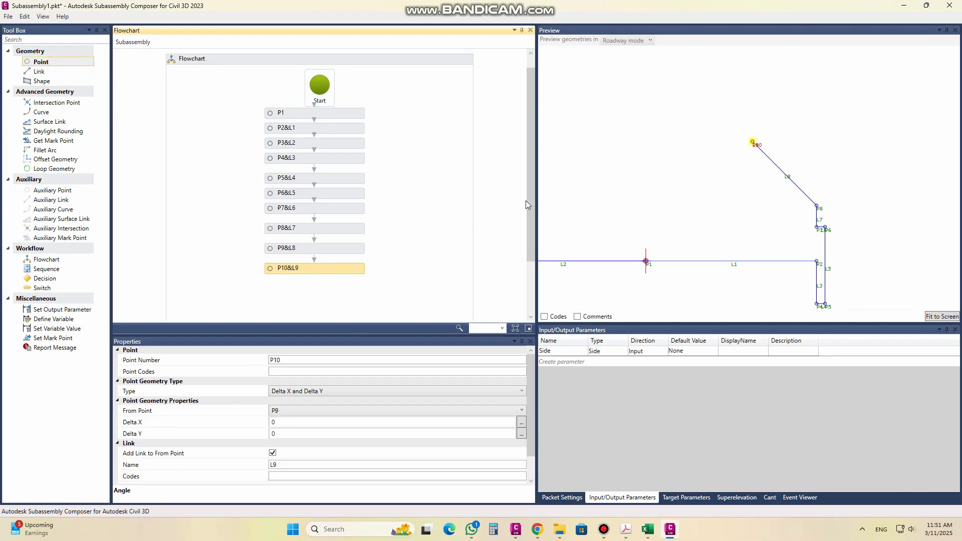
left_click_drag(530, 202, 531, 264)
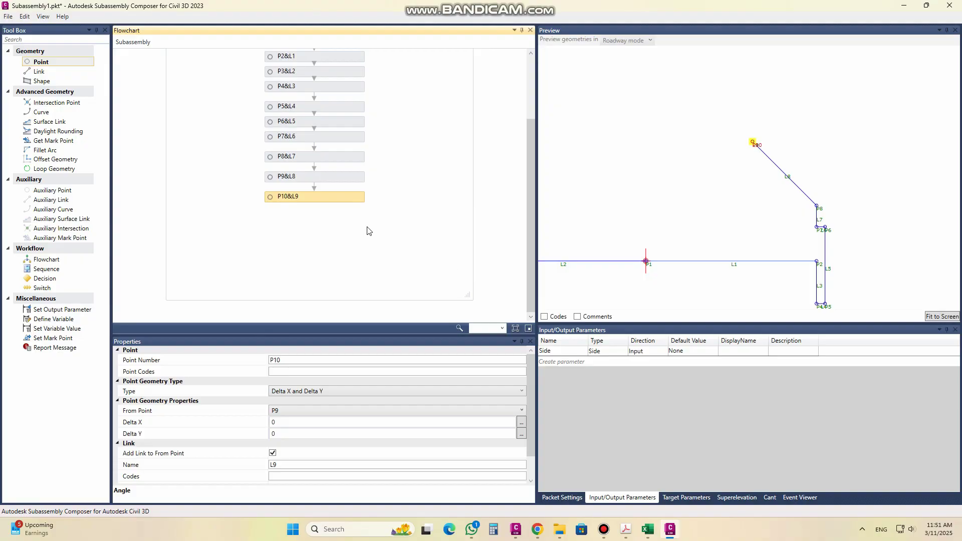
left_click(282, 371)
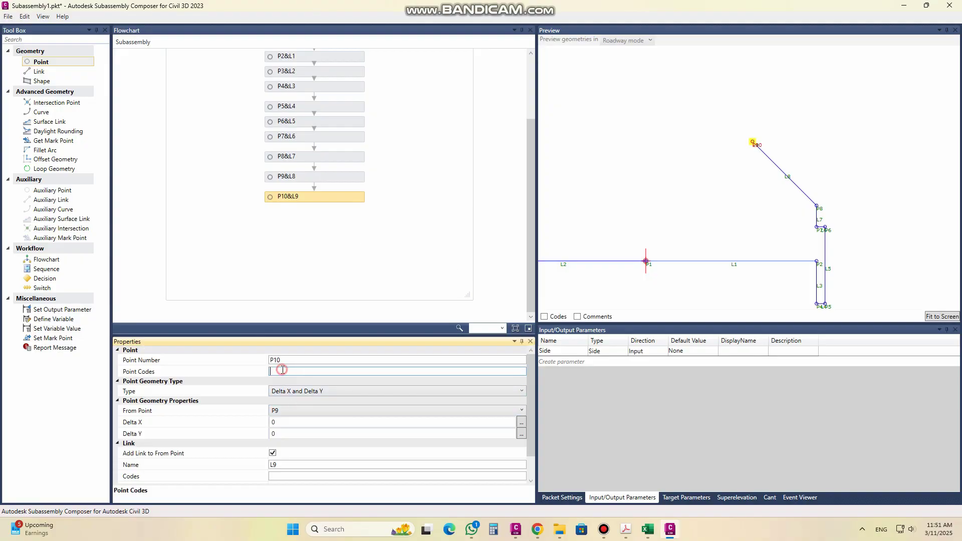
type("\"BOX\"")
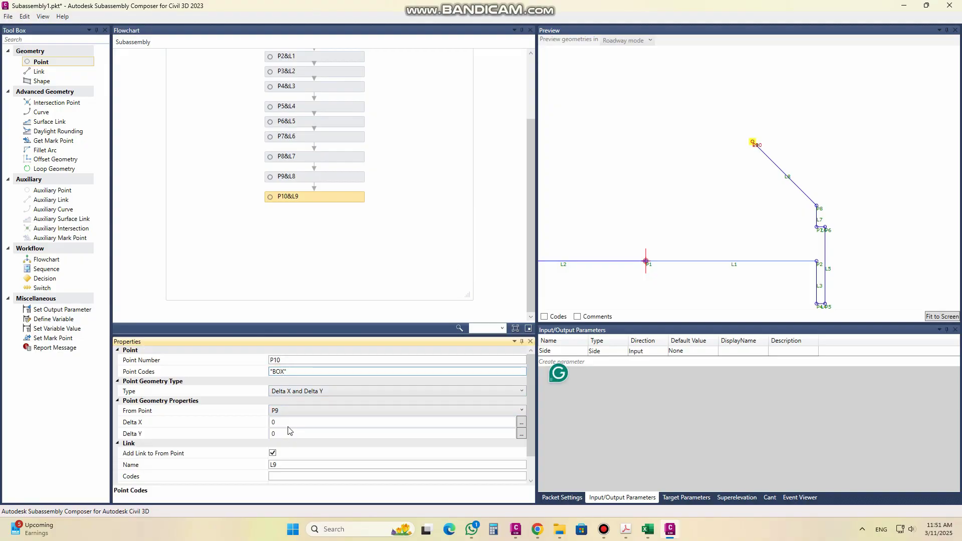
left_click(279, 424)
left_click(276, 434)
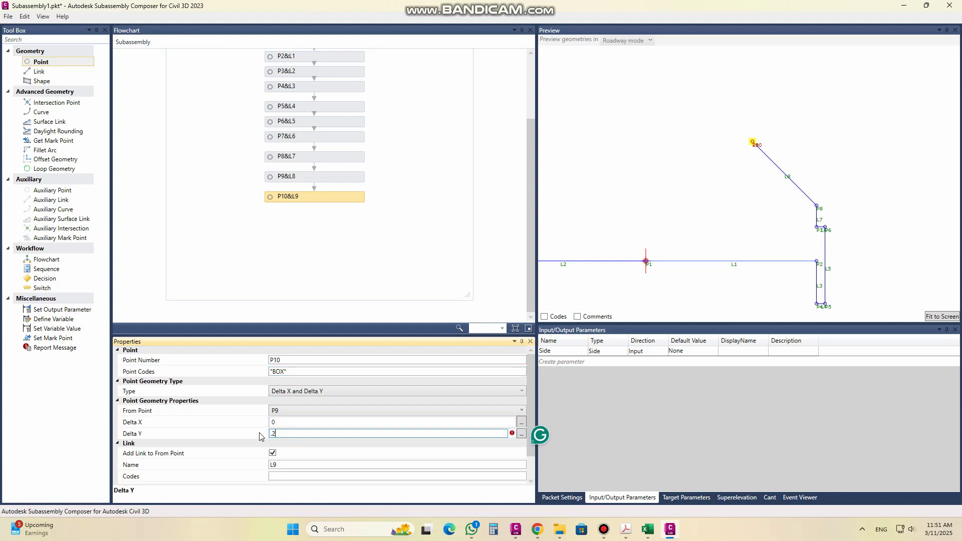
type("0.2")
left_click(296, 421)
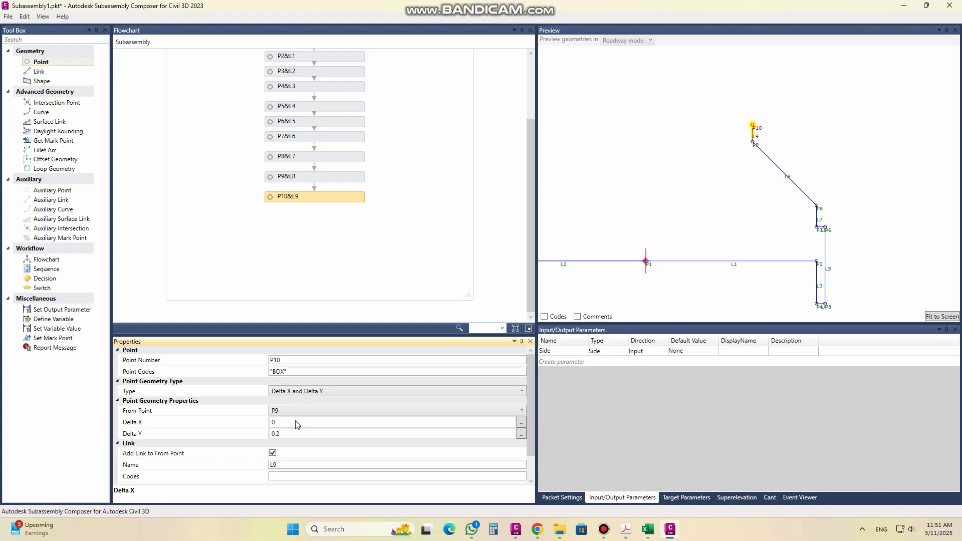
mouse_move(59, 65)
left_mouse_down()
mouse_move(314, 231)
mouse_move(314, 218)
left_mouse_up()
- Enter BOX as P11's point code and 0.2 as its Delta X from P10
left_click(297, 372)
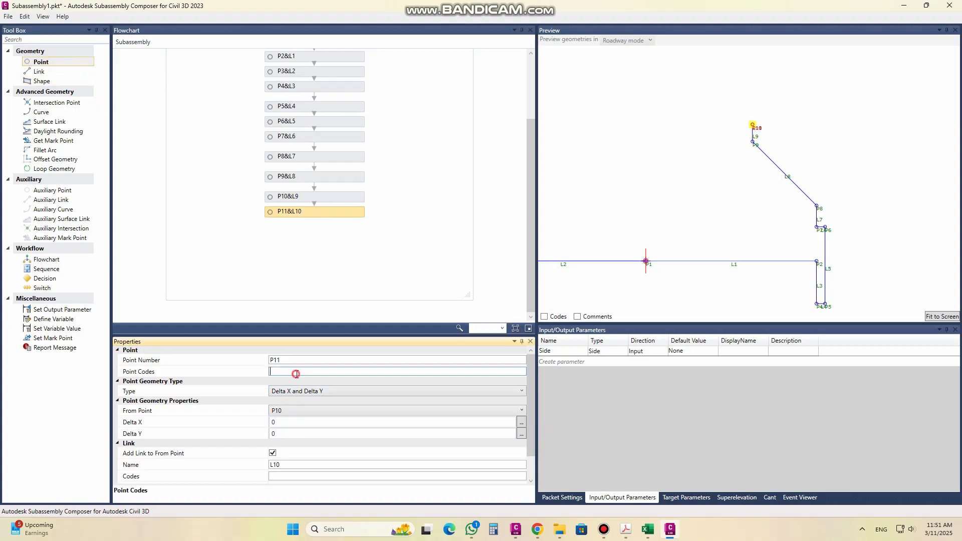
type("\"BOX\"")
left_click(281, 423)
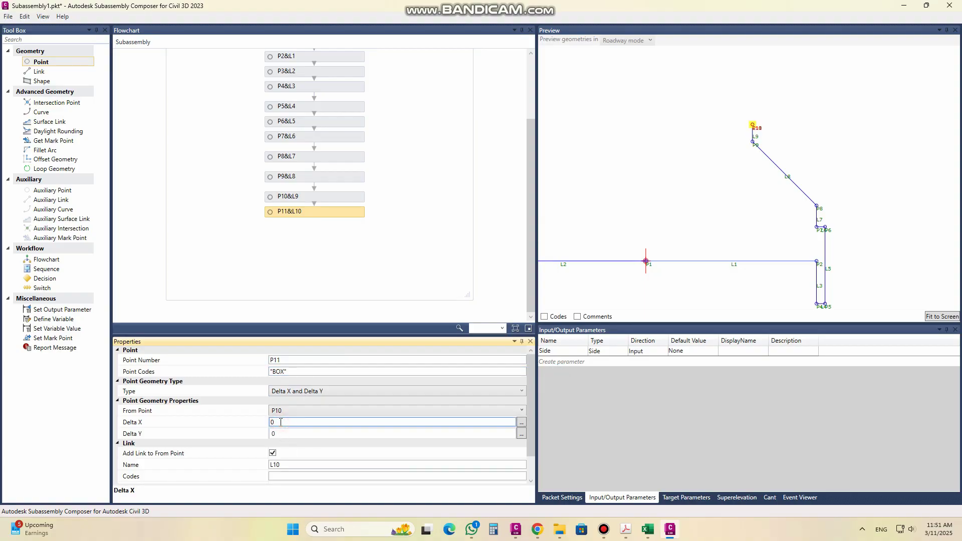
type("0.2")
left_click(299, 435)
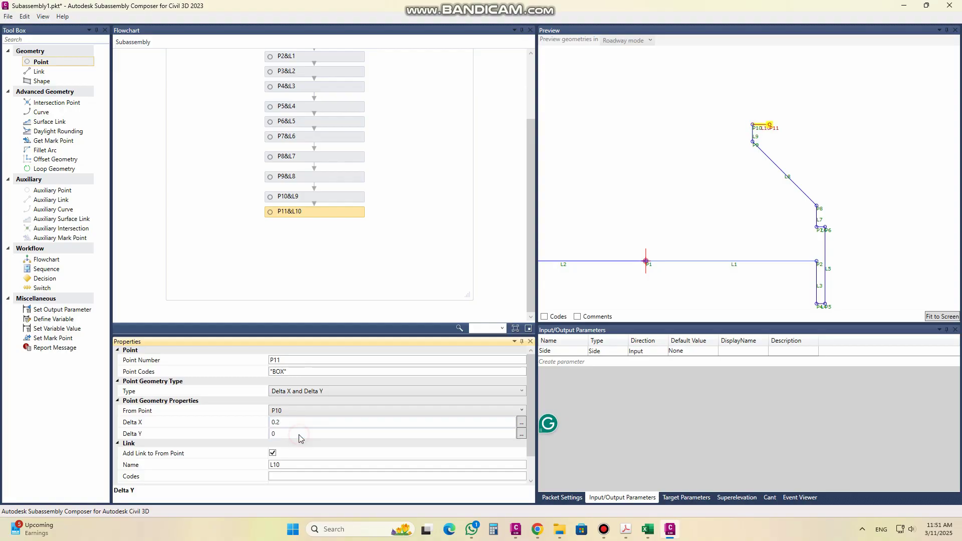
left_click(272, 422)
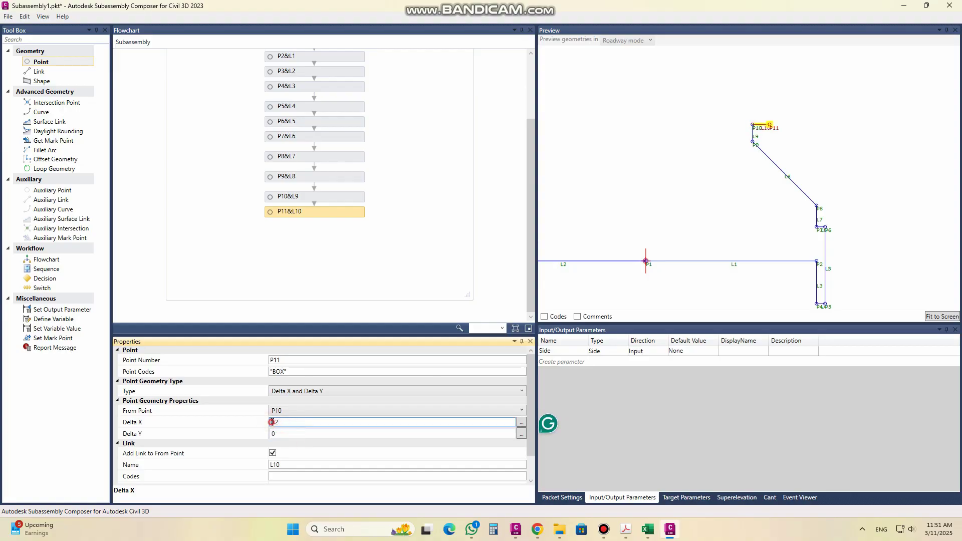